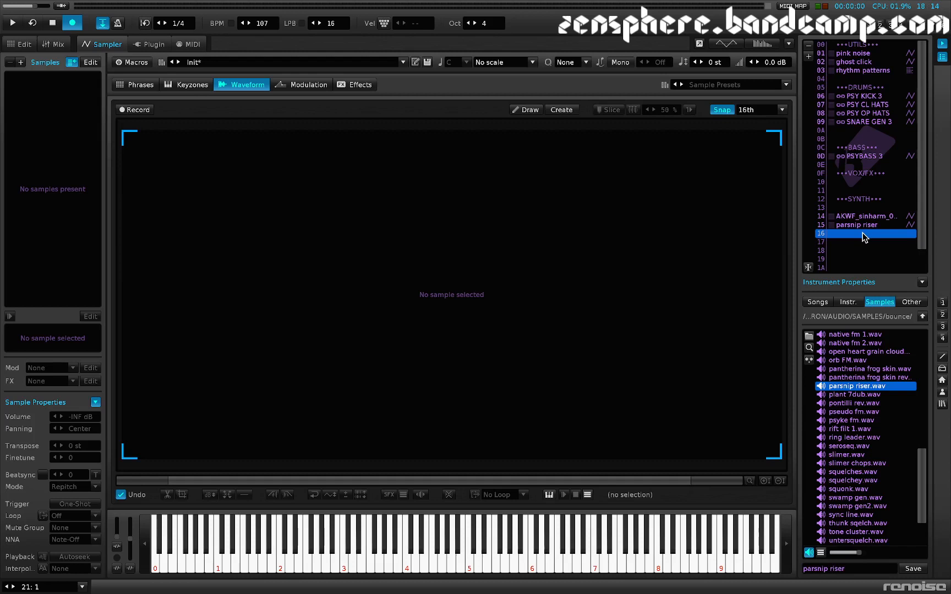
Step: Add an LFO to the pitch modulation of the AKWF_sinharm_0007 instrument and set it to random mode
{"action": "left_click", "coordinate": [871, 219]}
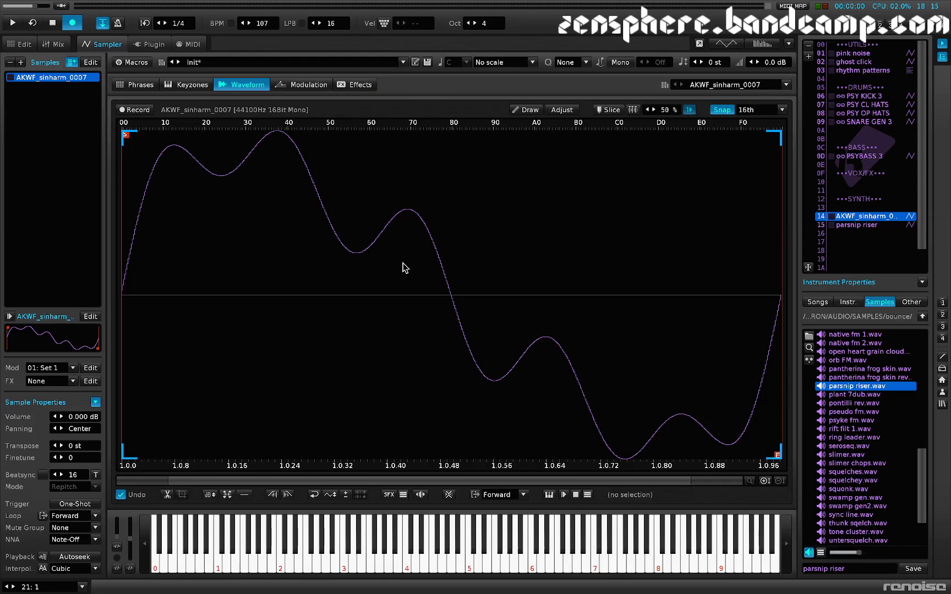
{"action": "left_click", "coordinate": [311, 85]}
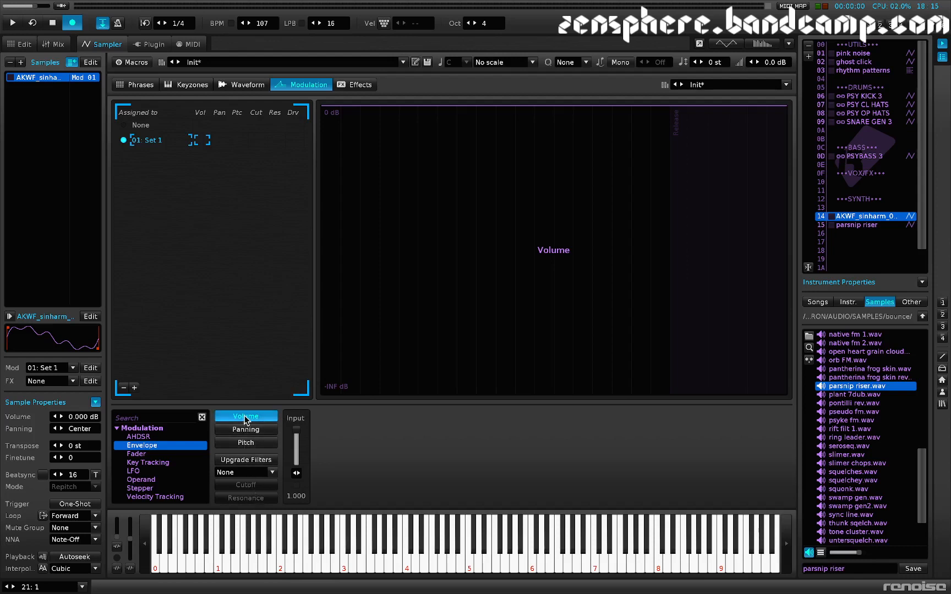
{"action": "left_click", "coordinate": [246, 446]}
{"action": "left_click", "coordinate": [158, 470]}
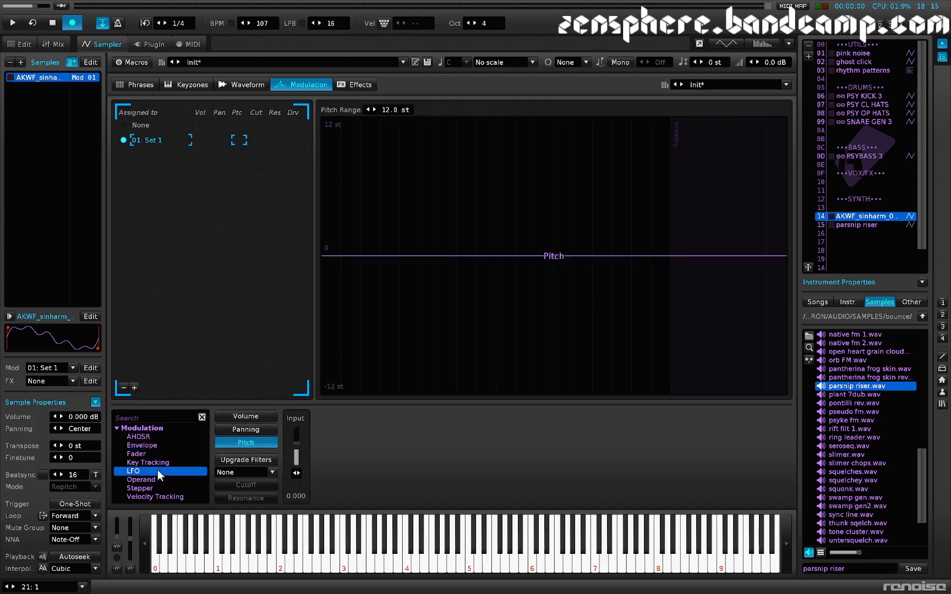
{"action": "double_click", "coordinate": [157, 471]}
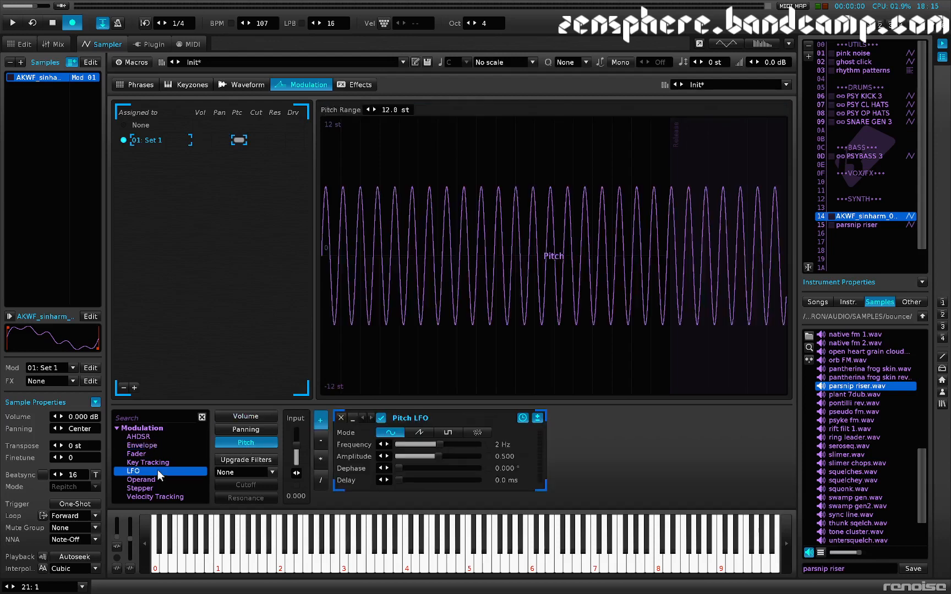
{"action": "left_click", "coordinate": [476, 434]}
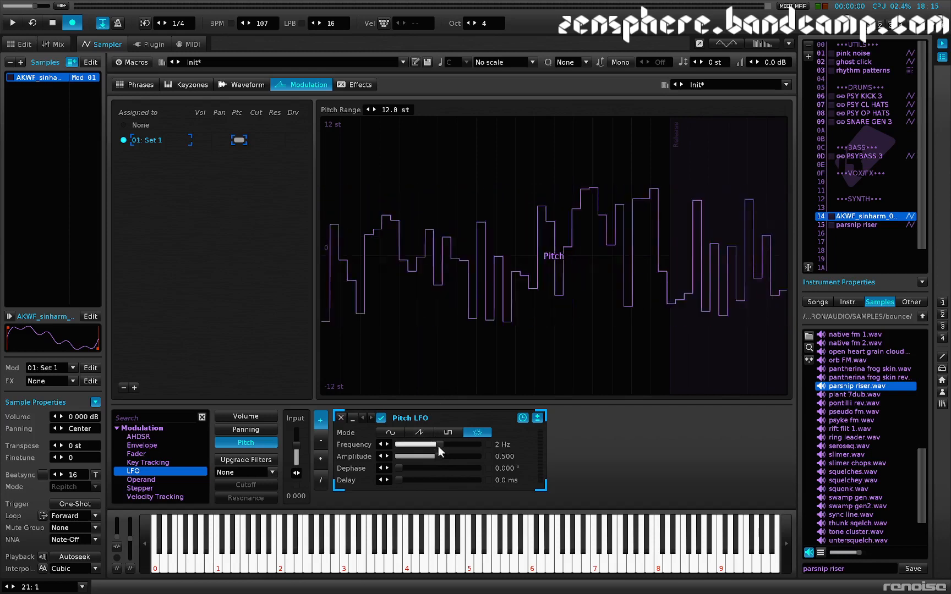
Step: Lower the pitch LFO's frequency to 0.00195 Hz and audition the same note repeatedly
{"action": "left_click_drag", "start_coordinate": [439, 446], "coordinate": [397, 446]}
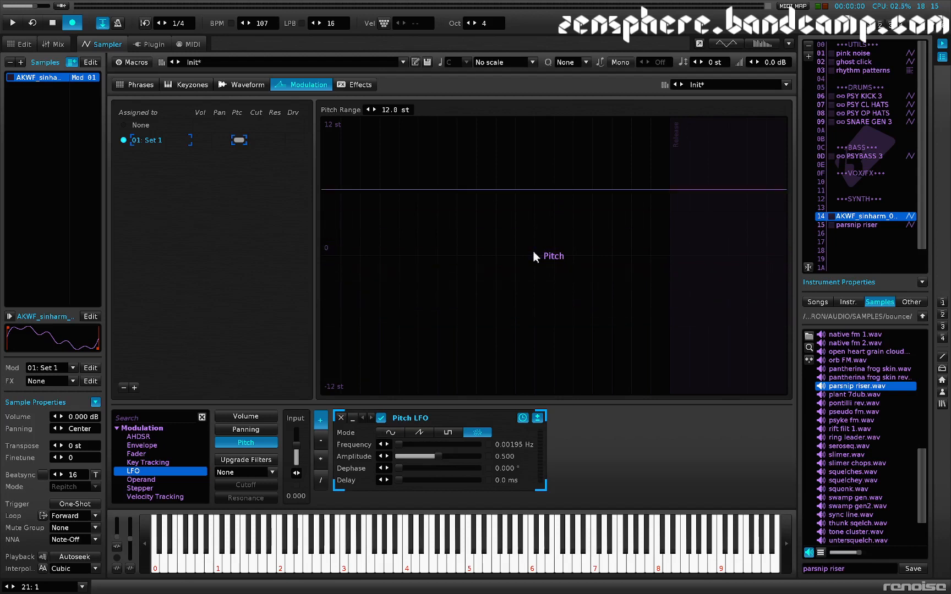
{"action": "key", "text": "z"}
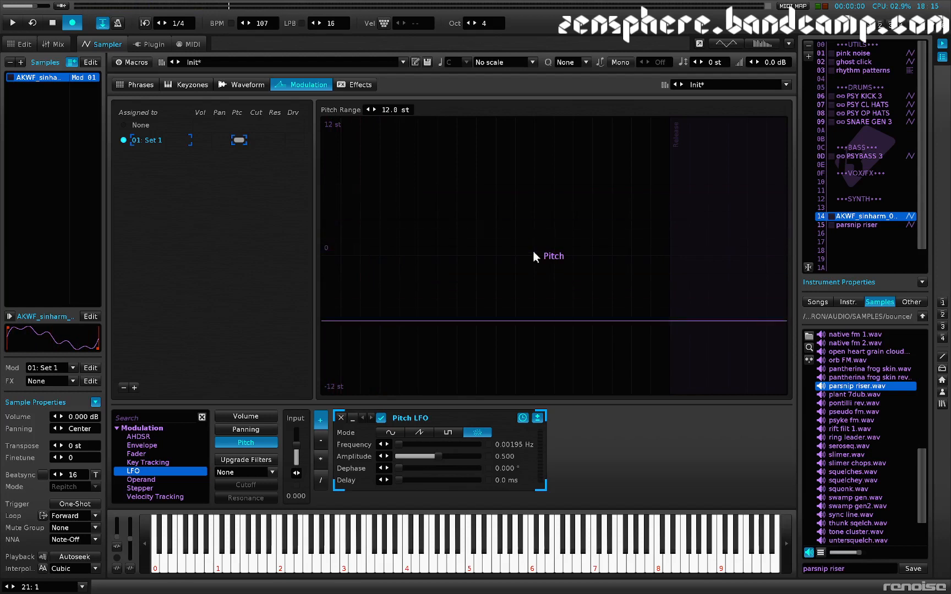
{"action": "key", "text": "z"}
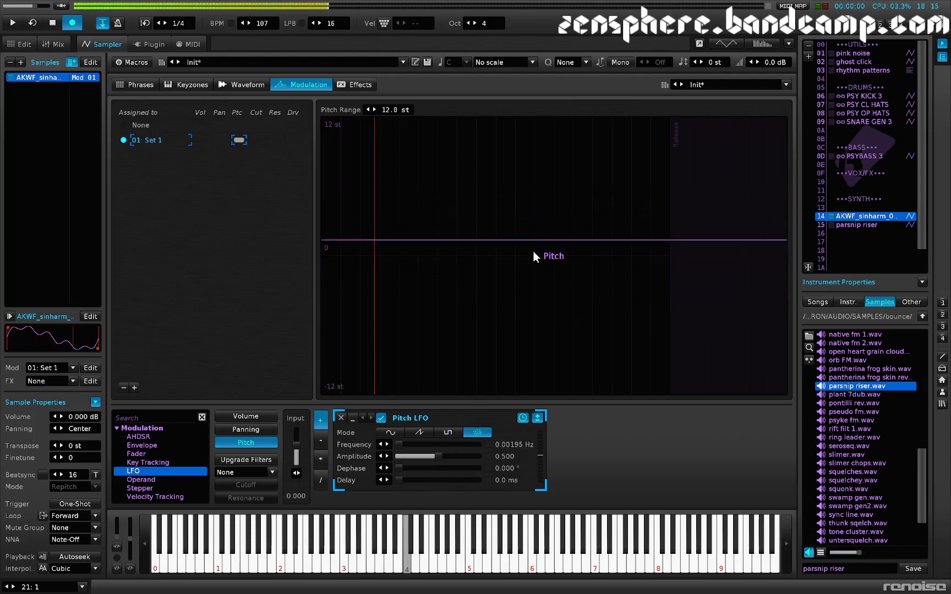
{"action": "key", "text": "z"}
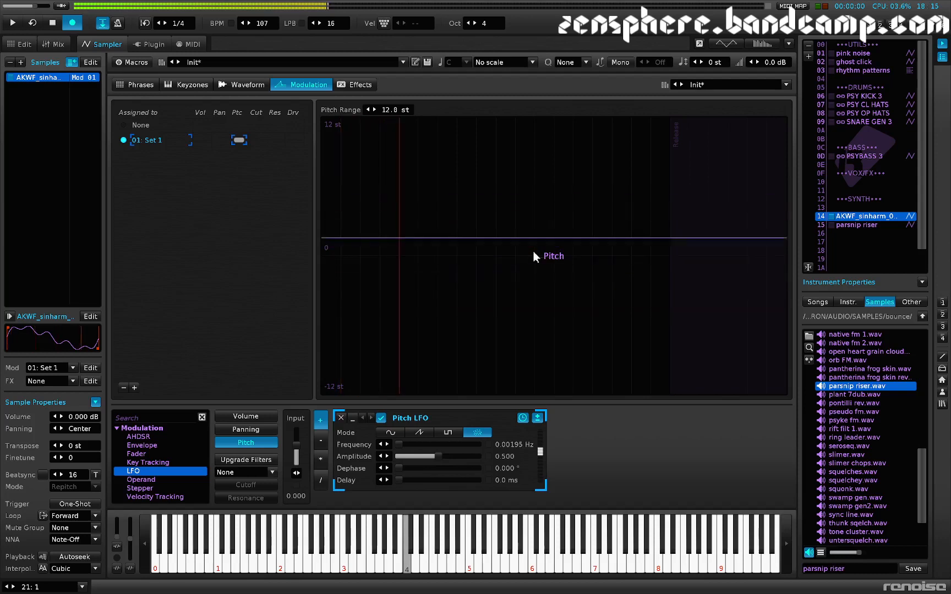
{"action": "key", "text": "z"}
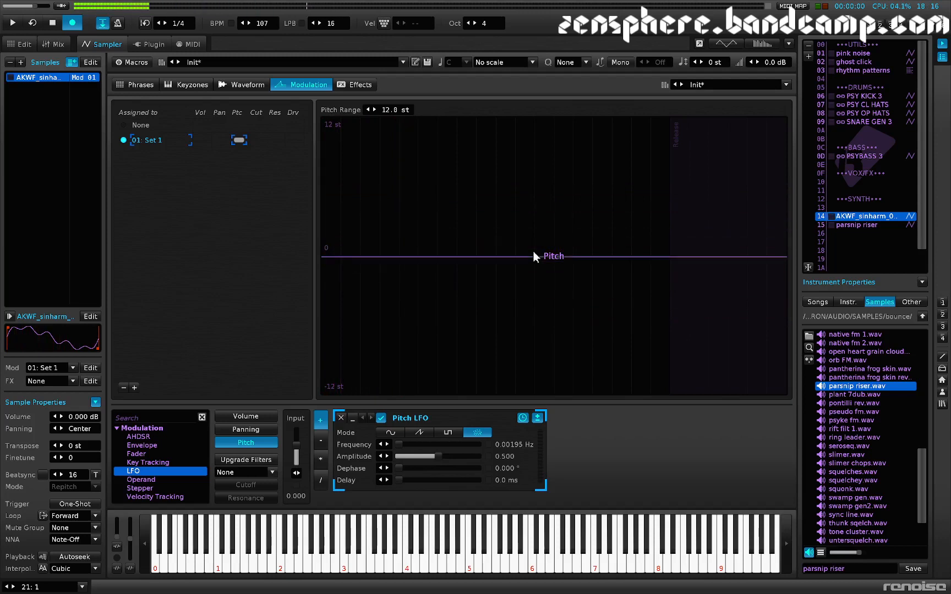
Step: Cut the random LFO from the pitch modulation and set the modulation set's filter type to BP K35
{"action": "right_click", "coordinate": [483, 416]}
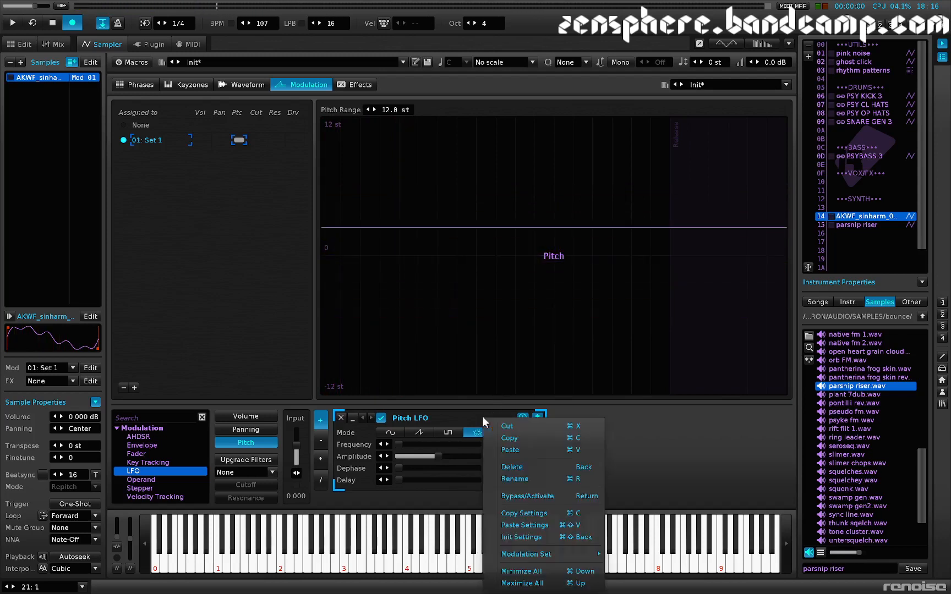
{"action": "left_click", "coordinate": [509, 427]}
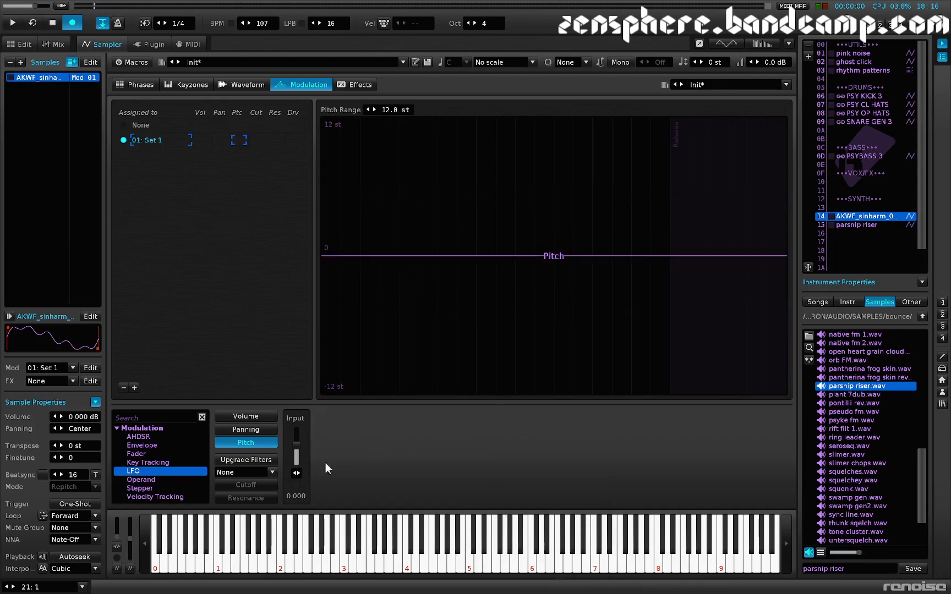
{"action": "left_click", "coordinate": [253, 459]}
{"action": "left_click", "coordinate": [252, 458]}
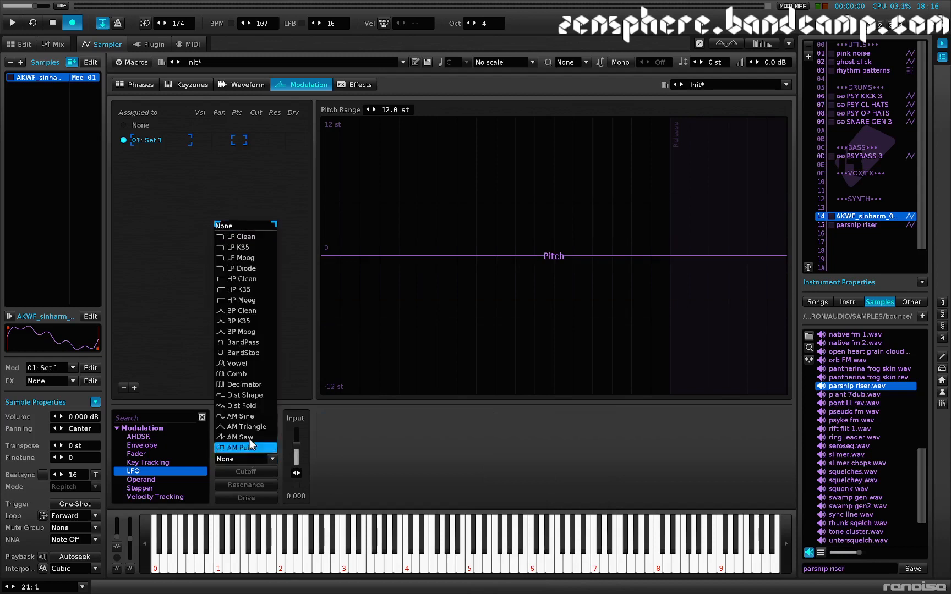
{"action": "left_click", "coordinate": [238, 322]}
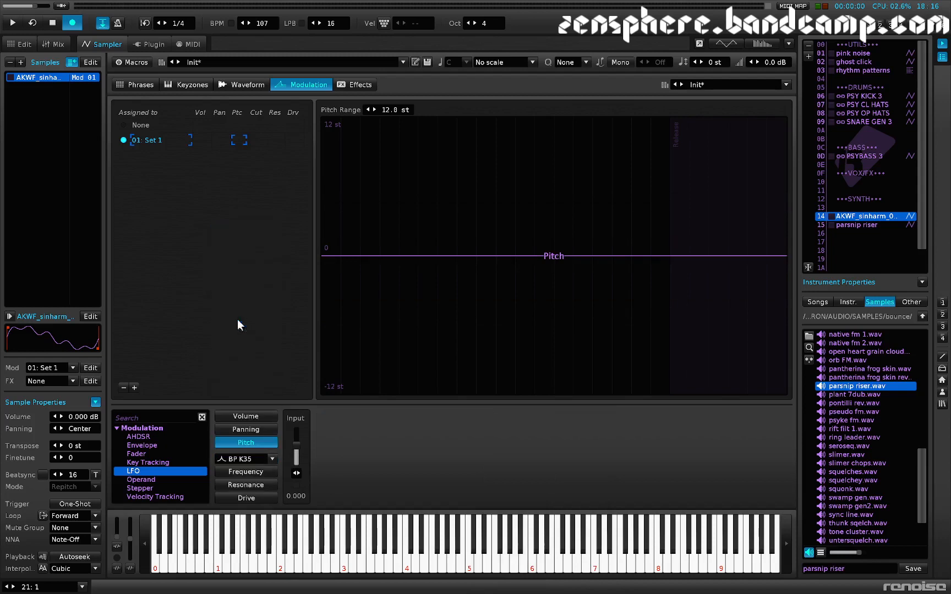
Step: Paste the LFO into the filter's Frequency modulation, raise its amplitude to 0.853 and audition the note
{"action": "left_click", "coordinate": [265, 473]}
{"action": "right_click", "coordinate": [363, 452]}
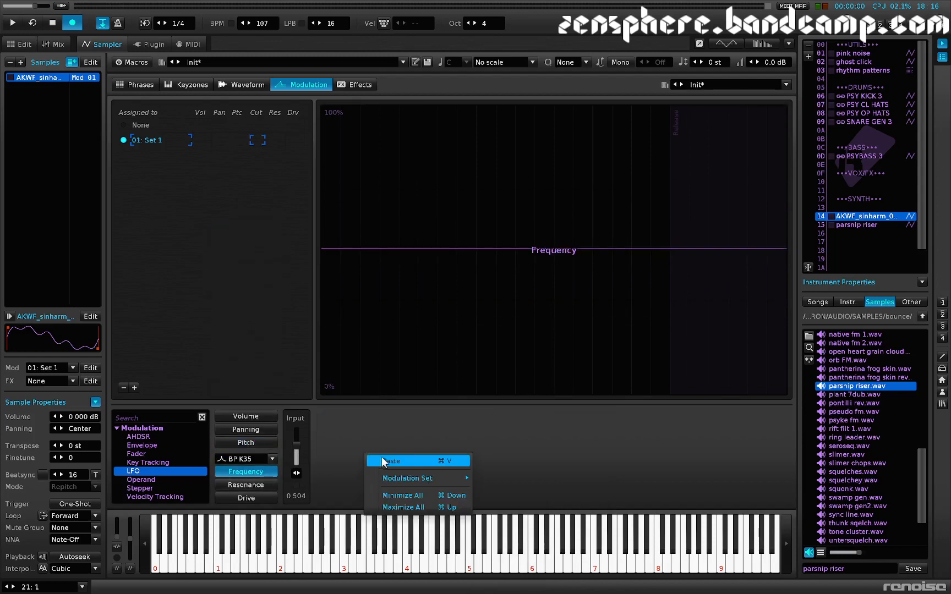
{"action": "left_click", "coordinate": [384, 461]}
{"action": "key", "text": "z"}
{"action": "key", "text": "z"}
{"action": "key", "text": "z"}
{"action": "key", "text": "z"}
{"action": "key", "text": "z"}
{"action": "key", "text": "z"}
{"action": "key", "text": "z"}
{"action": "key", "text": "z"}
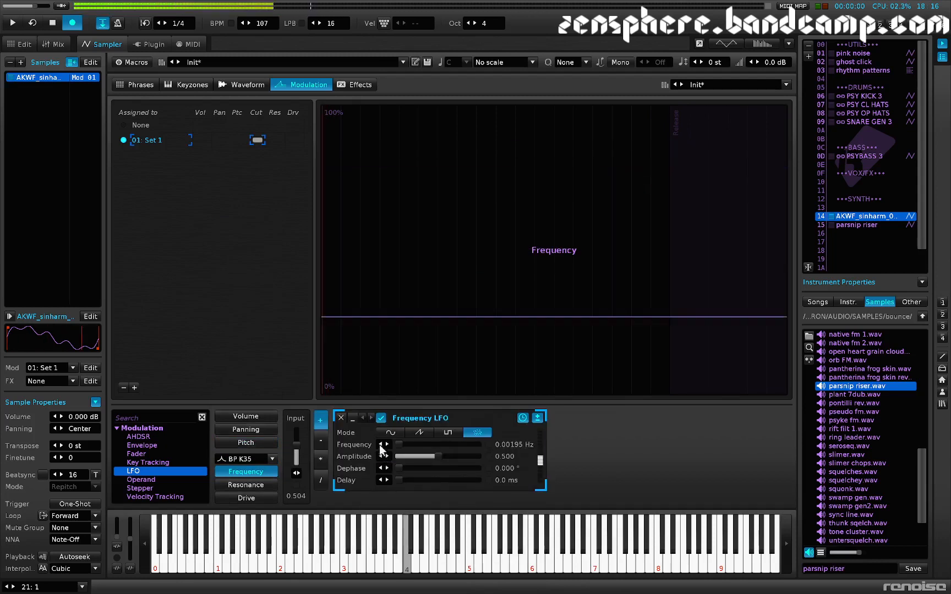
{"action": "left_click_drag", "start_coordinate": [446, 459], "coordinate": [474, 458]}
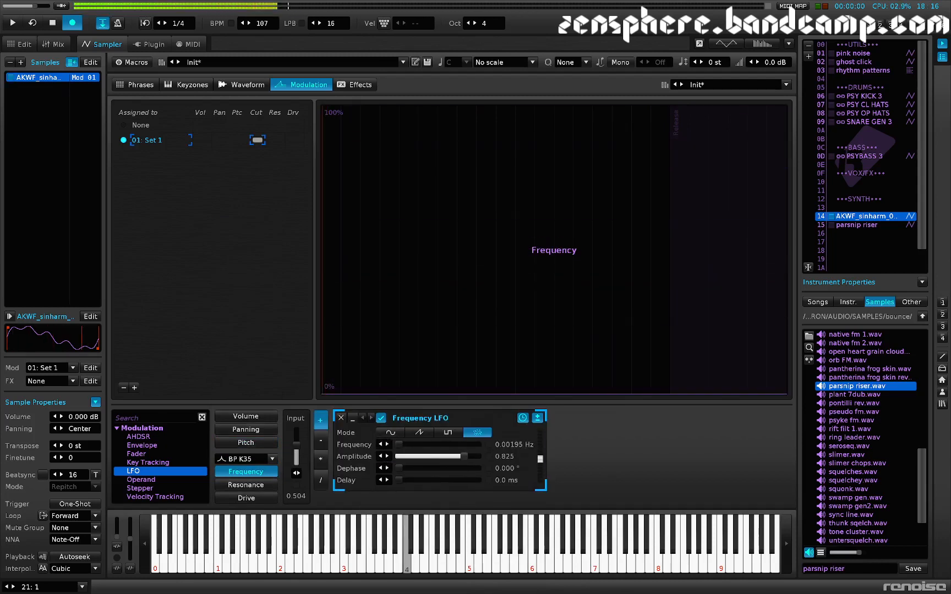
{"action": "key", "text": "z"}
Step: Raise the filter's Resonance input value to 0.784 and audition the note
{"action": "left_click", "coordinate": [246, 485]}
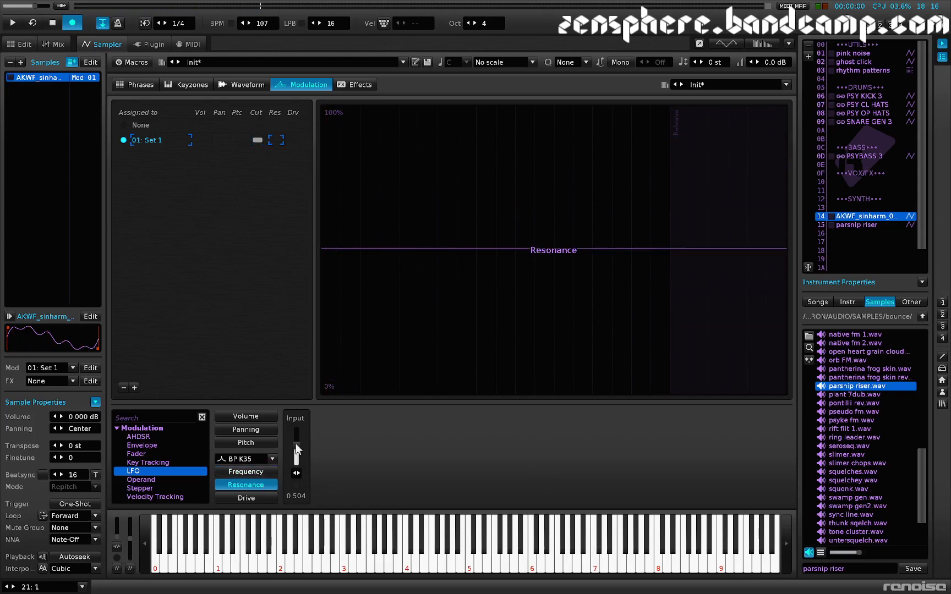
{"action": "key", "text": "z"}
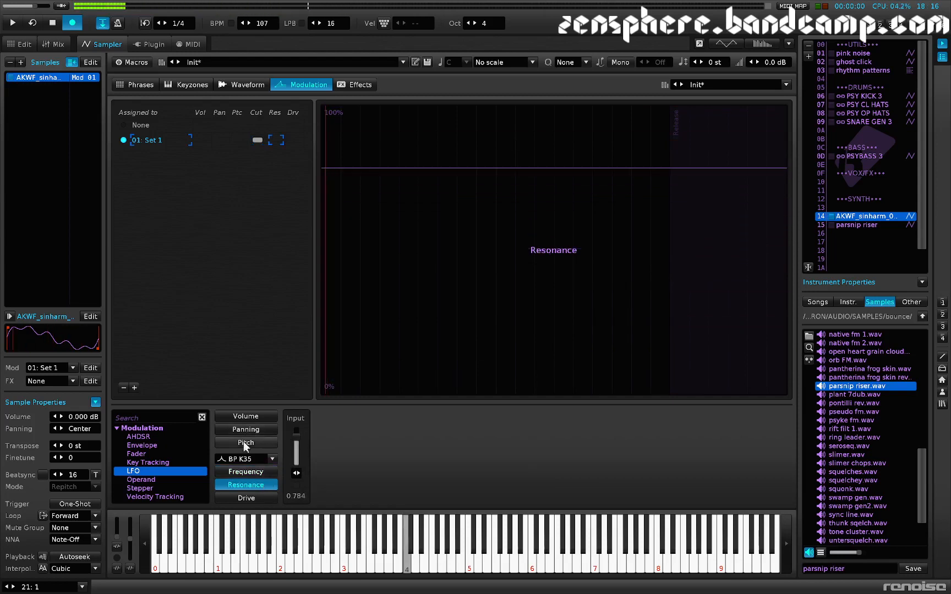
{"action": "key", "text": "z"}
Step: Paste the random LFO back into the pitch modulation and audition the note
{"action": "left_click", "coordinate": [246, 474]}
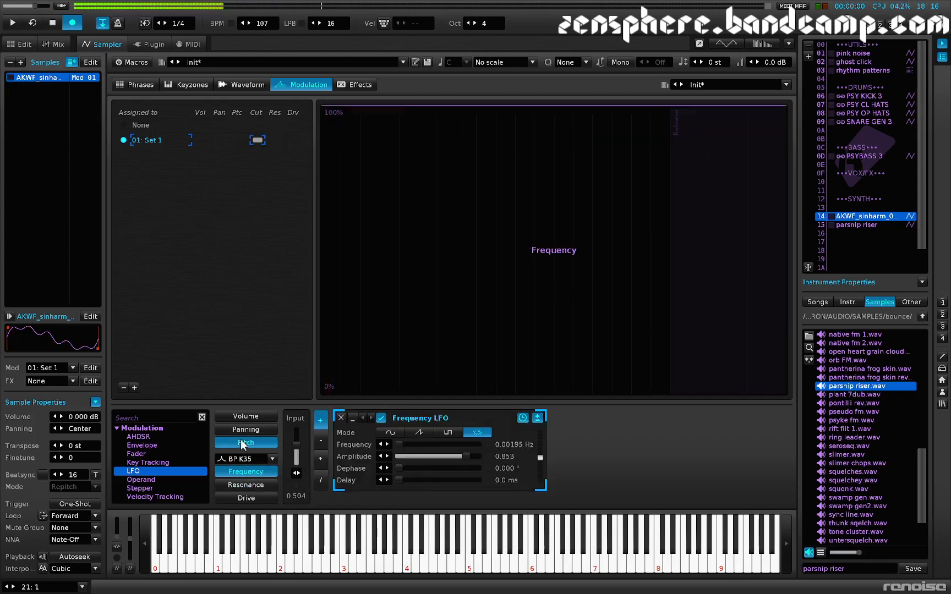
{"action": "left_click", "coordinate": [246, 443]}
{"action": "right_click", "coordinate": [419, 438]}
{"action": "left_click", "coordinate": [451, 452]}
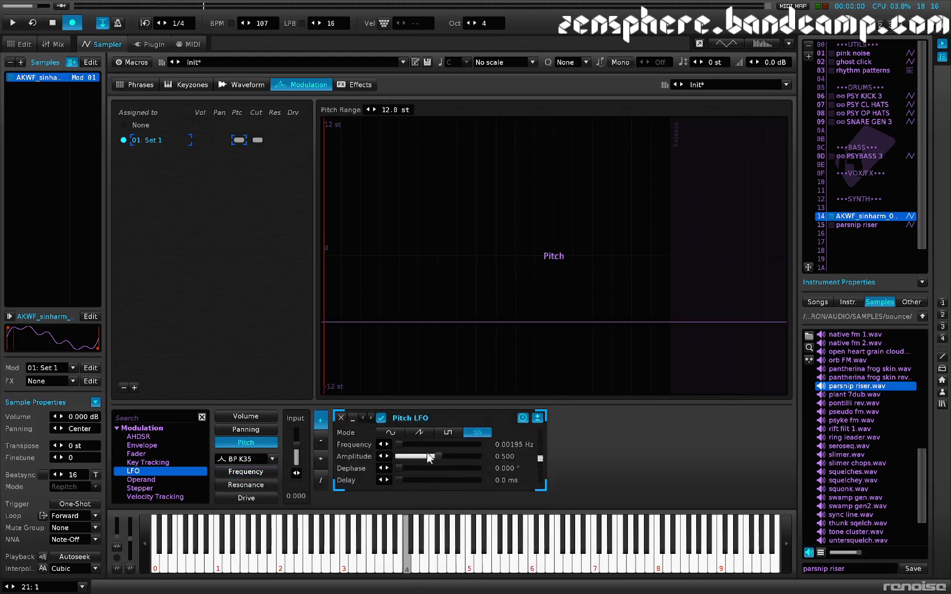
{"action": "key", "text": "z"}
Step: Paste the random LFO into the panning modulation and raise its amplitude to 0.843
{"action": "left_click", "coordinate": [252, 428]}
{"action": "right_click", "coordinate": [366, 431]}
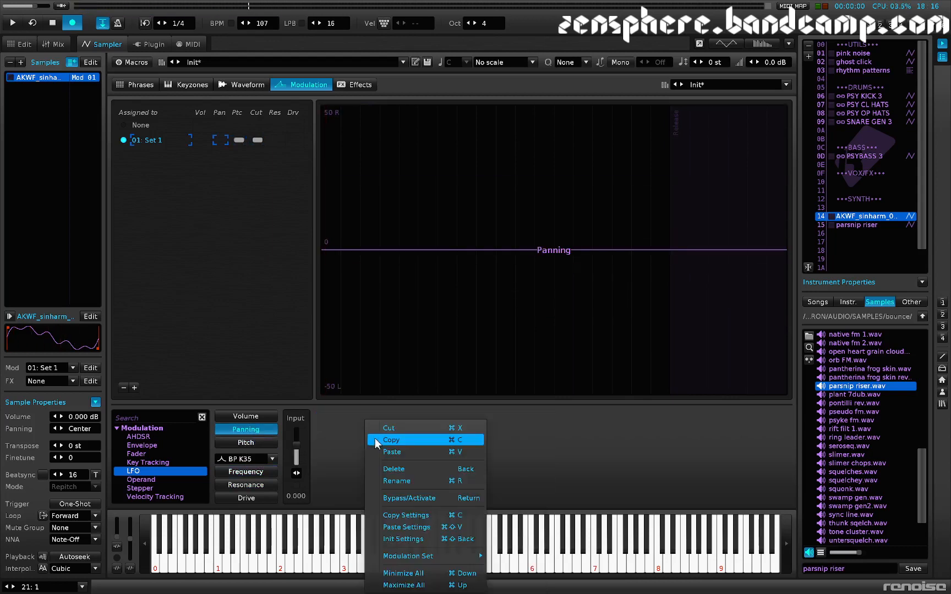
{"action": "left_click", "coordinate": [380, 444]}
Step: Paste the random LFO into the volume modulation and raise its amplitude to 0.945
{"action": "left_click", "coordinate": [248, 416]}
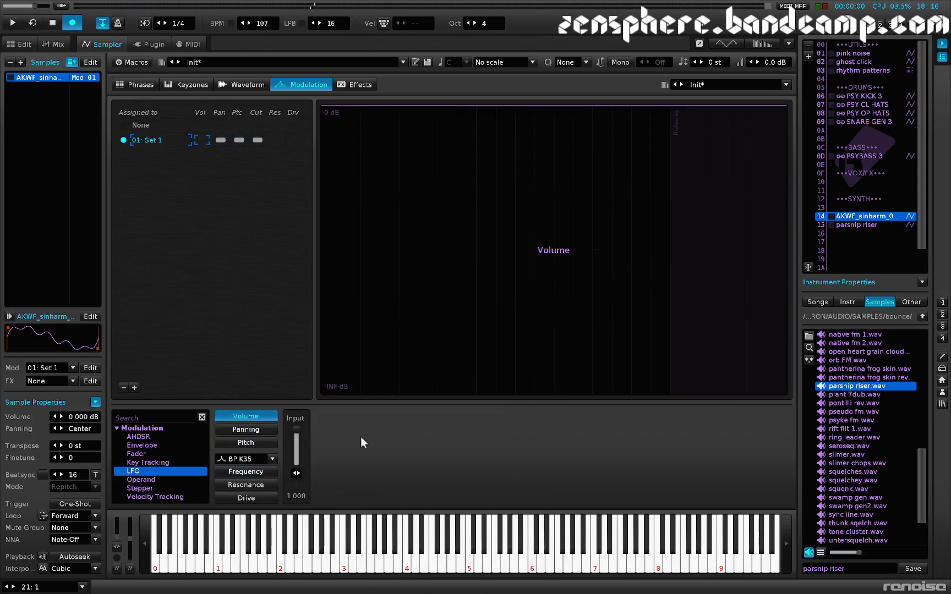
{"action": "right_click", "coordinate": [362, 435]}
{"action": "left_click", "coordinate": [387, 450]}
{"action": "key", "text": "z"}
{"action": "left_click_drag", "start_coordinate": [444, 456], "coordinate": [478, 457]}
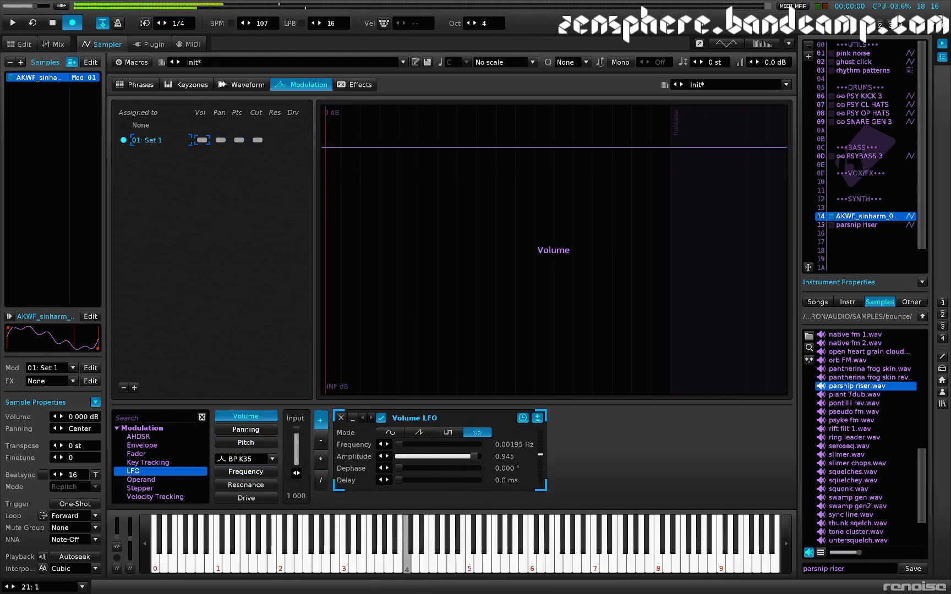
Step: Paste the random LFO into the filter's Drive modulation, with the Drive input at 0.452 and the LFO amplitude at 1.000
{"action": "left_click", "coordinate": [253, 432]}
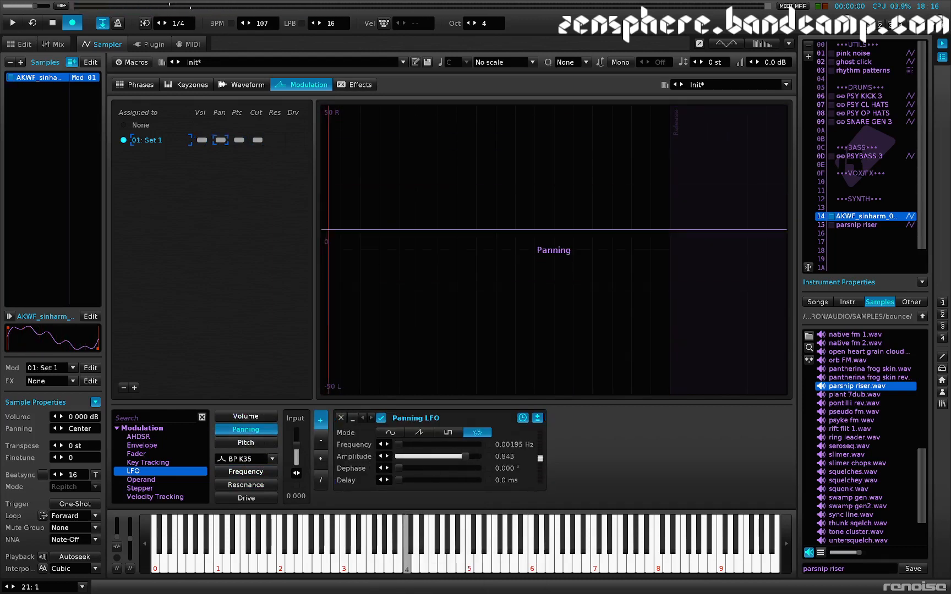
{"action": "left_click", "coordinate": [247, 498]}
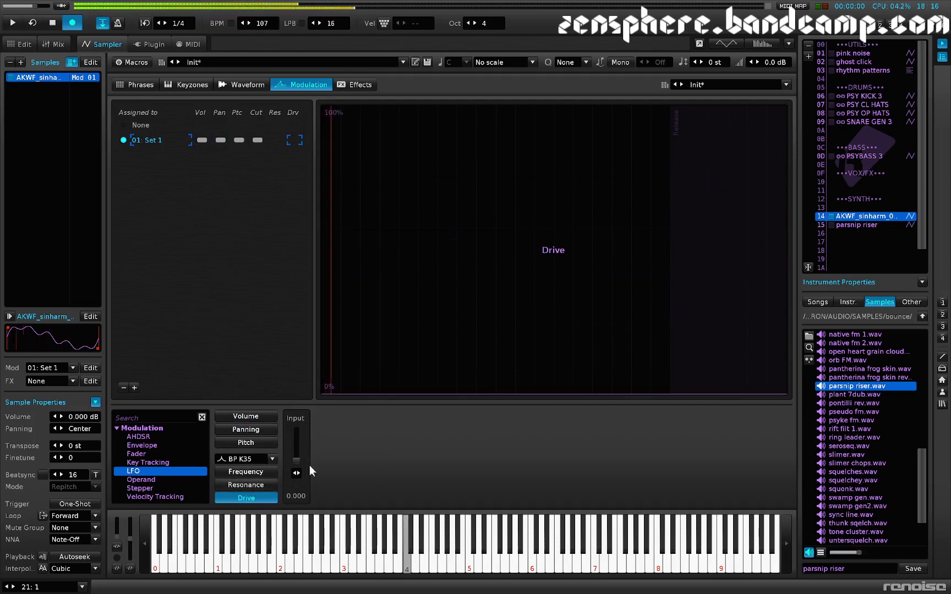
{"action": "right_click", "coordinate": [329, 462]}
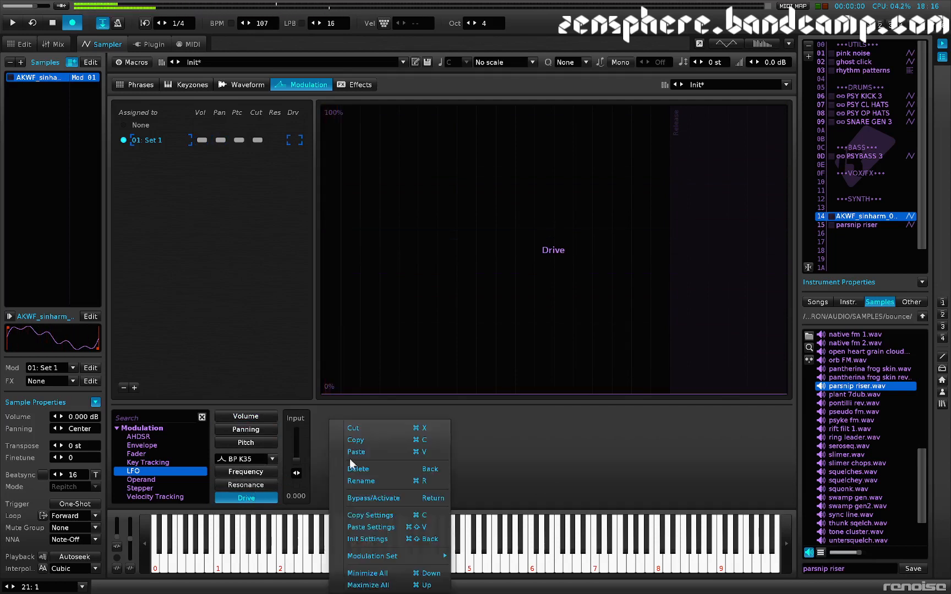
{"action": "left_click", "coordinate": [379, 452]}
{"action": "key", "text": "z"}
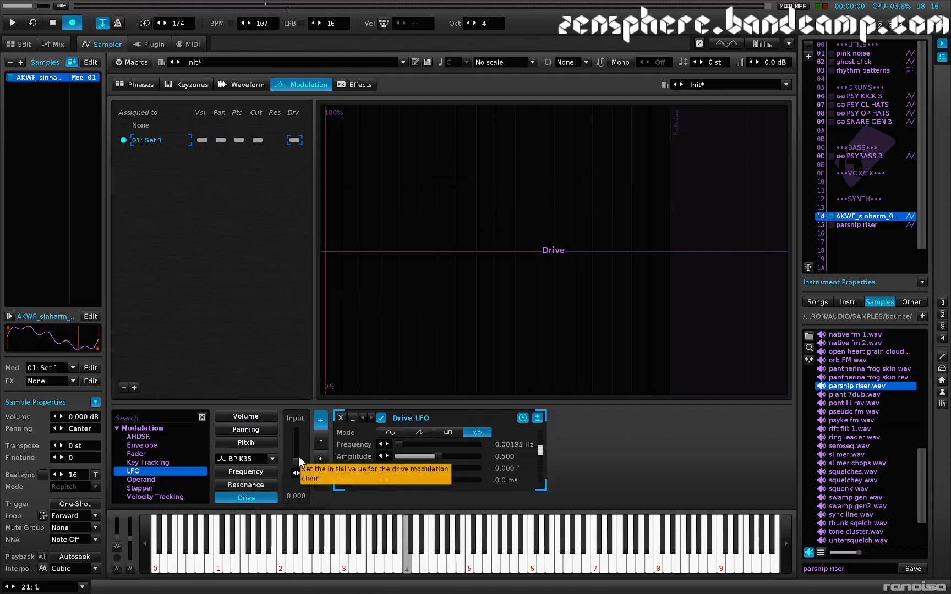
{"action": "left_click_drag", "start_coordinate": [299, 461], "coordinate": [297, 448]}
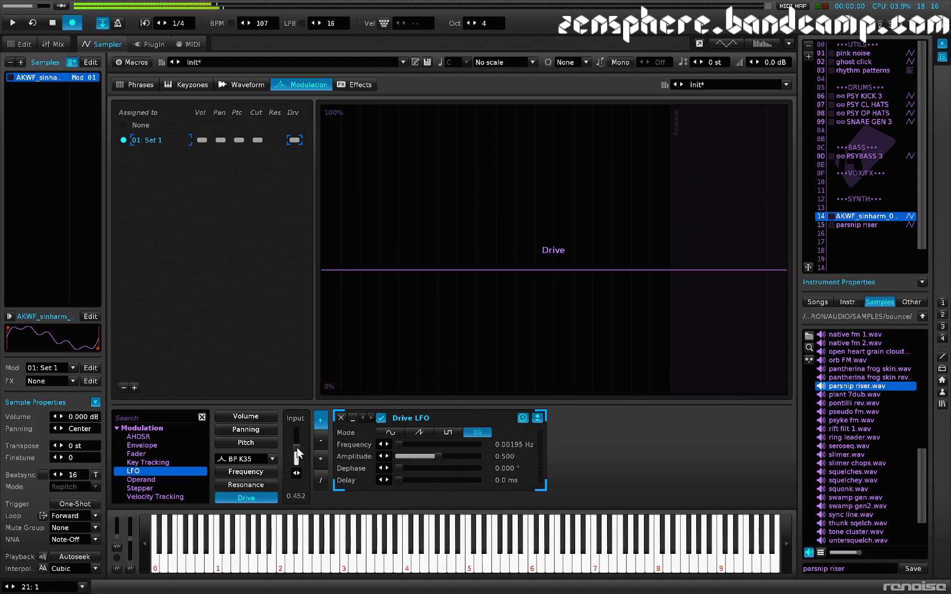
{"action": "left_click", "coordinate": [479, 457]}
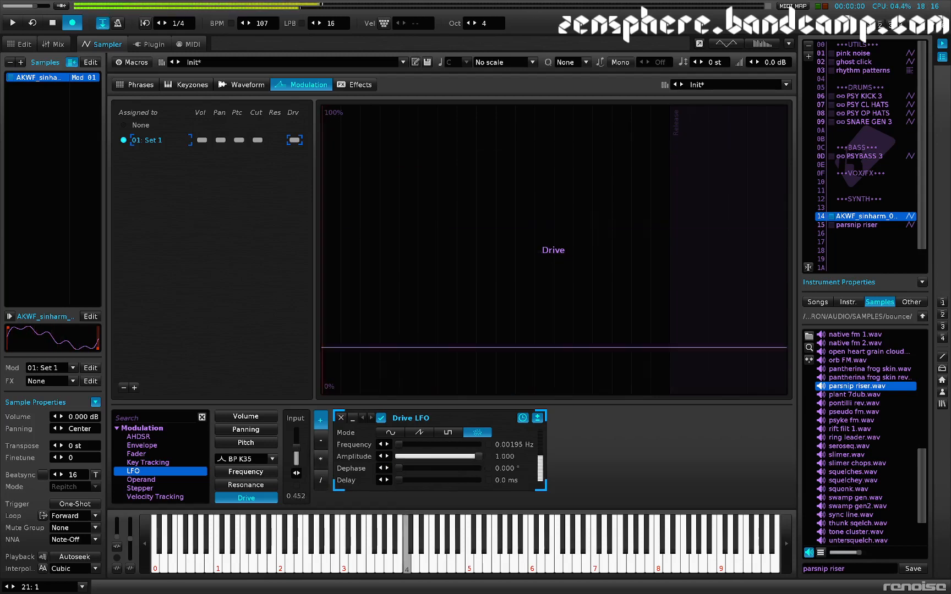
Step: Raise the filter's Resonance input value to 0.888
{"action": "left_click", "coordinate": [243, 484]}
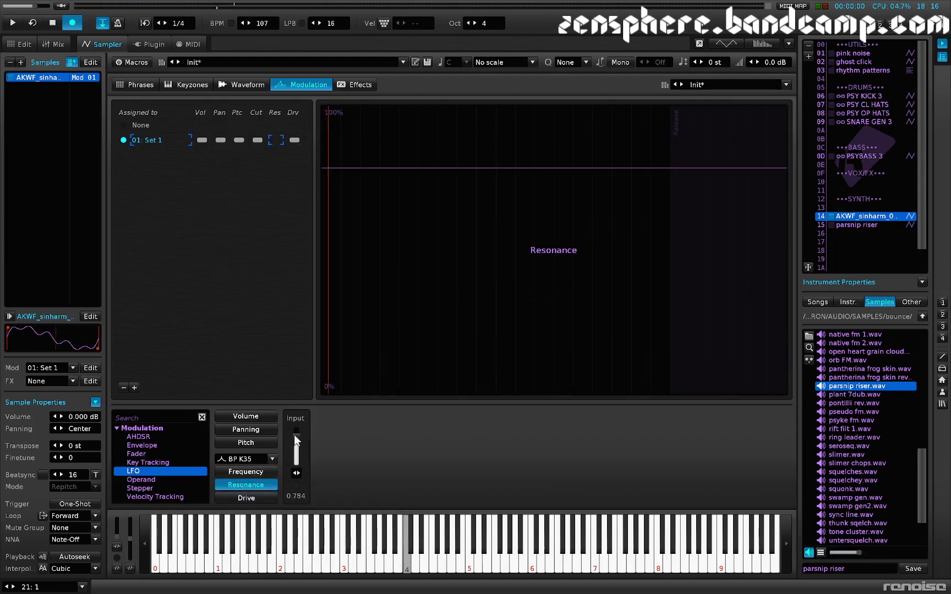
{"action": "left_click_drag", "start_coordinate": [294, 434], "coordinate": [295, 424]}
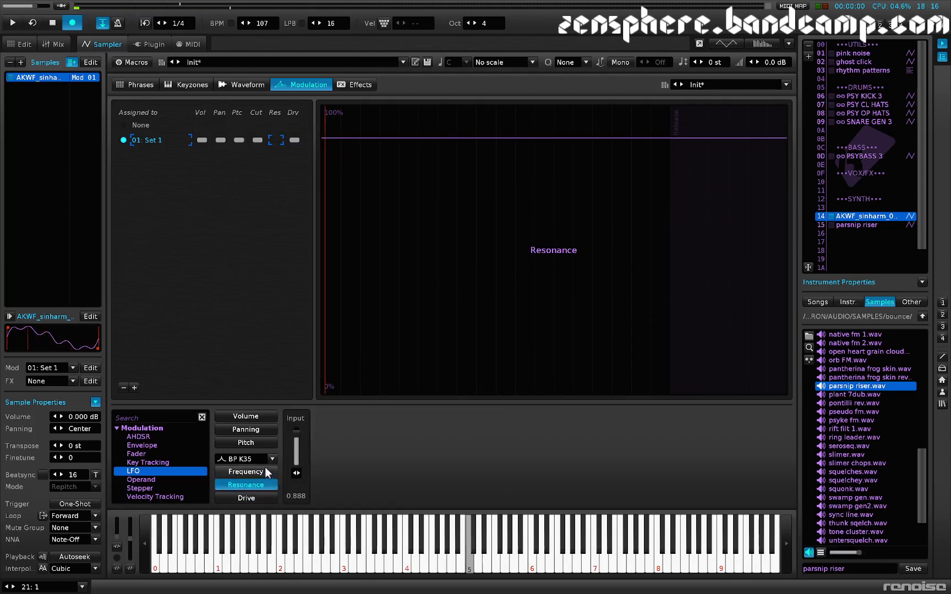
Step: Change the filter type to Comb and delete the LFO from the volume modulation
{"action": "left_click", "coordinate": [259, 418]}
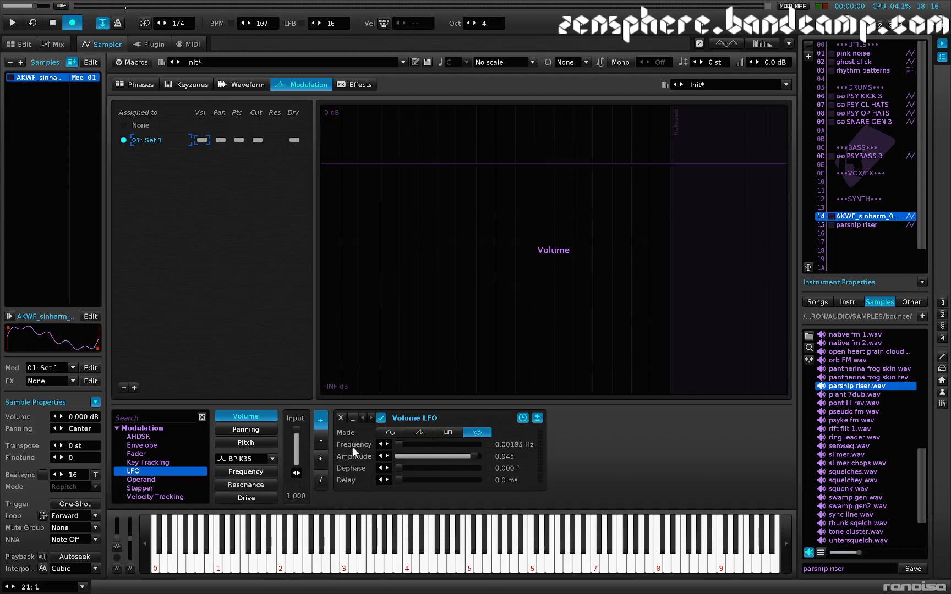
{"action": "left_click", "coordinate": [243, 458]}
{"action": "left_click", "coordinate": [230, 372]}
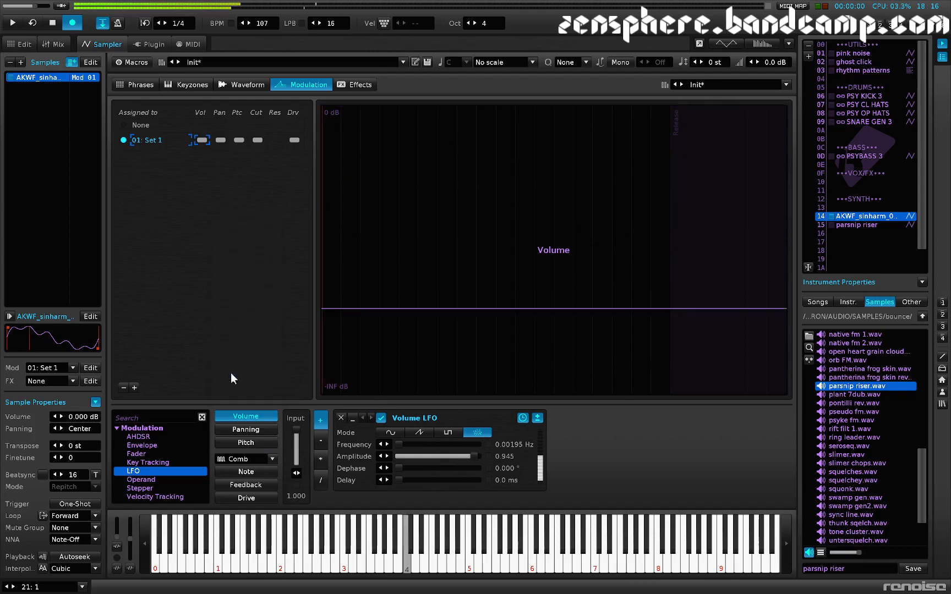
{"action": "left_click", "coordinate": [341, 420]}
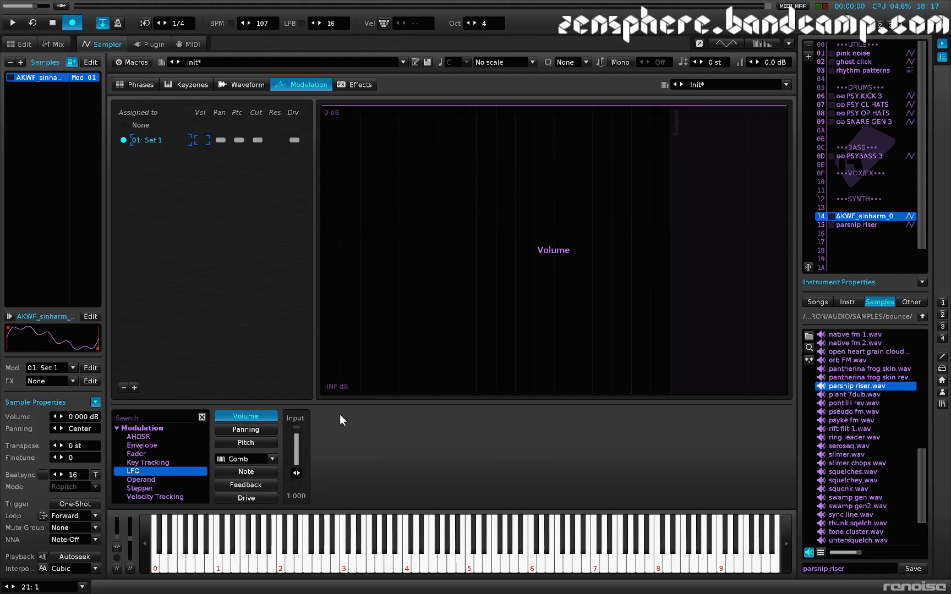
Step: Delete the LFOs from the panning and pitch modulation and replace the modulation set with a fresh empty one
{"action": "left_click", "coordinate": [274, 429]}
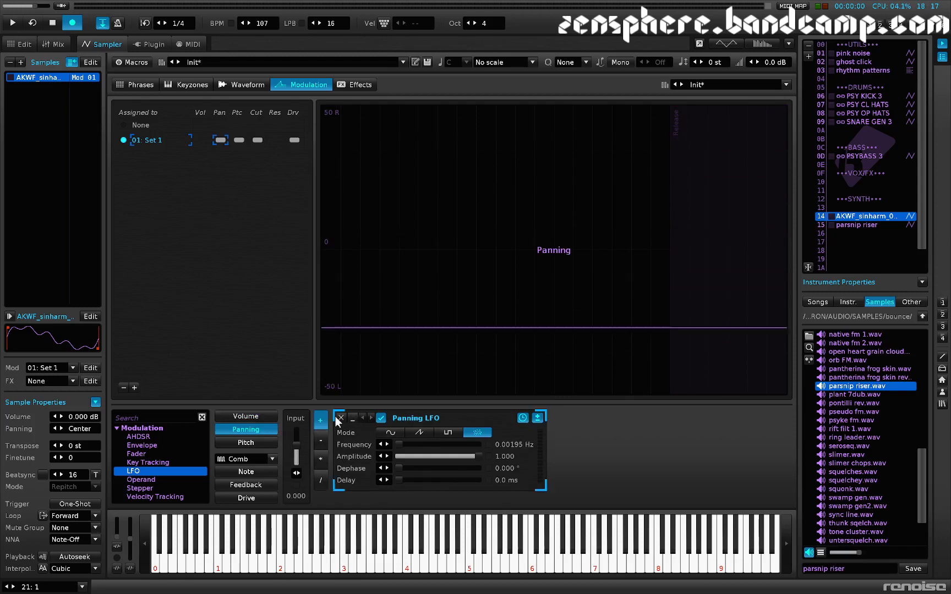
{"action": "left_click", "coordinate": [342, 418]}
{"action": "left_click", "coordinate": [262, 443]}
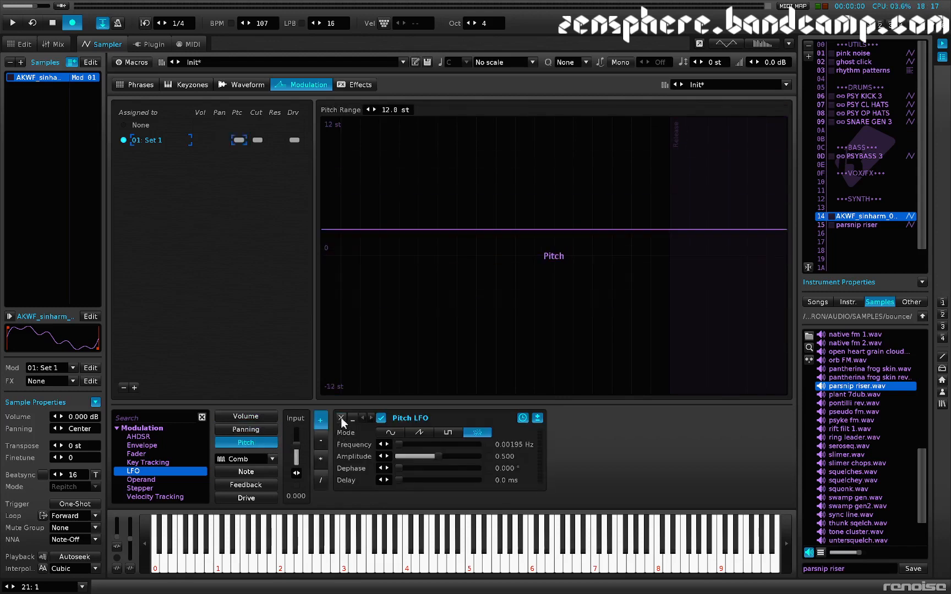
{"action": "left_click", "coordinate": [342, 418]}
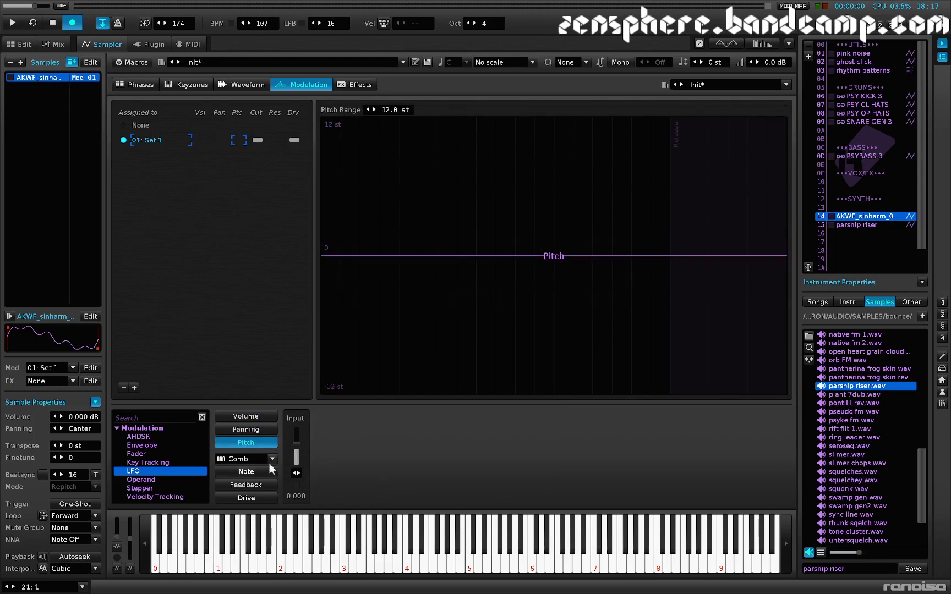
{"action": "left_click", "coordinate": [123, 387]}
{"action": "left_click", "coordinate": [220, 250]}
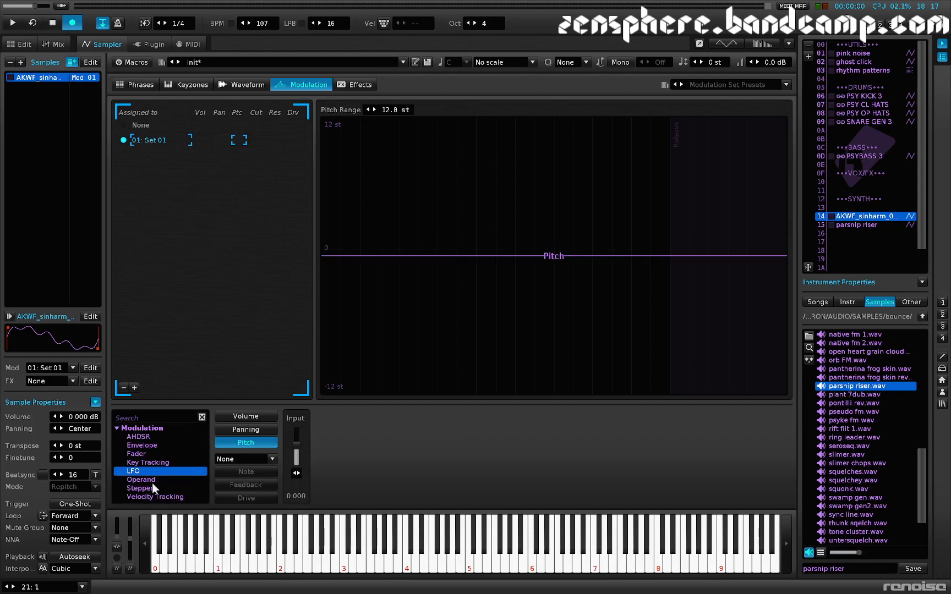
Step: Add a Stepper to the pitch modulation and audition it with repeated notes
{"action": "double_click", "coordinate": [142, 488]}
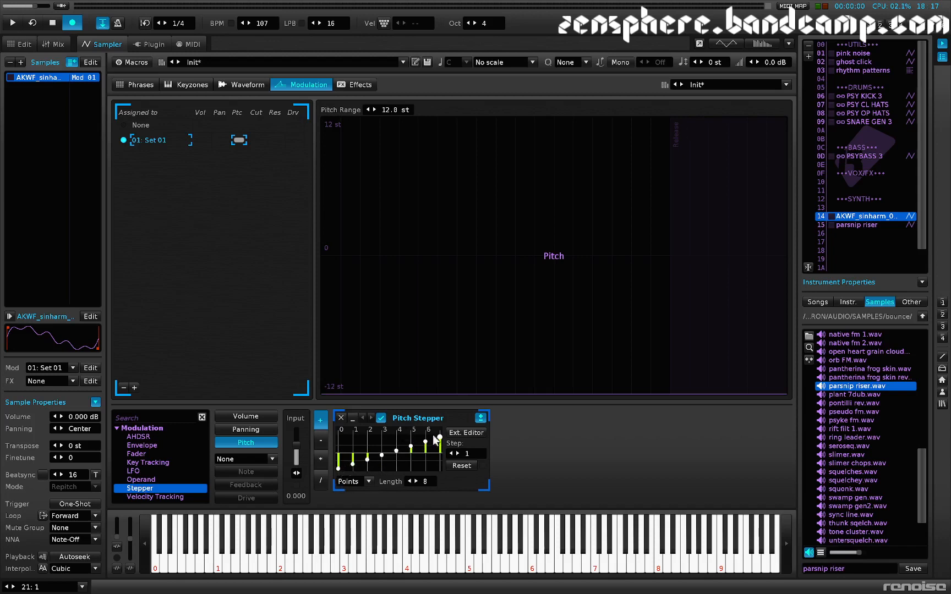
{"action": "key", "text": "z"}
{"action": "key", "text": "z"}
{"action": "key", "text": "z"}
{"action": "key", "text": "z"}
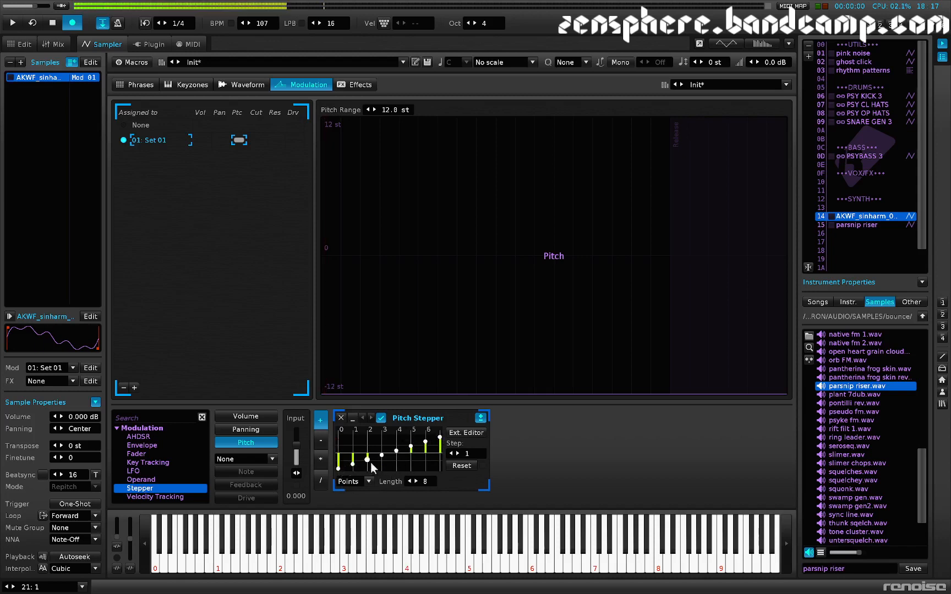
{"action": "key", "text": "z"}
{"action": "key", "text": "z"}
{"action": "key", "text": "z"}
{"action": "key", "text": "z"}
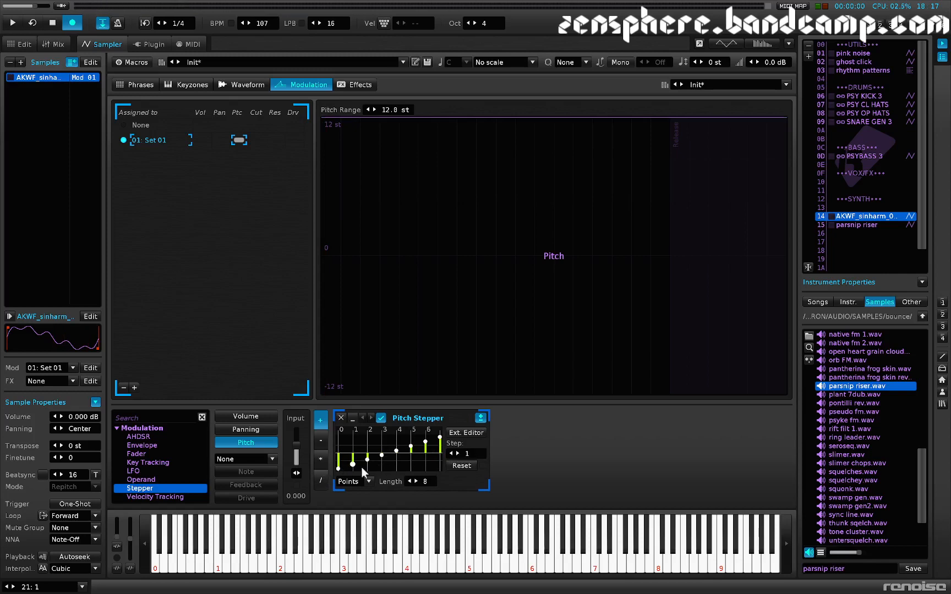
Step: Try the pitch Stepper's Step setting at 0 and at 3, playing repeated notes to compare them
{"action": "left_click", "coordinate": [451, 453]}
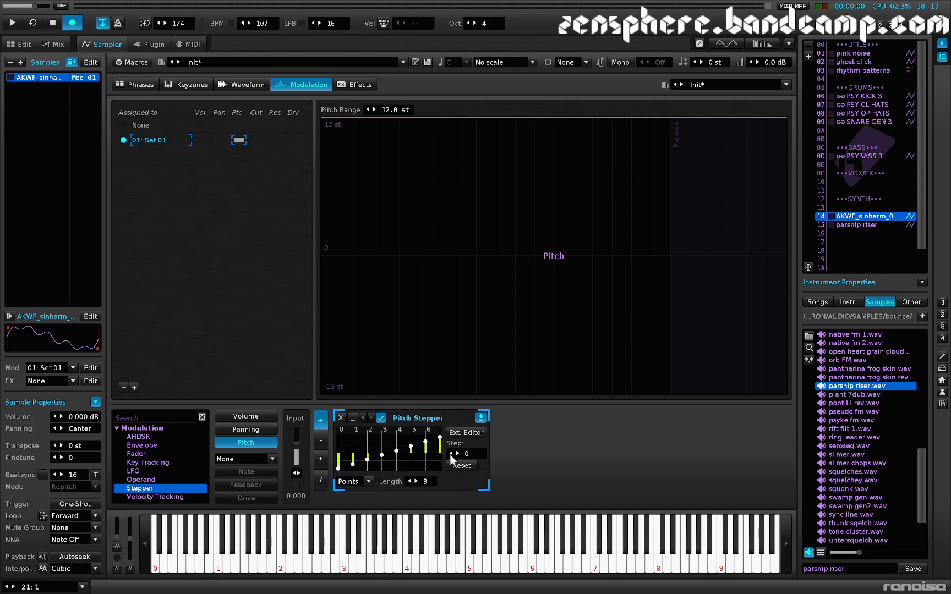
{"action": "key", "text": "z"}
{"action": "key", "text": "z"}
{"action": "left_click", "coordinate": [457, 454]}
{"action": "left_click", "coordinate": [457, 455]}
{"action": "left_click", "coordinate": [457, 454]}
{"action": "key", "text": "z"}
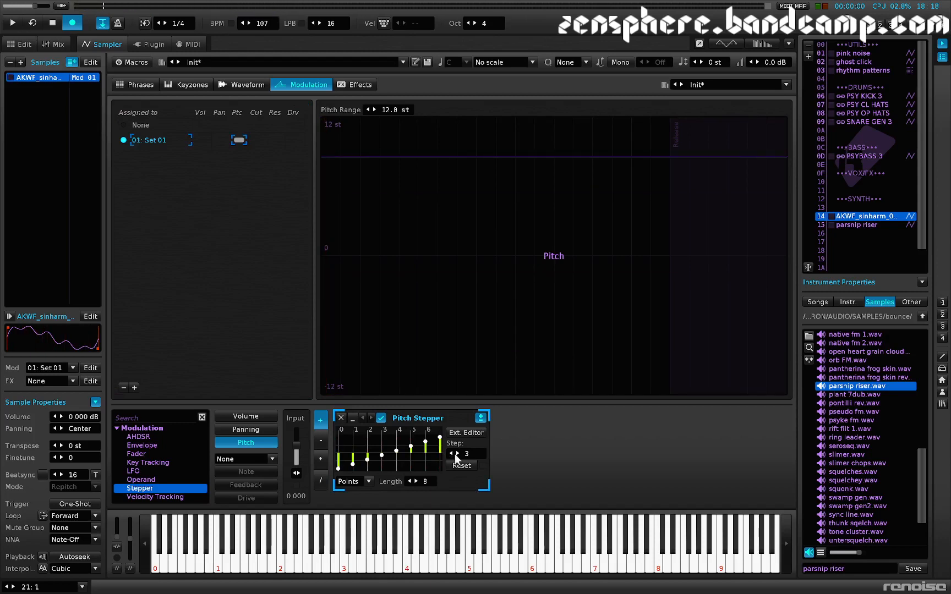
Step: Set the pitch Stepper's Step setting to Rand and audition the random pitches with repeated notes
{"action": "left_click", "coordinate": [458, 453]}
{"action": "key", "text": "z"}
{"action": "key", "text": "z"}
{"action": "key", "text": "z"}
{"action": "key", "text": "z"}
{"action": "key", "text": "z"}
{"action": "key", "text": "z"}
{"action": "key", "text": "z"}
{"action": "key", "text": "z"}
{"action": "key", "text": "z"}
{"action": "key", "text": "z"}
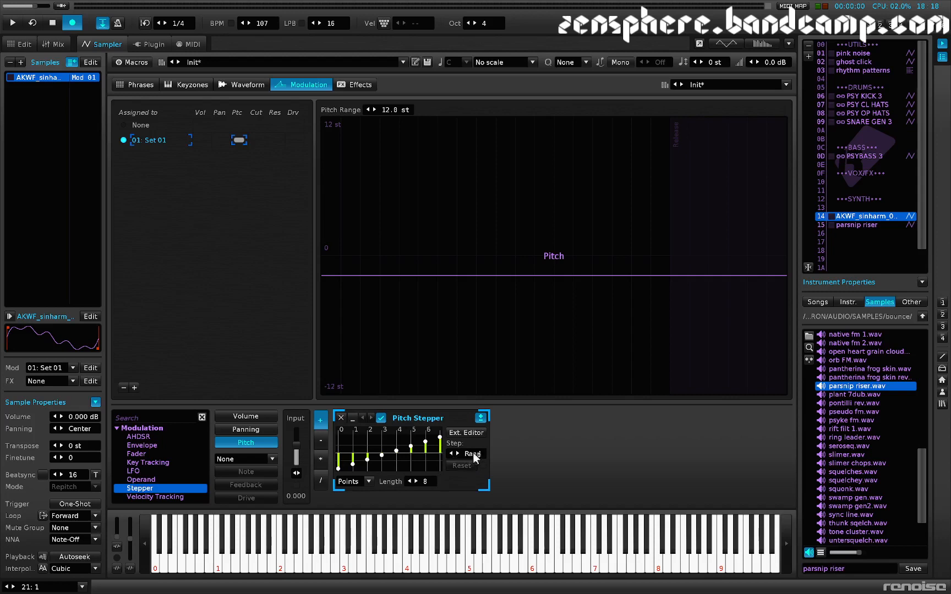
{"action": "key", "text": "z"}
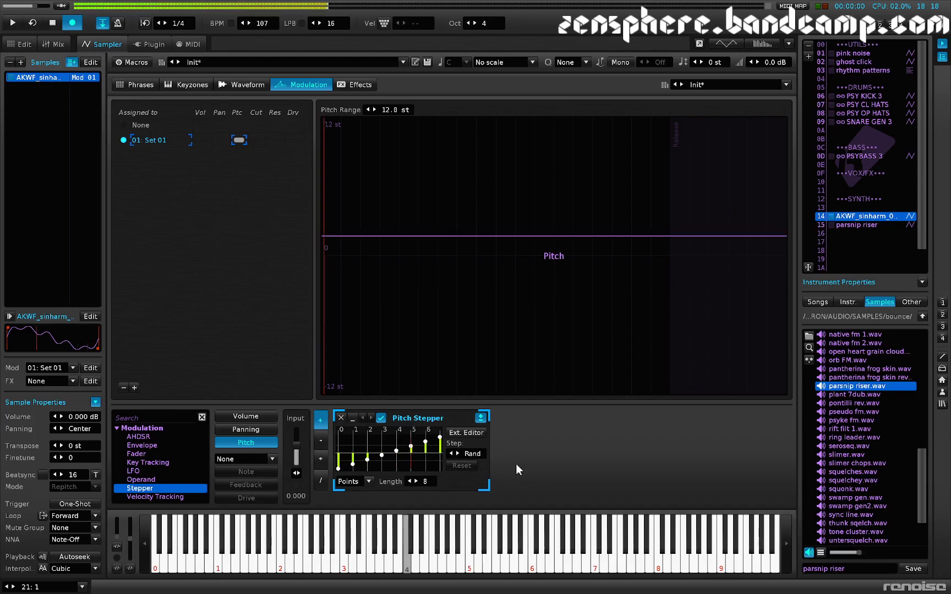
{"action": "key", "text": "z"}
{"action": "key", "text": "z"}
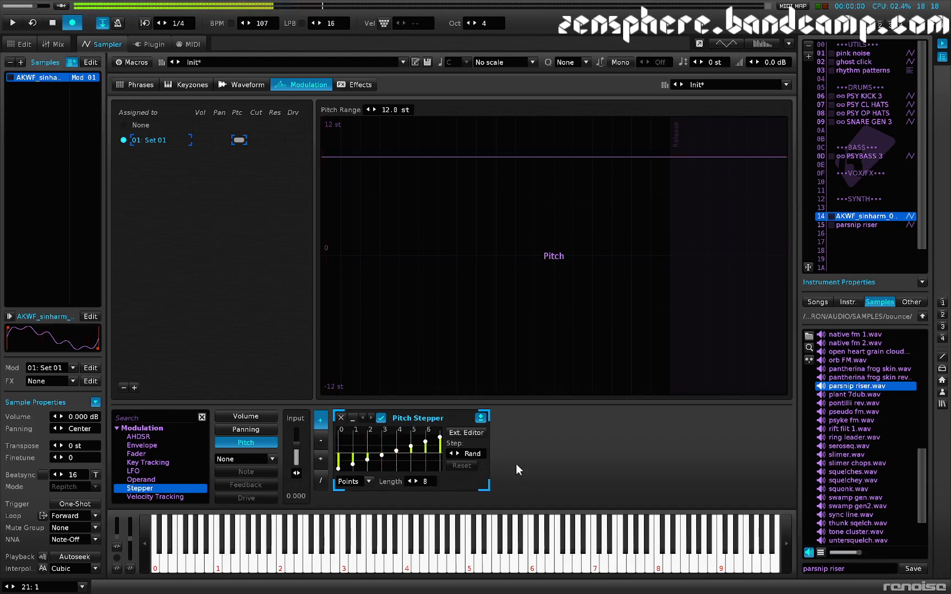
{"action": "key", "text": "z"}
{"action": "key", "text": "z"}
{"action": "key", "text": "z"}
{"action": "key", "text": "z"}
{"action": "key", "text": "z"}
{"action": "key", "text": "z"}
{"action": "key", "text": "z"}
{"action": "key", "text": "z"}
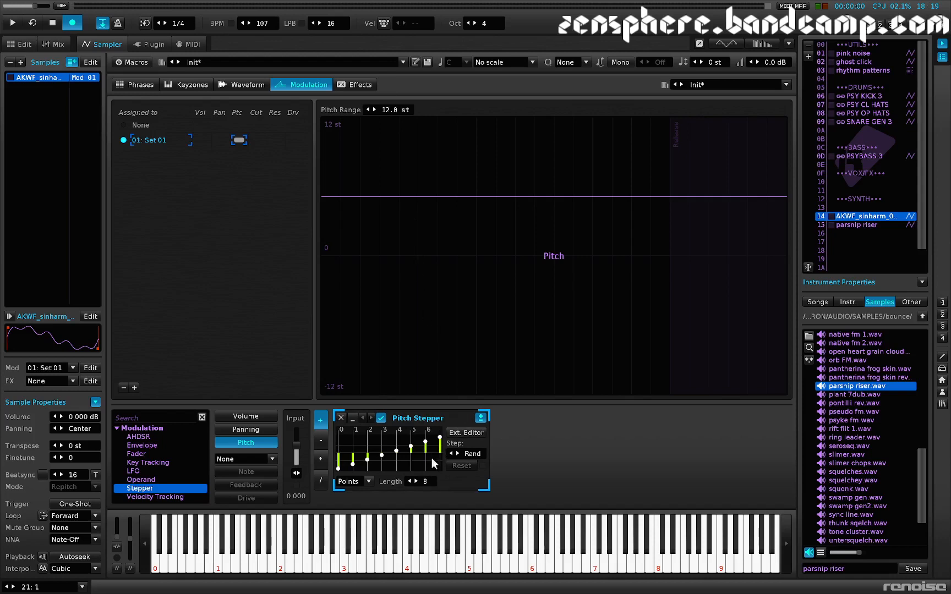
Step: Shorten the pitch Stepper's length to 3
{"action": "left_click", "coordinate": [409, 482]}
{"action": "left_click", "coordinate": [409, 481]}
{"action": "left_click", "coordinate": [409, 481]}
{"action": "left_click", "coordinate": [409, 481]}
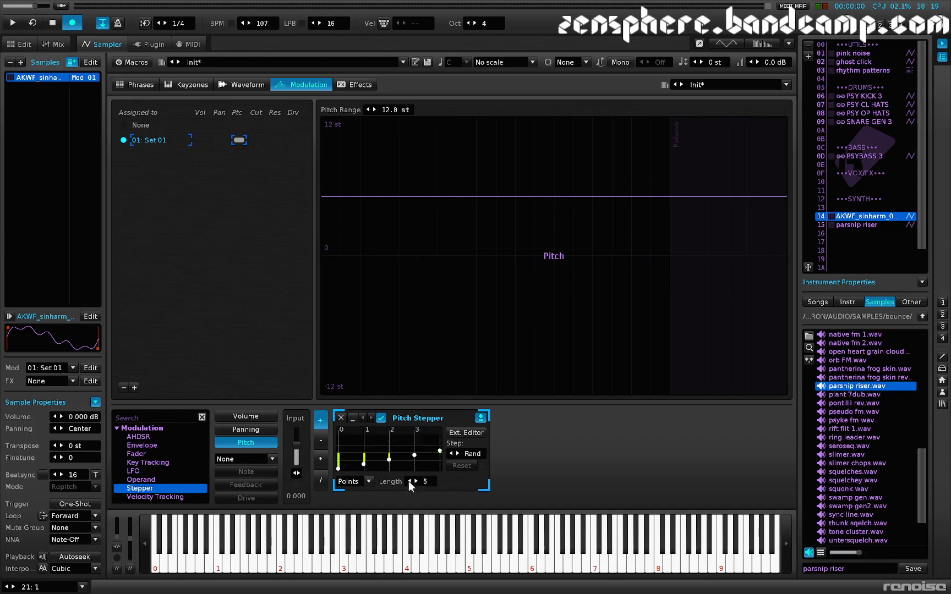
{"action": "left_click", "coordinate": [409, 481]}
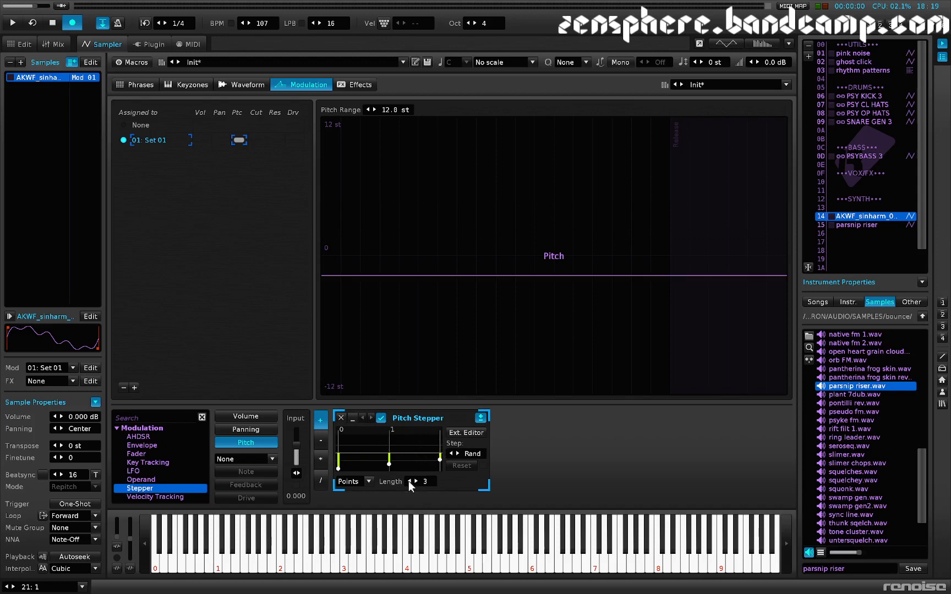
Step: Fill the pitch Stepper with a linear curve and audition the three random pitches with repeated notes
{"action": "right_click", "coordinate": [387, 455]}
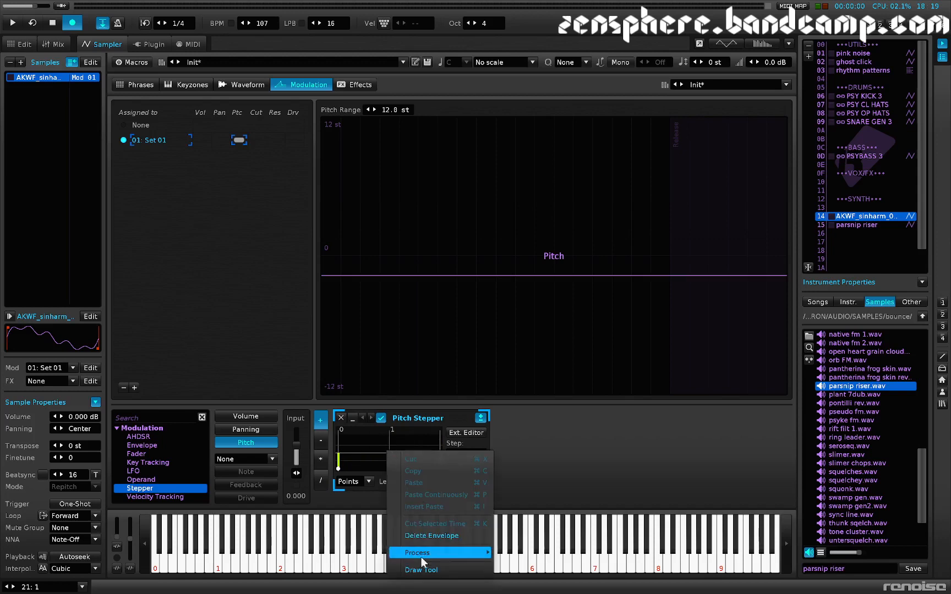
{"action": "mouse_move", "coordinate": [439, 554]}
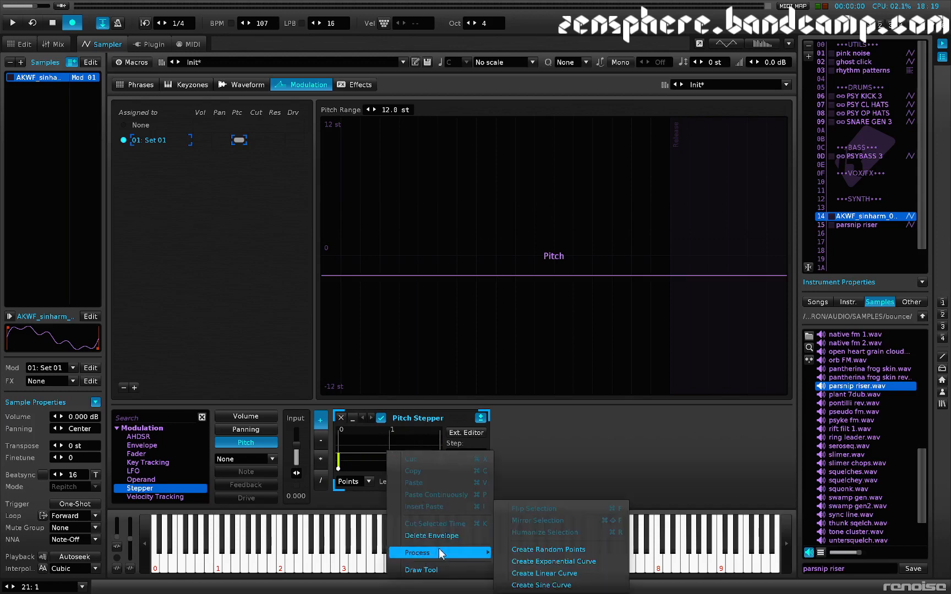
{"action": "left_click", "coordinate": [545, 573]}
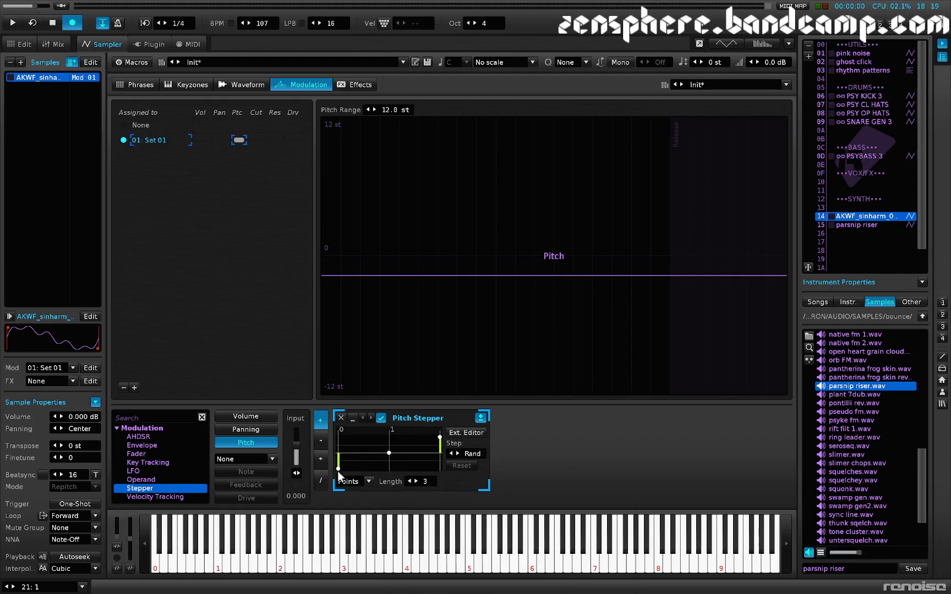
{"action": "key", "text": "z"}
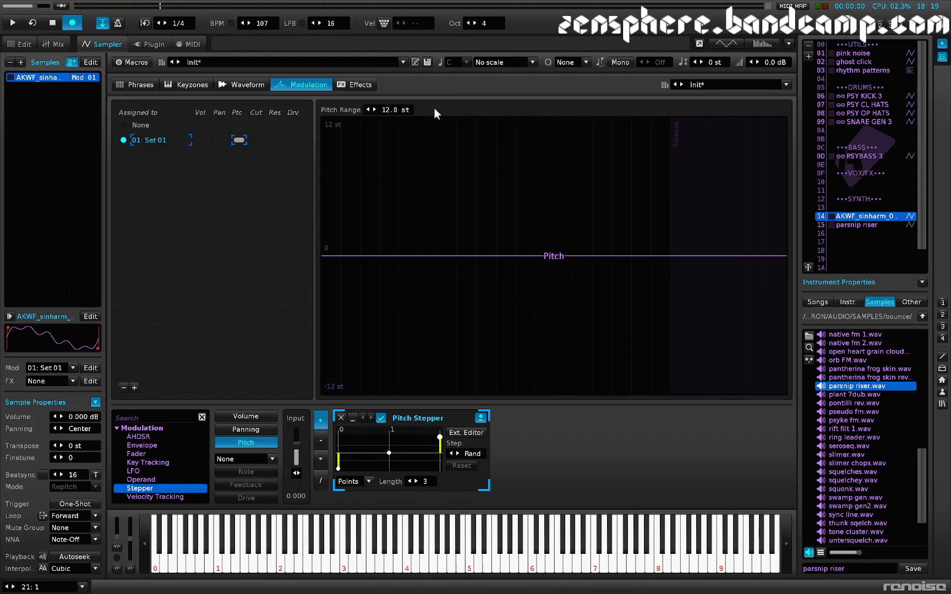
{"action": "key", "text": "z"}
{"action": "key", "text": "z"}
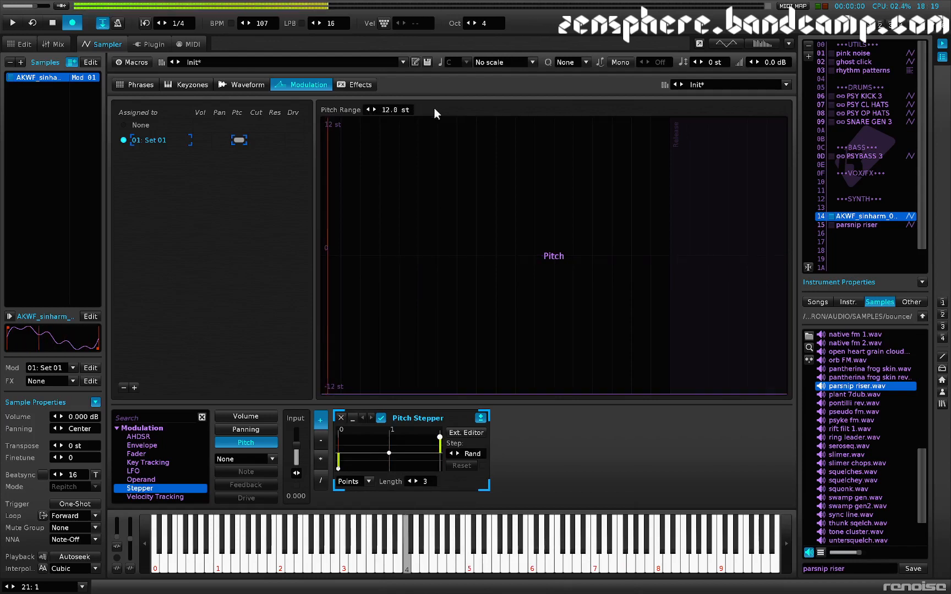
{"action": "key", "text": "z"}
{"action": "key", "text": "z"}
{"action": "key", "text": "z"}
{"action": "key", "text": "z"}
{"action": "key", "text": "z"}
{"action": "key", "text": "z"}
{"action": "key", "text": "z"}
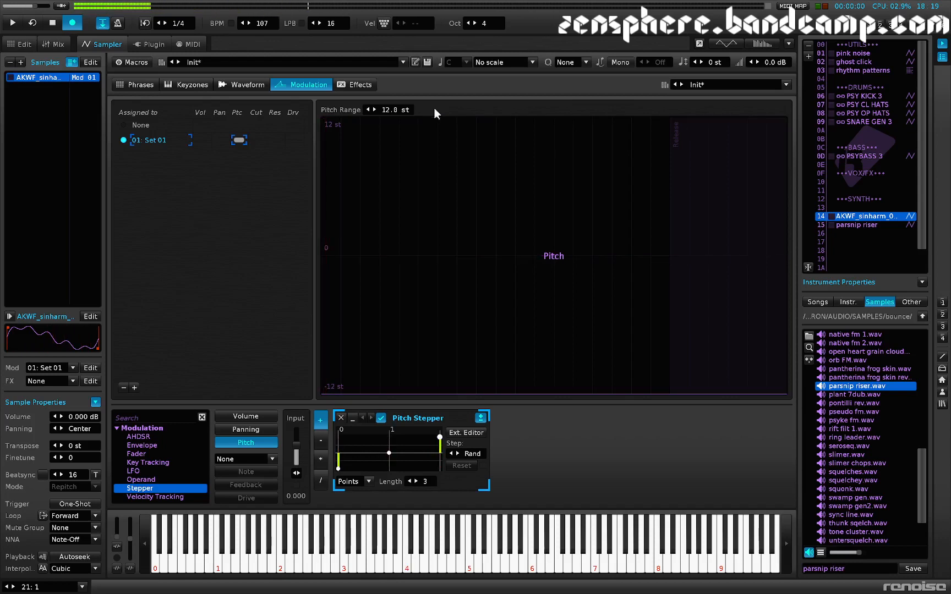
Step: Extend the pitch Stepper's length to 5 and remove its last two points in the external envelope editor
{"action": "left_click", "coordinate": [416, 479]}
{"action": "left_click", "coordinate": [417, 479]}
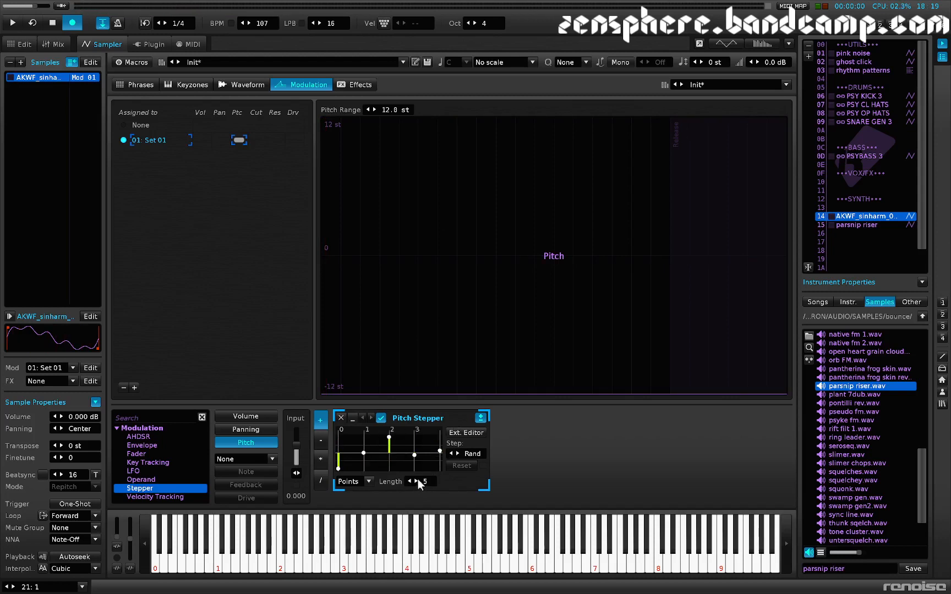
{"action": "left_click", "coordinate": [461, 433]}
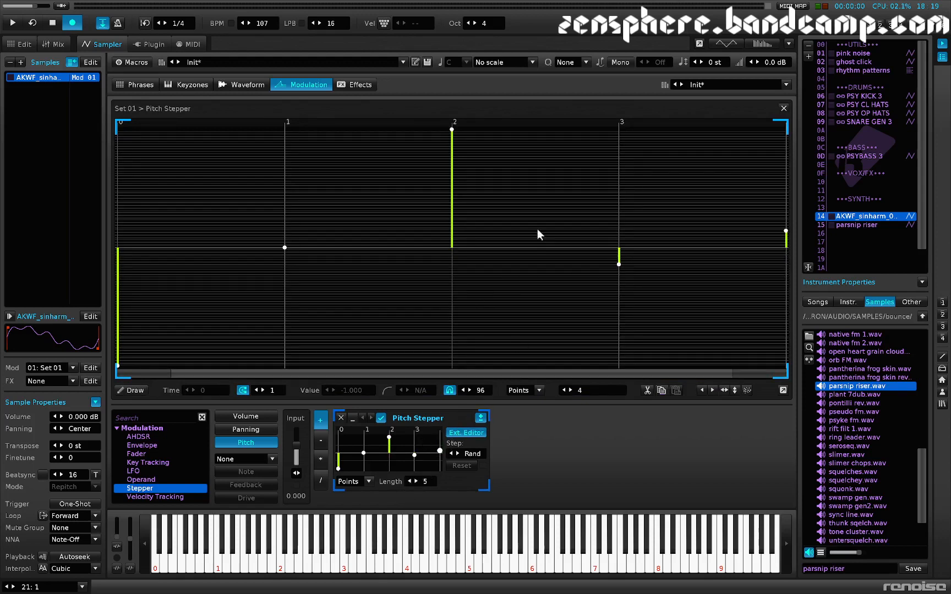
{"action": "double_click", "coordinate": [619, 265]}
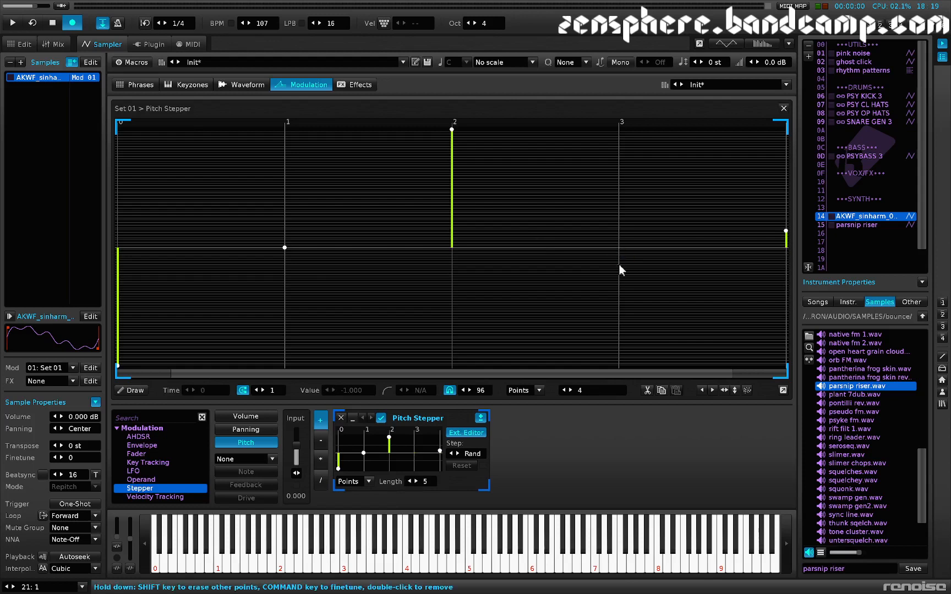
{"action": "double_click", "coordinate": [779, 243]}
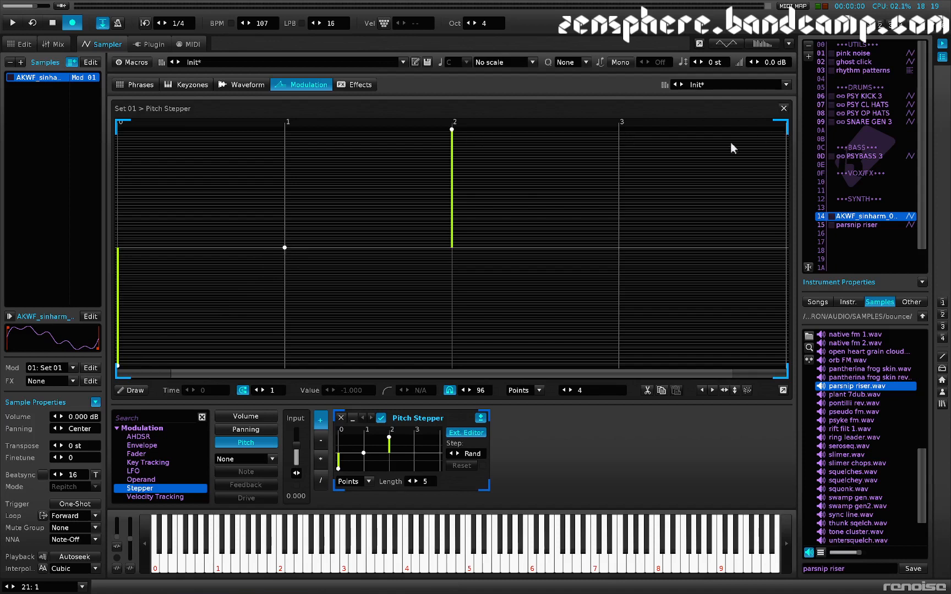
{"action": "left_click", "coordinate": [785, 109]}
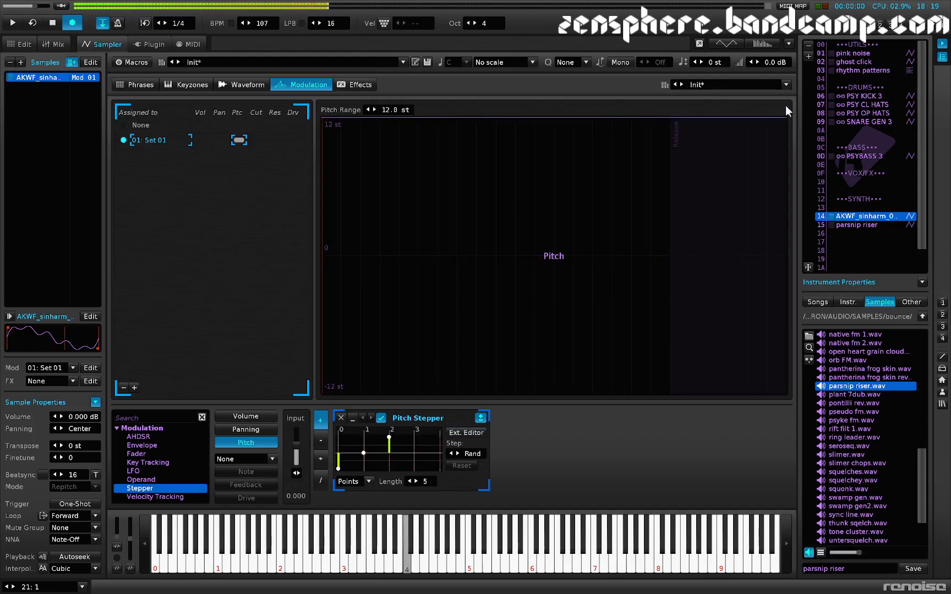
Step: Remove the pitch Stepper's point at step 2 and add one at the final step with a value of 1.000
{"action": "left_click", "coordinate": [455, 432]}
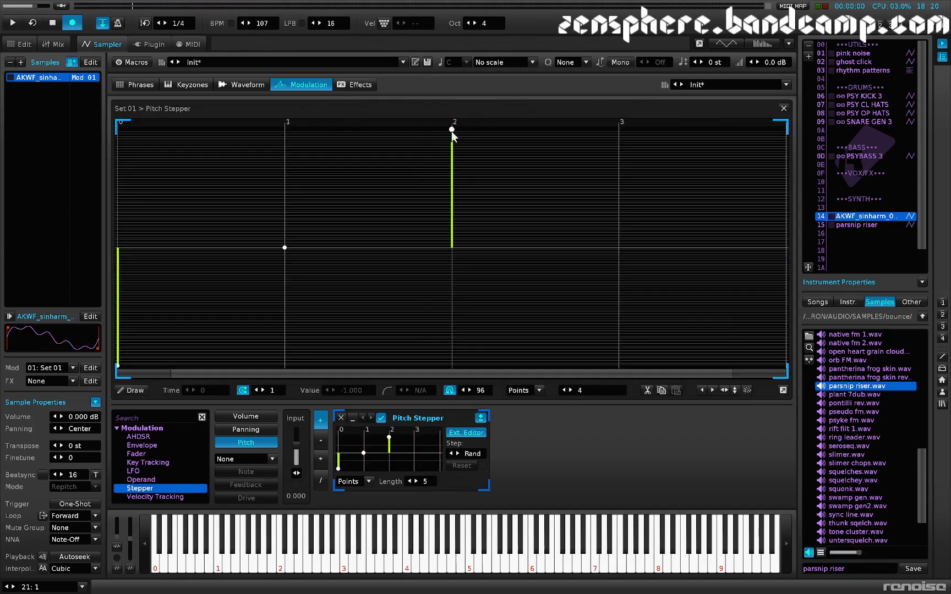
{"action": "double_click", "coordinate": [452, 130]}
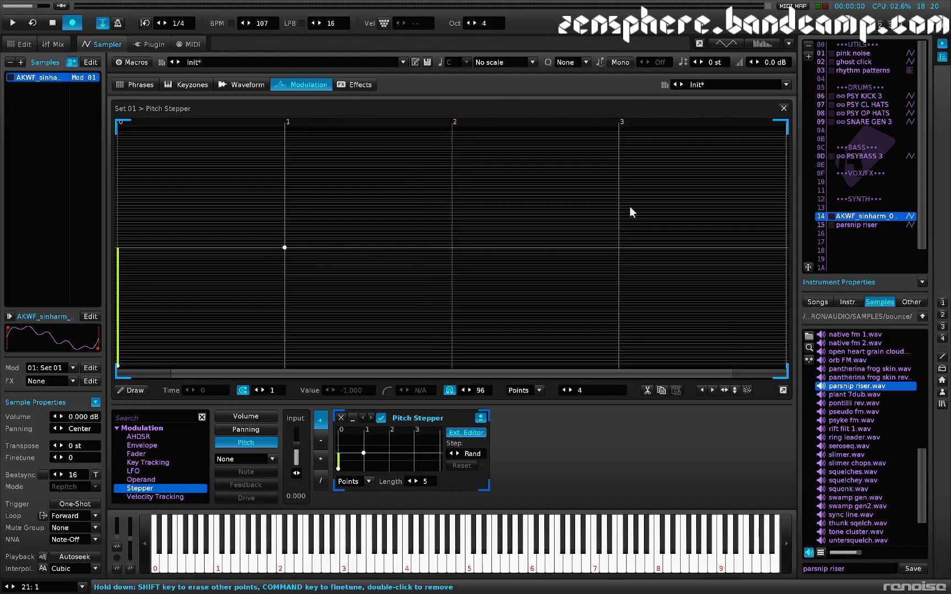
{"action": "left_click_drag", "start_coordinate": [781, 138], "coordinate": [785, 128]}
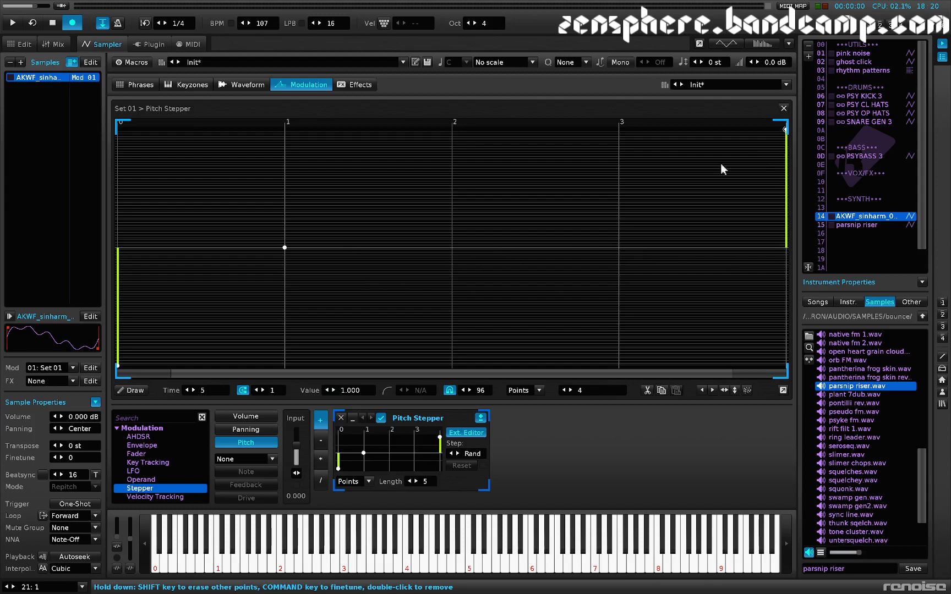
Step: Play repeated notes to examine which steps the Stepper picks with the points spread unevenly
{"action": "key", "text": "z"}
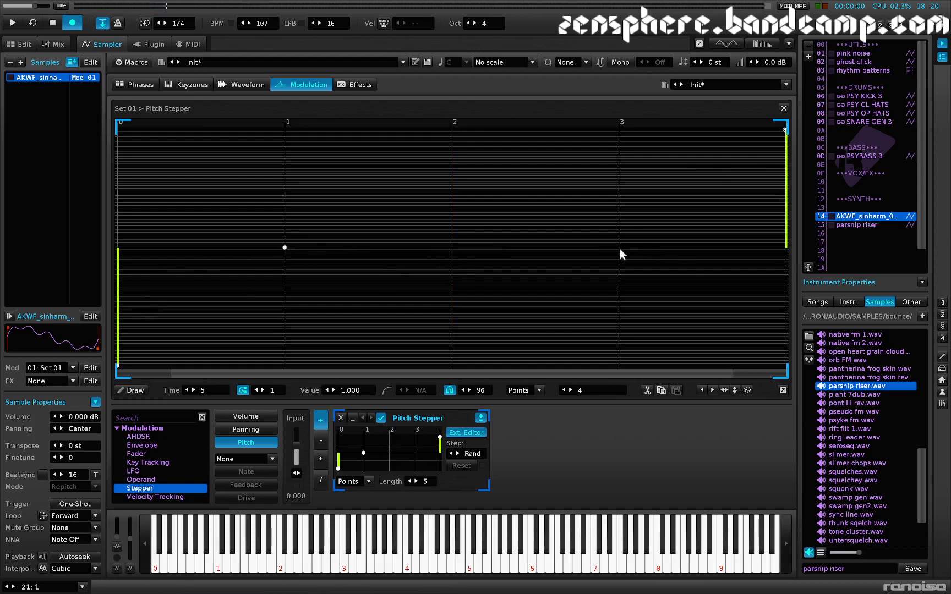
{"action": "key", "text": "z"}
{"action": "key", "text": "z"}
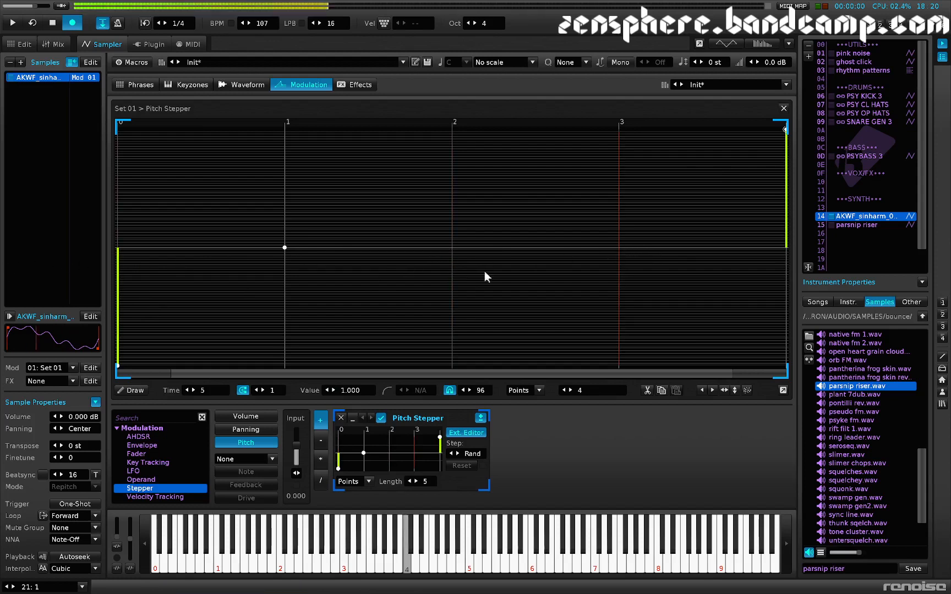
{"action": "key", "text": "z"}
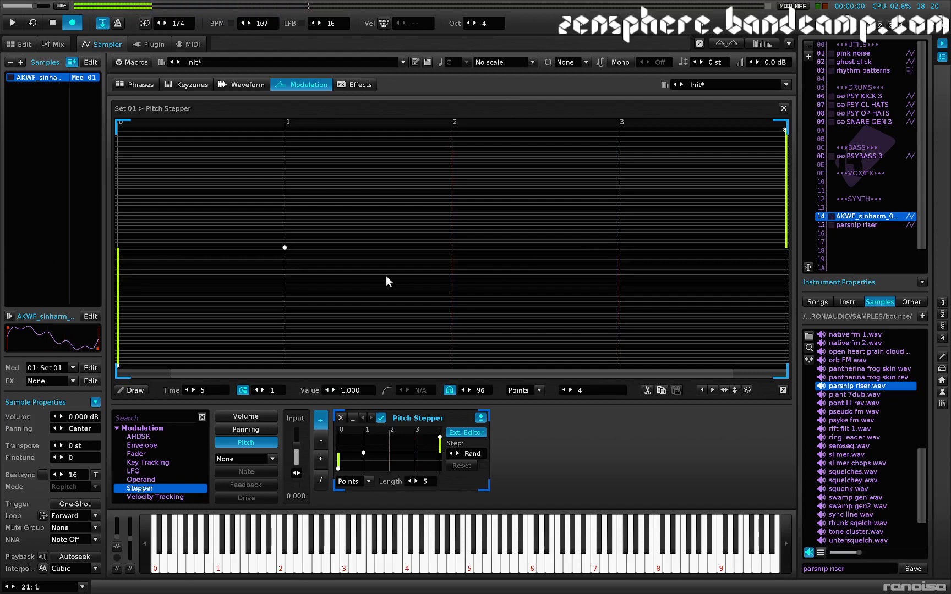
{"action": "key", "text": "z"}
{"action": "key", "text": "z"}
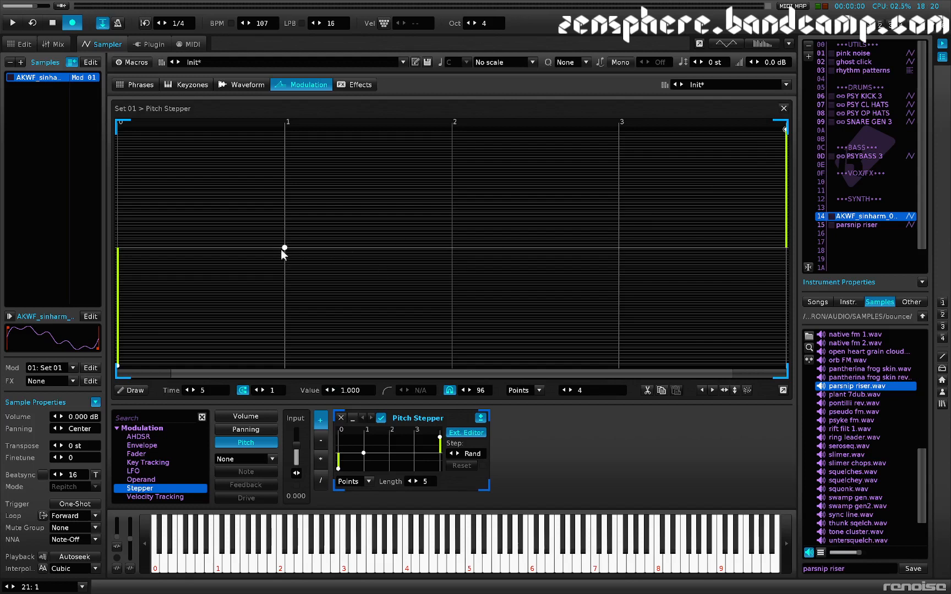
{"action": "key", "text": "z"}
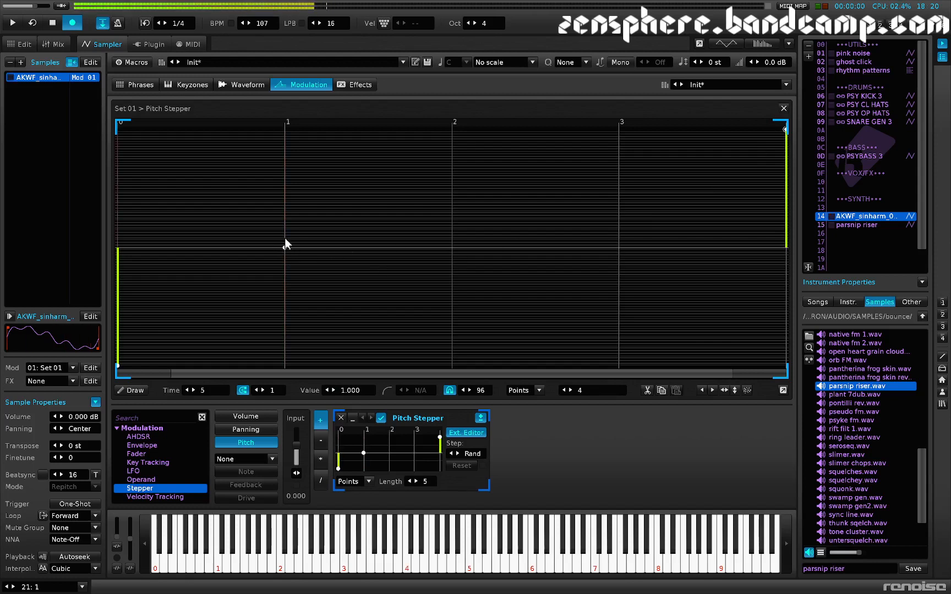
{"action": "key", "text": "z"}
{"action": "left_click", "coordinate": [284, 245]}
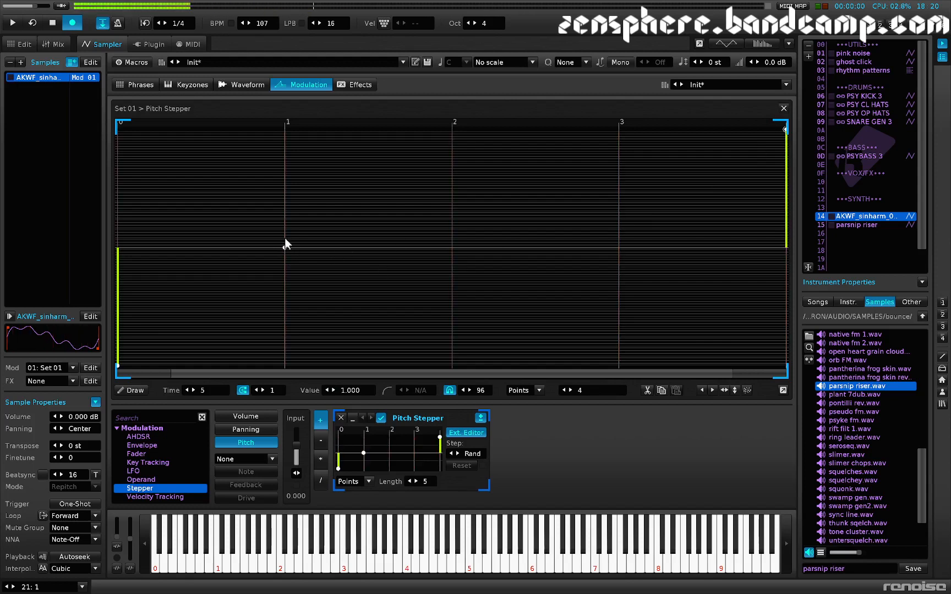
Step: Set the pitch Stepper's length to 100 and delete its four points at steps 4 through 7
{"action": "double_click", "coordinate": [426, 482]}
{"action": "type", "text": "100"}
{"action": "key", "text": "Return"}
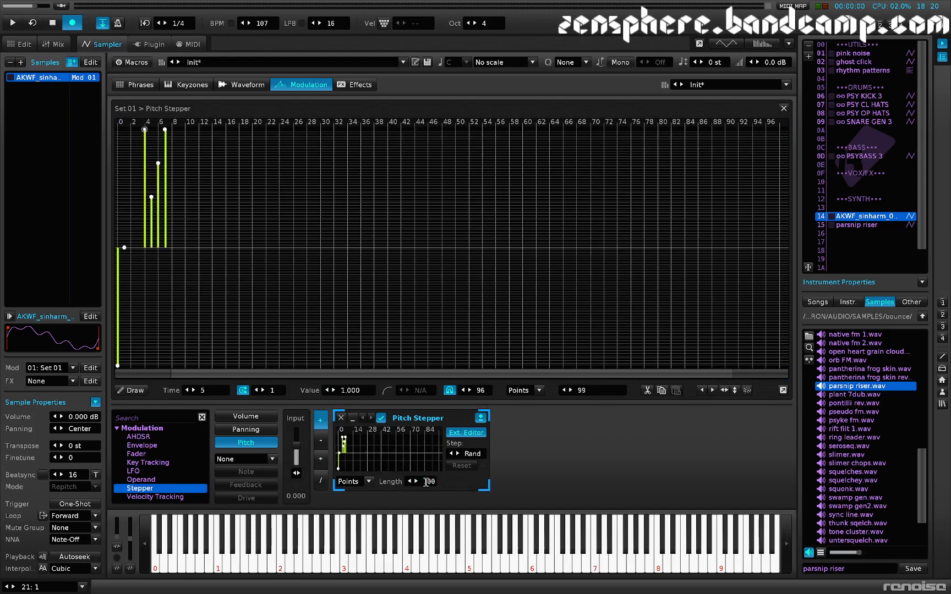
{"action": "double_click", "coordinate": [154, 244]}
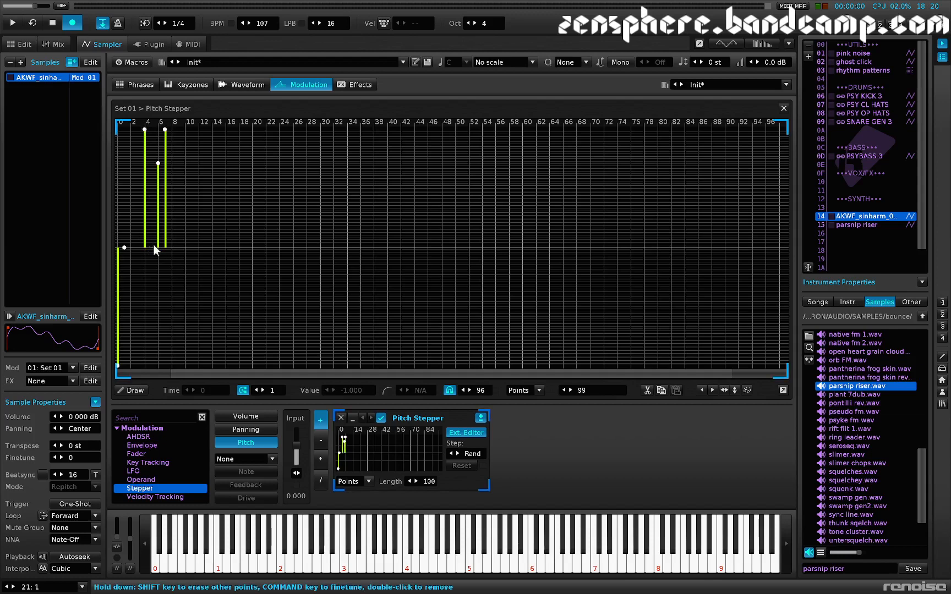
{"action": "double_click", "coordinate": [159, 248]}
{"action": "double_click", "coordinate": [164, 246]}
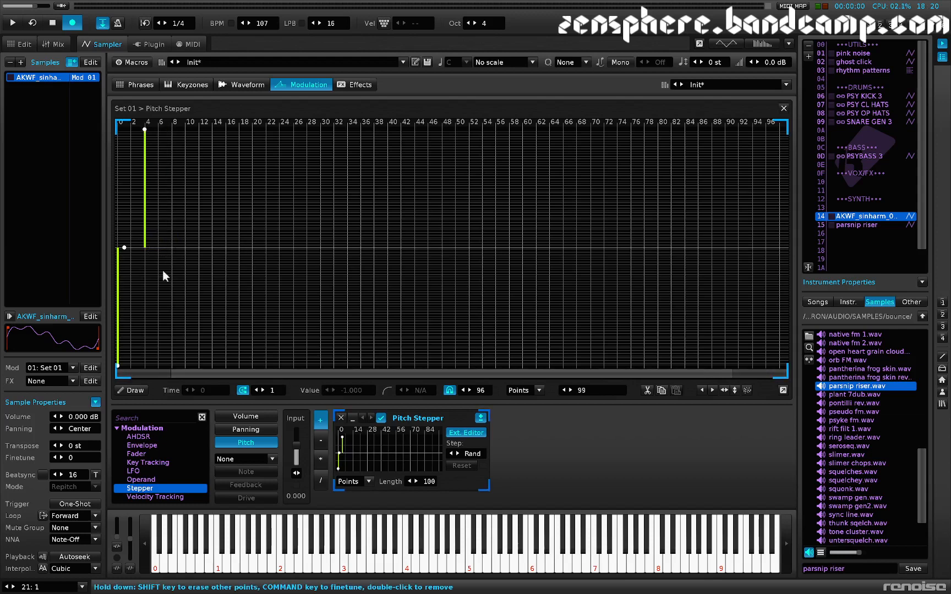
{"action": "double_click", "coordinate": [143, 131]}
Step: Move the zero-value point to time 25, add a 1.000 point near step 60 and three lower points near the end, including 0.312 at time 94
{"action": "left_click", "coordinate": [125, 249]}
{"action": "left_click", "coordinate": [278, 249]}
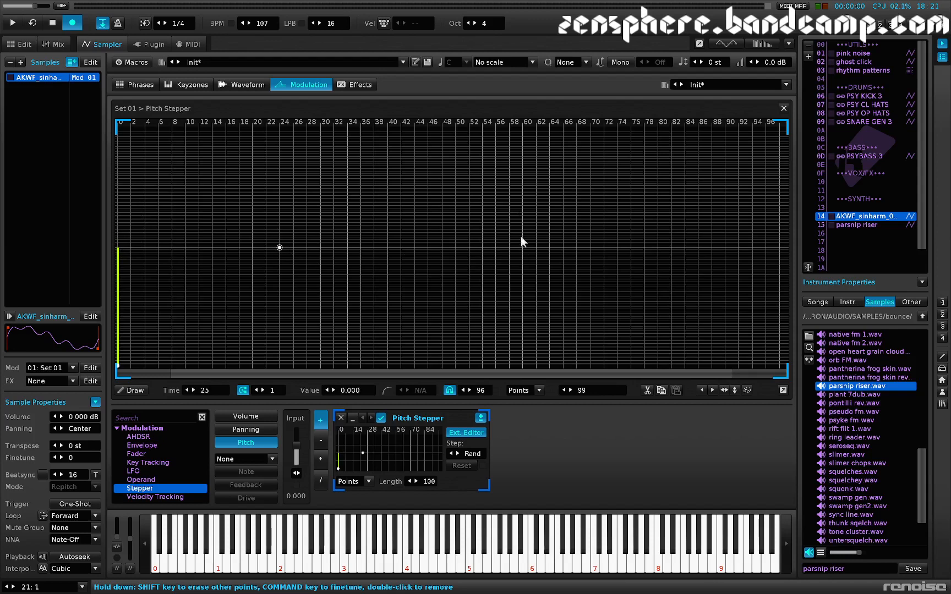
{"action": "left_click", "coordinate": [523, 131]}
{"action": "left_click", "coordinate": [780, 226]}
{"action": "left_click", "coordinate": [759, 192]}
{"action": "left_click", "coordinate": [745, 212]}
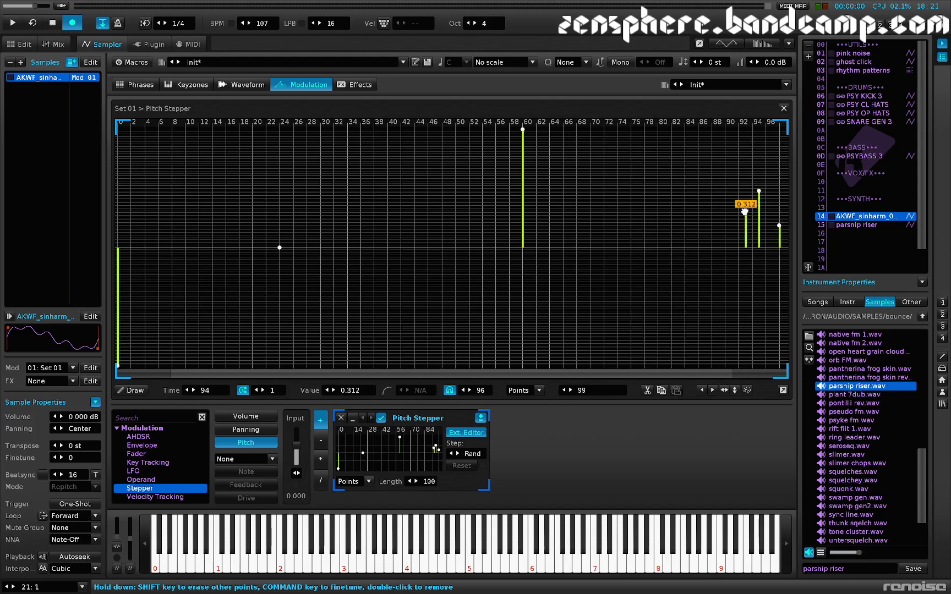
Step: Audition the 100-step random pitch Stepper with repeated notes
{"action": "key", "text": "z"}
{"action": "key", "text": "z"}
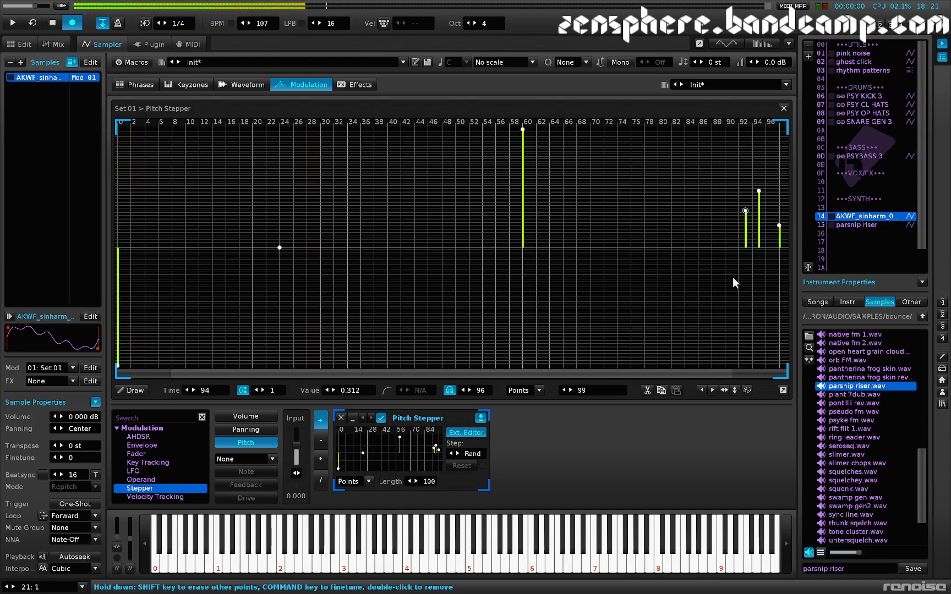
{"action": "key", "text": "z"}
{"action": "key", "text": "z"}
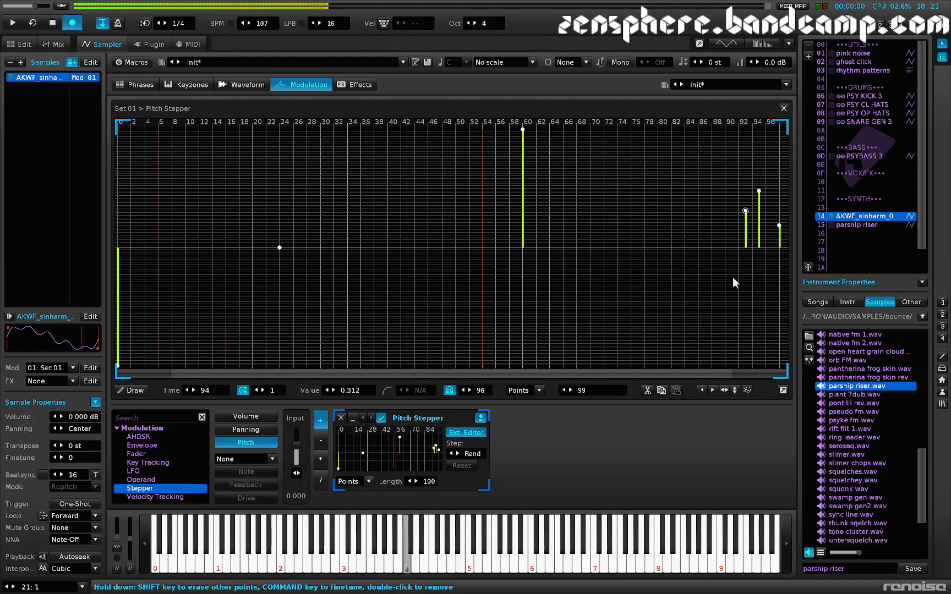
{"action": "key", "text": "z"}
{"action": "key", "text": "z"}
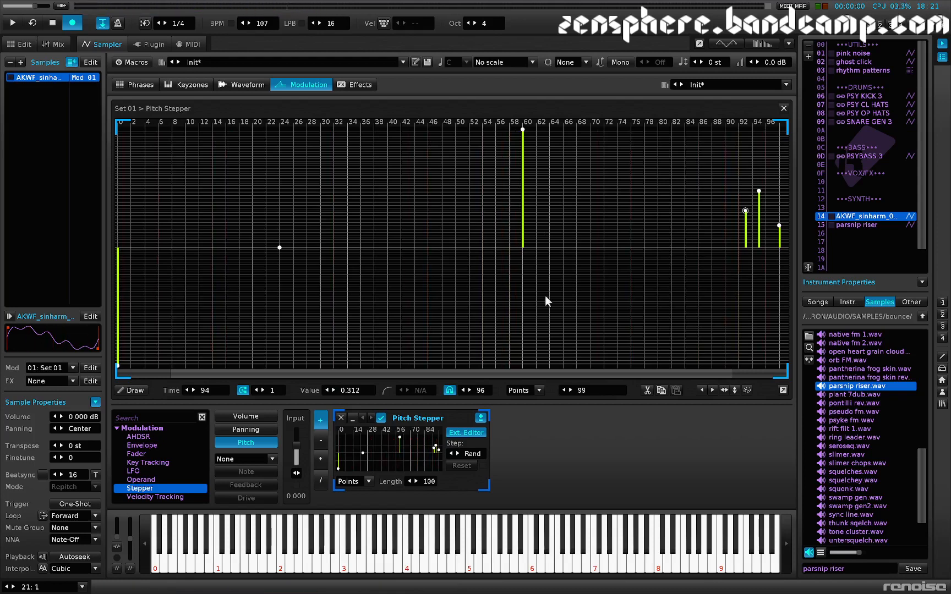
{"action": "key", "text": "z"}
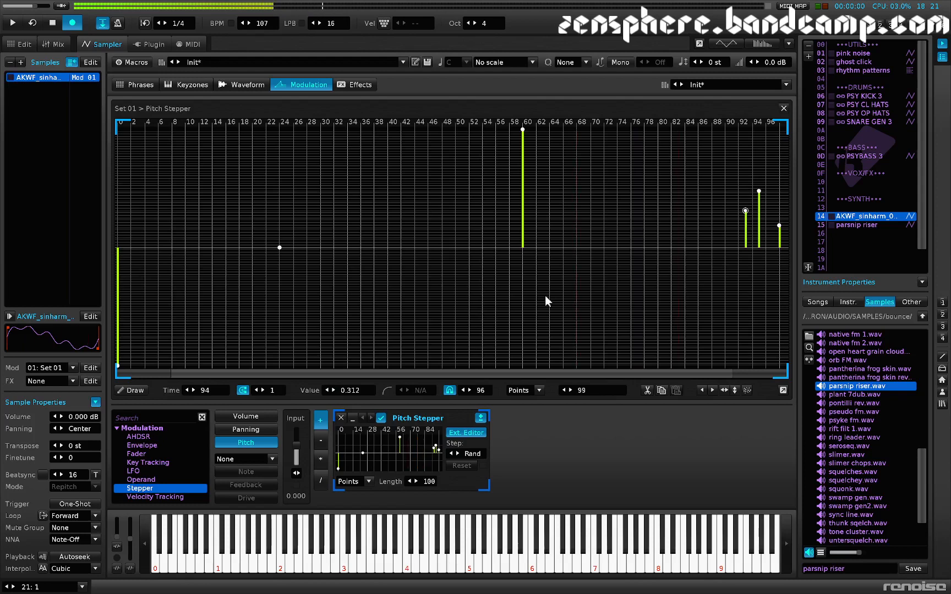
{"action": "key", "text": "z"}
{"action": "key", "text": "z"}
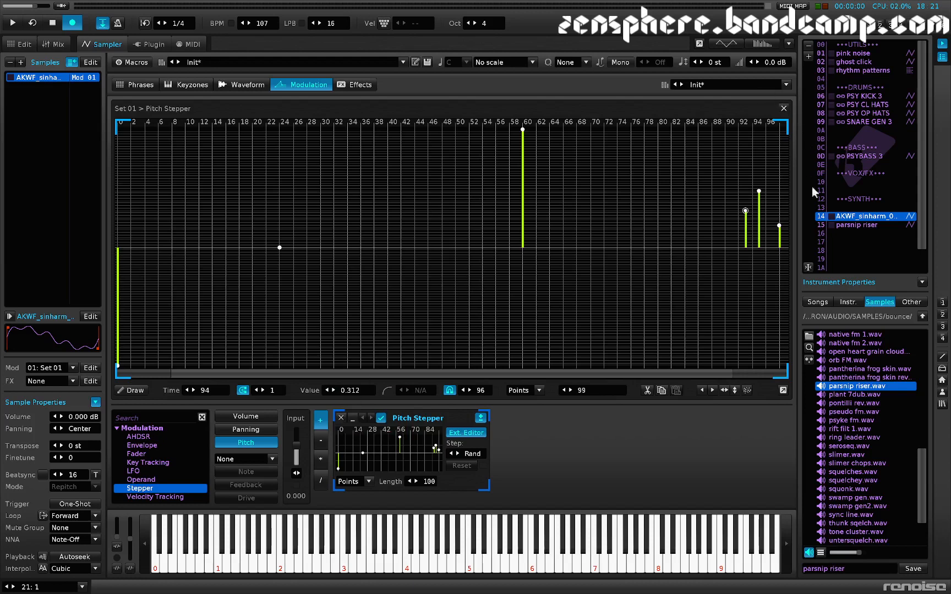
Step: Open the parsnip riser instrument's sample in the waveform editor and trim it to the range 2.12.0 to 21.12.0
{"action": "left_click", "coordinate": [859, 223]}
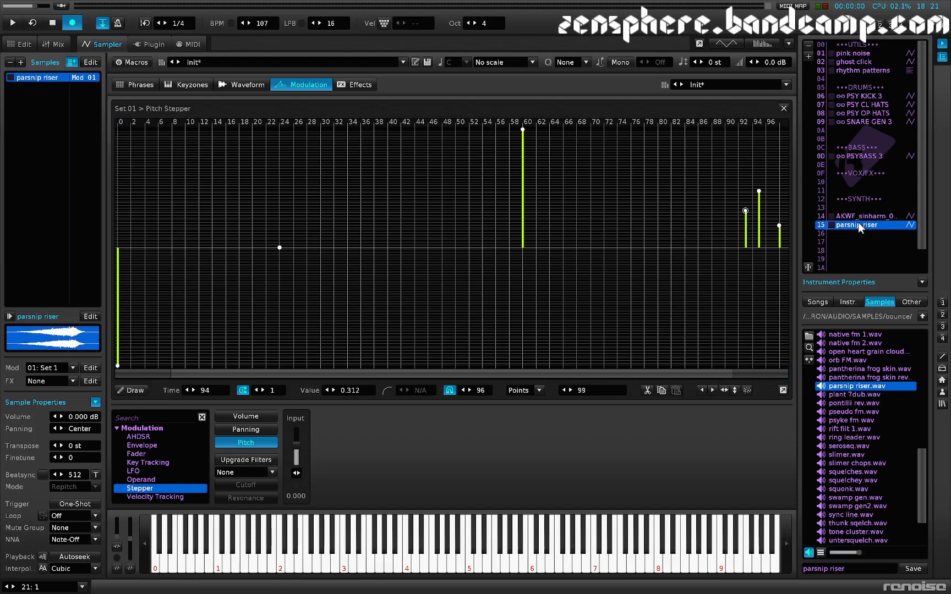
{"action": "left_click", "coordinate": [784, 108]}
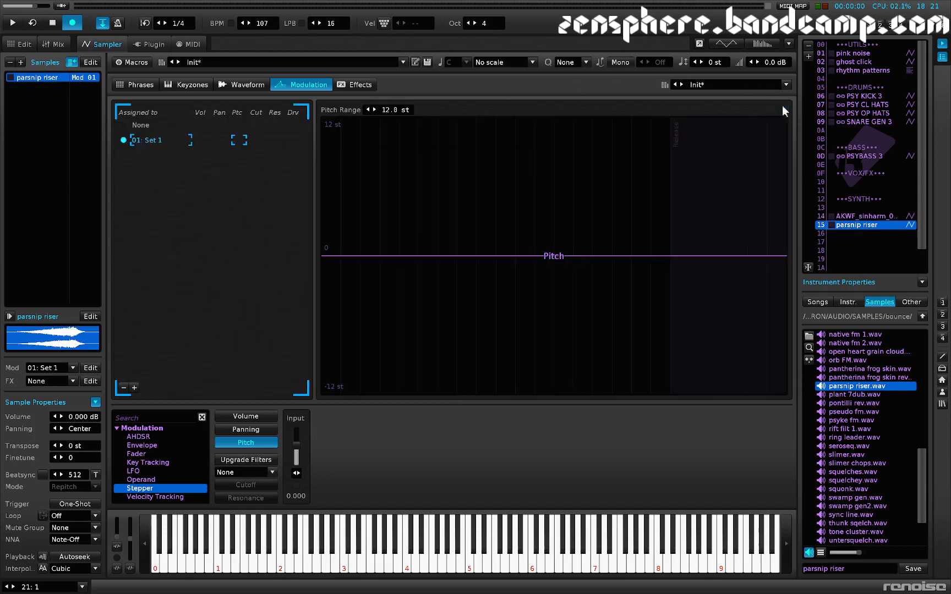
{"action": "left_click", "coordinate": [242, 85]}
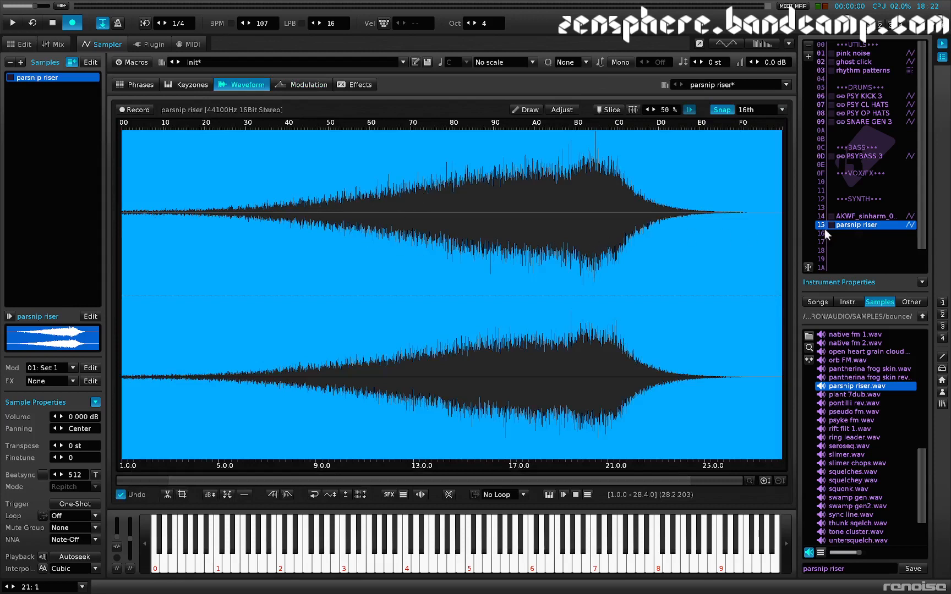
{"action": "key", "text": "z"}
{"action": "left_click_drag", "start_coordinate": [630, 224], "coordinate": [165, 240]}
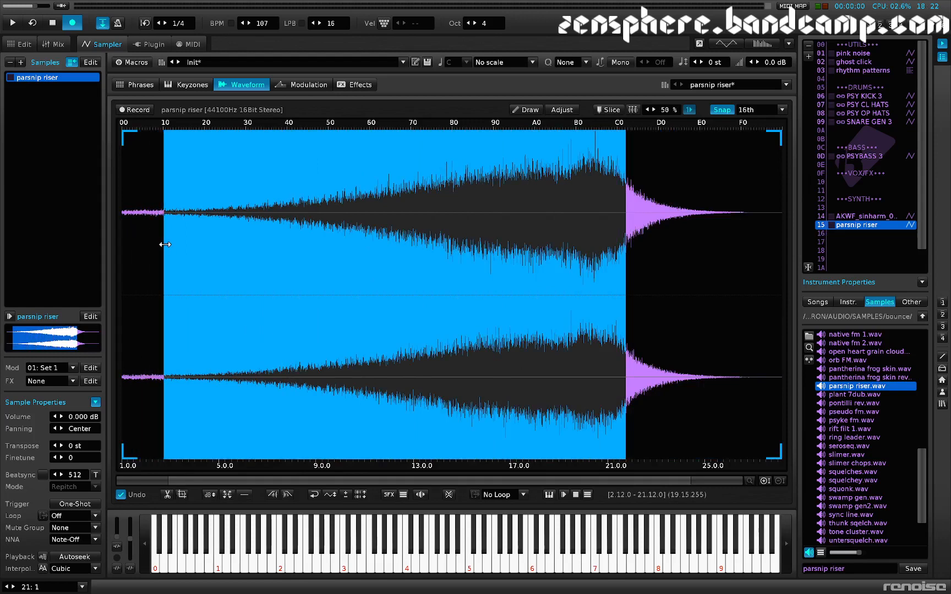
{"action": "key", "text": "ctrl+t"}
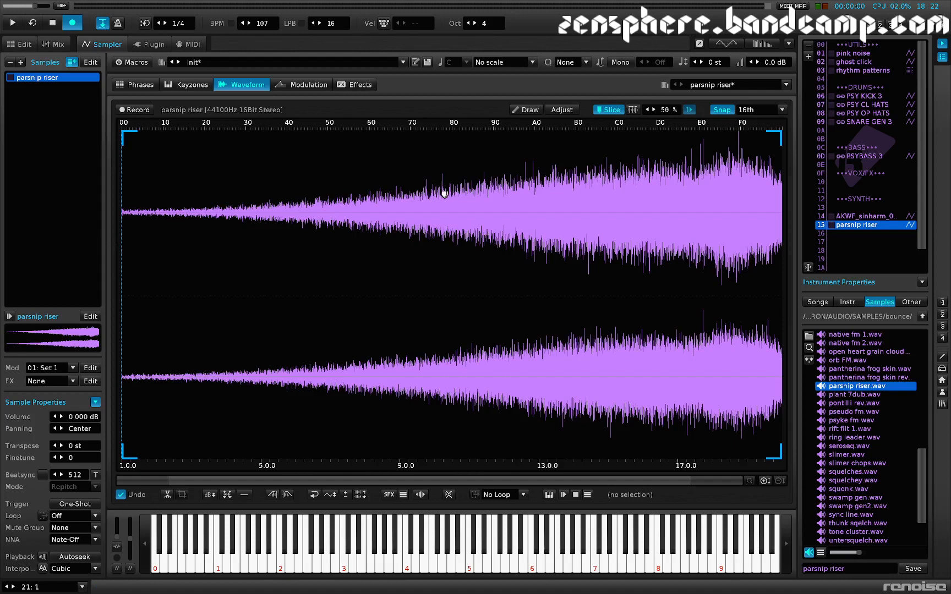
Step: Chop the trimmed parsnip riser sample into 16 slices
{"action": "right_click", "coordinate": [445, 194]}
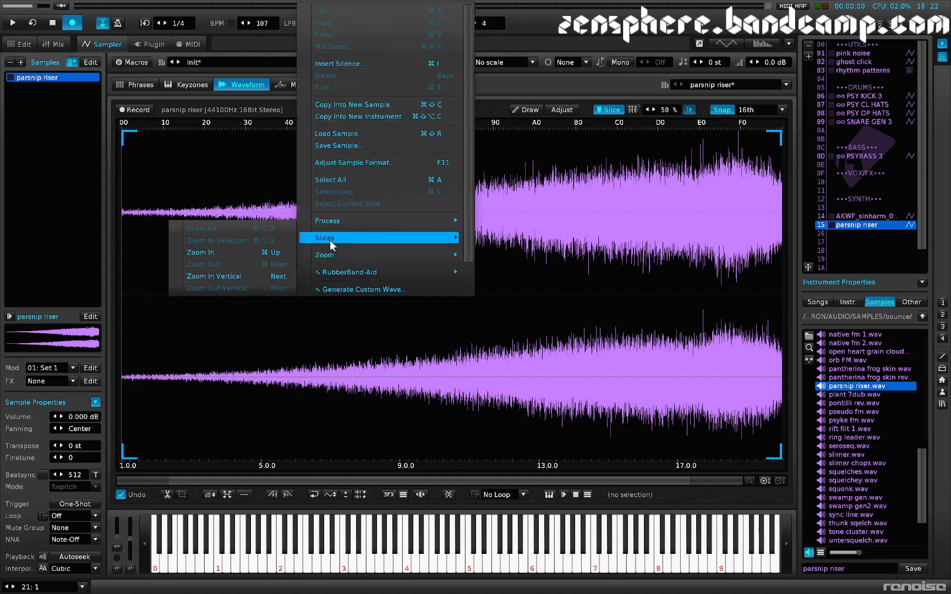
{"action": "mouse_move", "coordinate": [330, 240]}
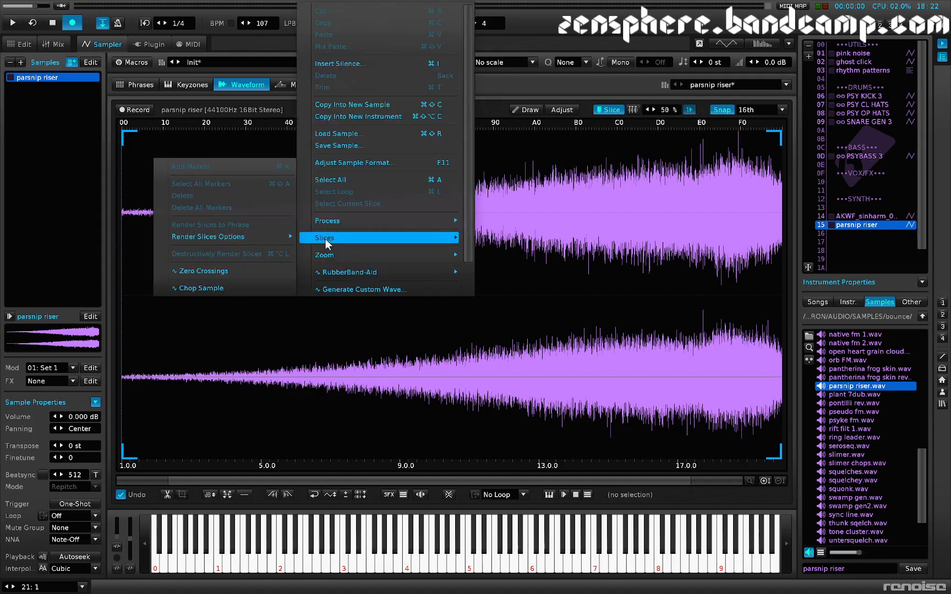
{"action": "left_click", "coordinate": [197, 286]}
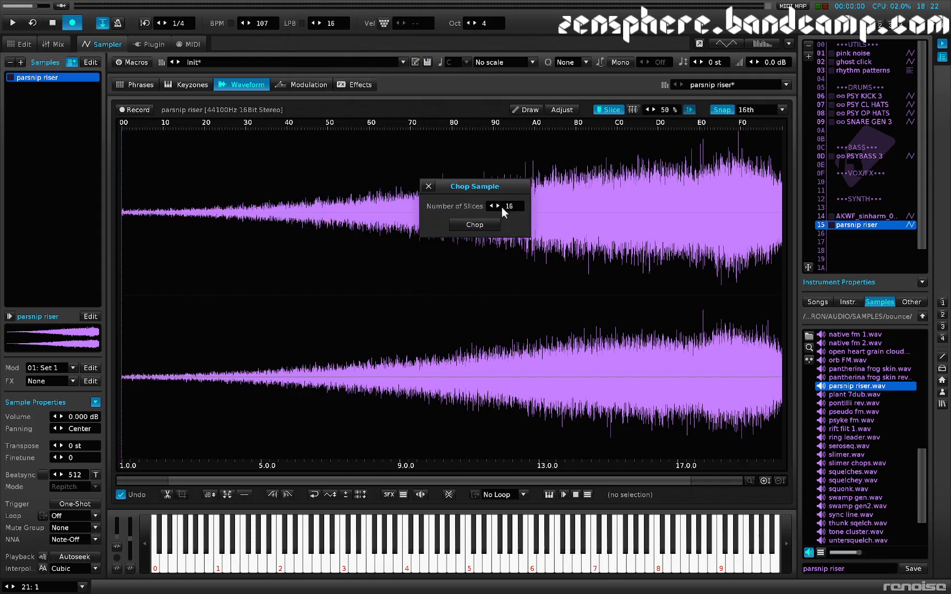
{"action": "left_click", "coordinate": [489, 226]}
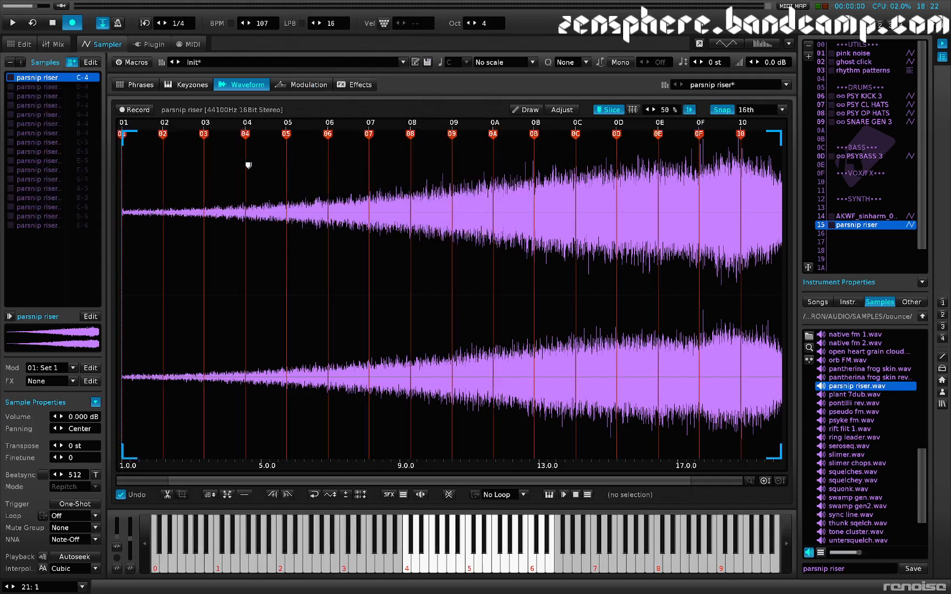
Step: Destructively render the slices into separate samples and delete the original full-length parsnip riser sample
{"action": "right_click", "coordinate": [50, 88]}
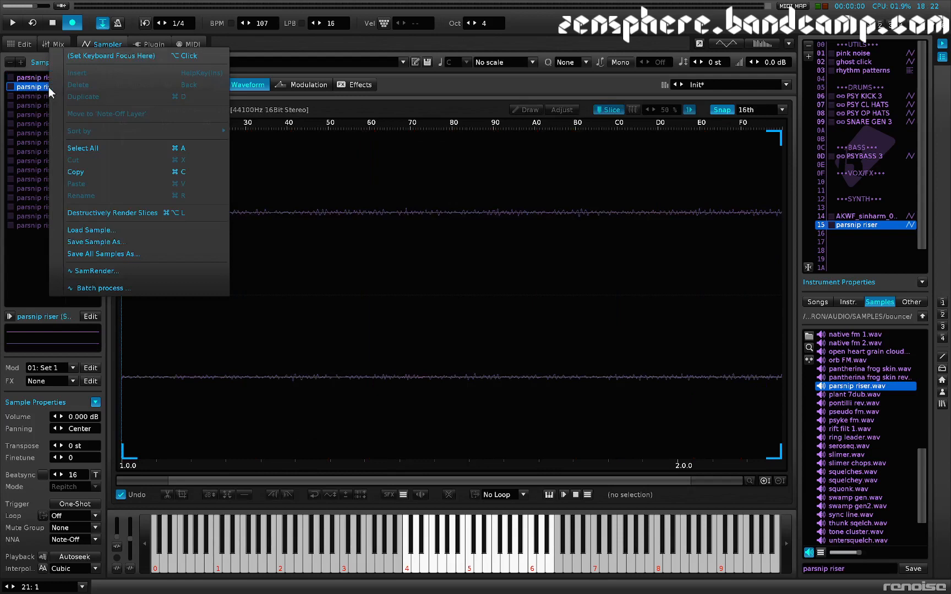
{"action": "left_click", "coordinate": [92, 212]}
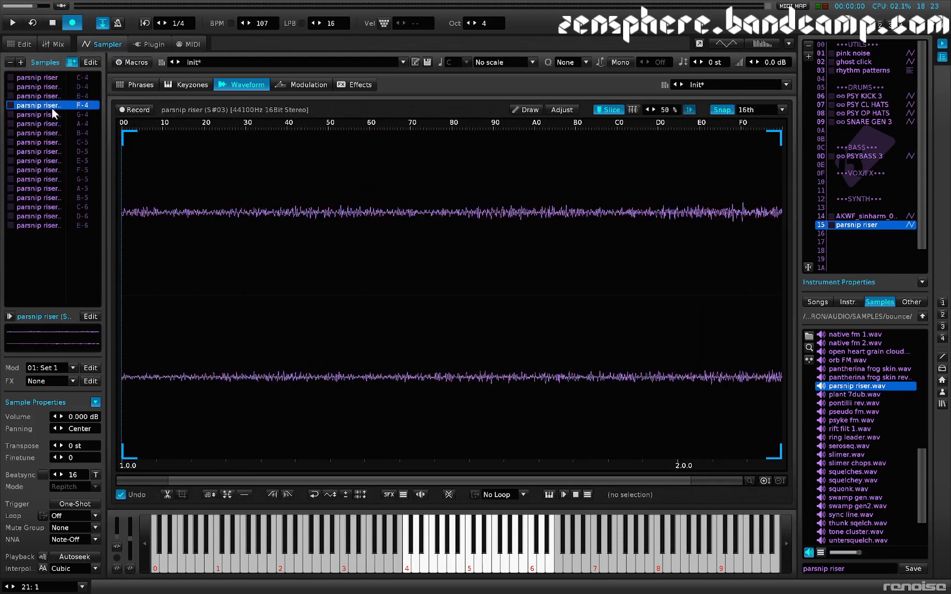
{"action": "scroll", "coordinate": [53, 114], "scroll_direction": "down", "scroll_amount": 2}
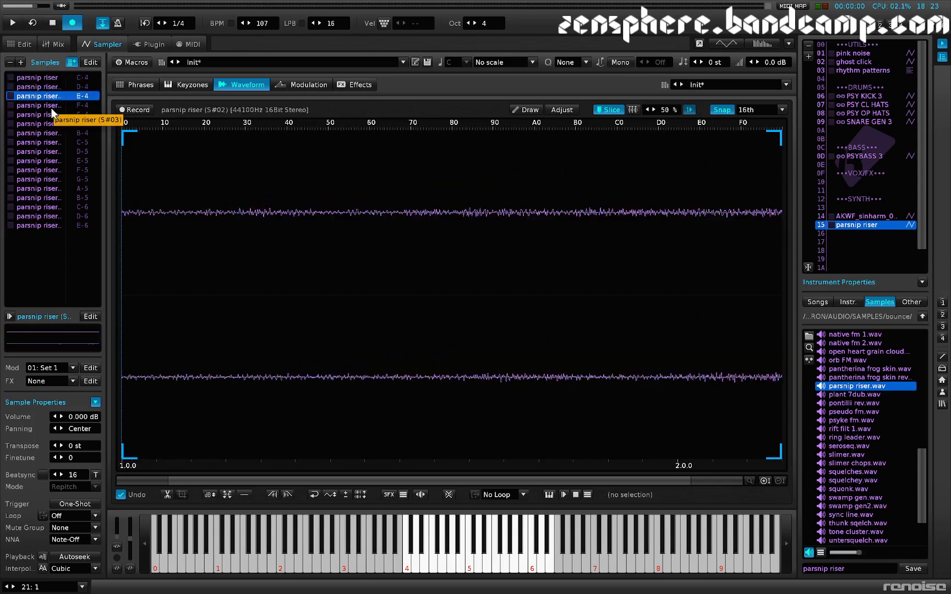
{"action": "scroll", "coordinate": [52, 113], "scroll_direction": "up", "scroll_amount": 1}
{"action": "scroll", "coordinate": [53, 114], "scroll_direction": "up", "scroll_amount": 1}
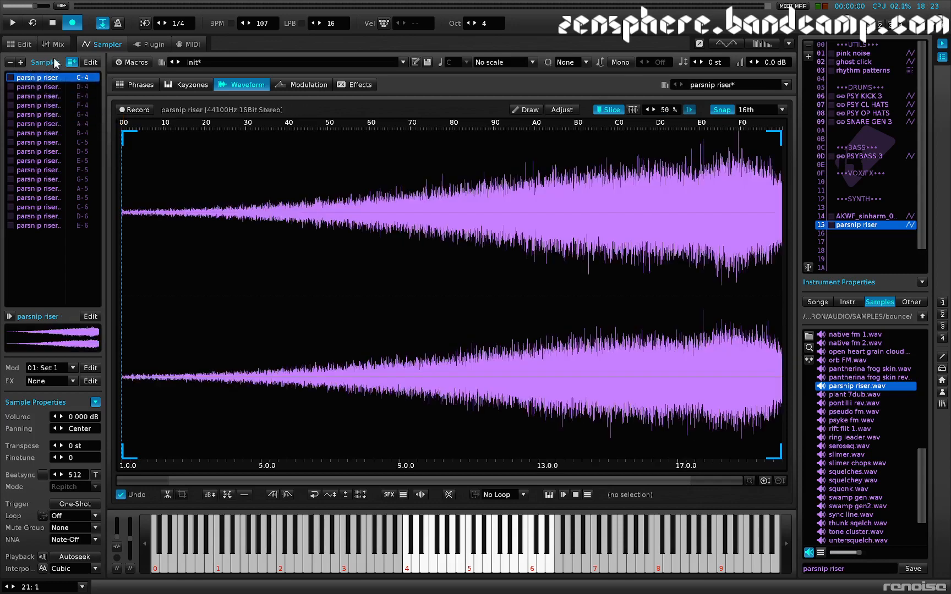
{"action": "left_click", "coordinate": [10, 62]}
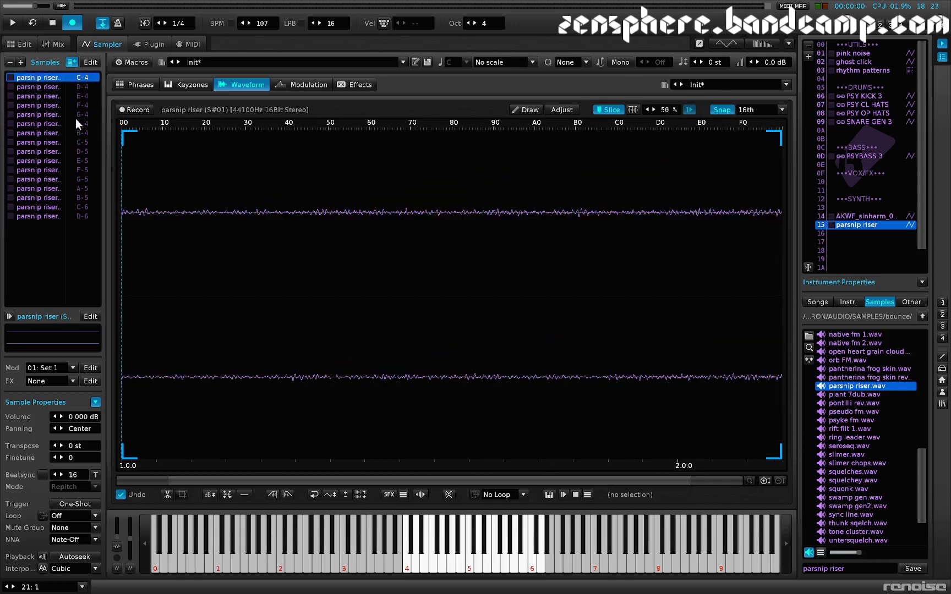
Step: Maximize the volume of the first three slice samples one at a time
{"action": "scroll", "coordinate": [47, 91], "scroll_direction": "down", "scroll_amount": 13}
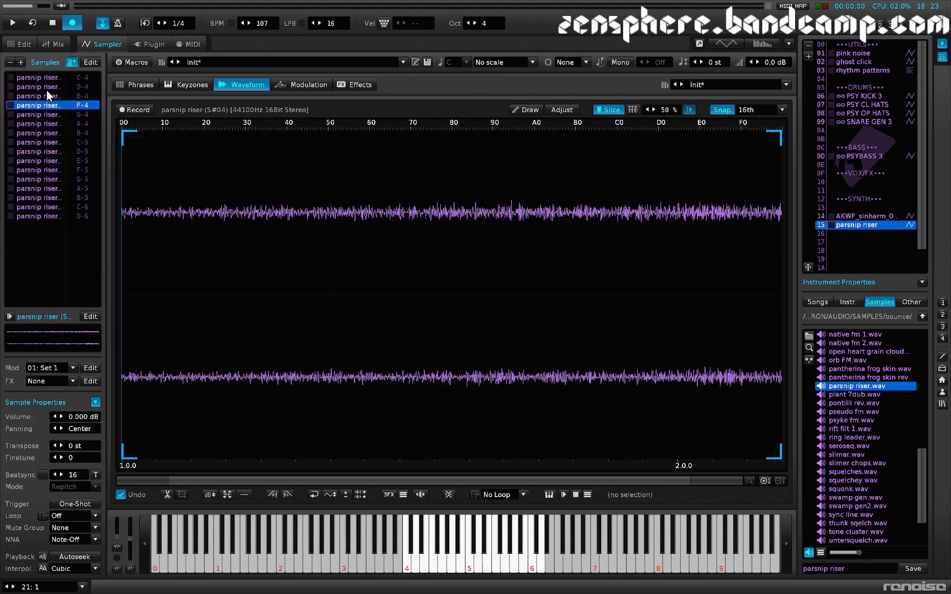
{"action": "scroll", "coordinate": [46, 90], "scroll_direction": "up", "scroll_amount": 13}
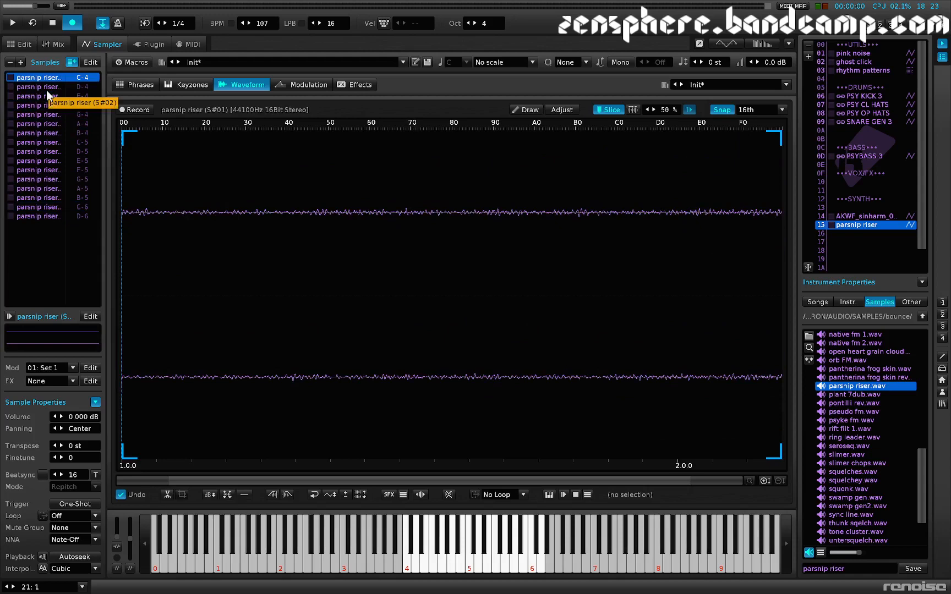
{"action": "key", "text": "ctrl+m"}
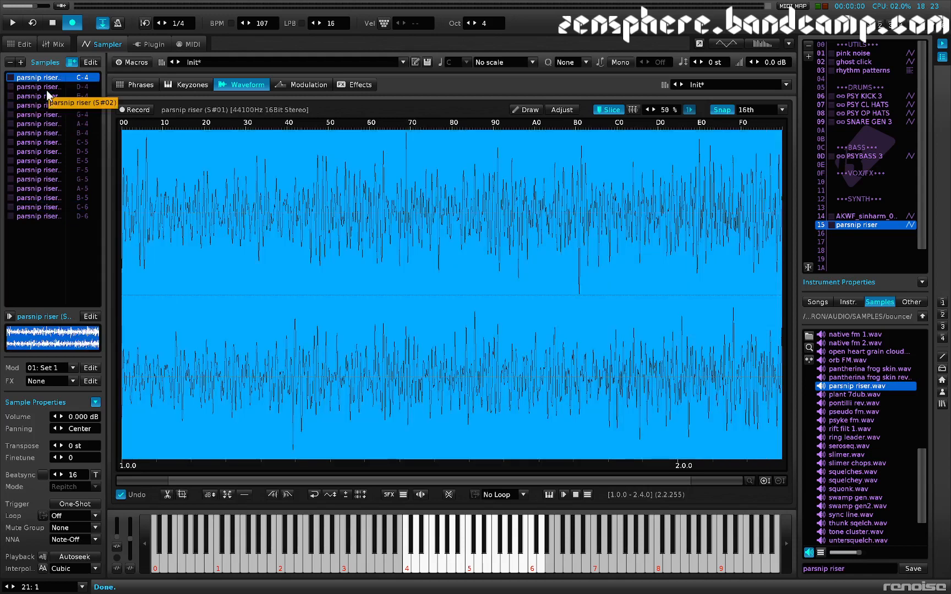
{"action": "scroll", "coordinate": [47, 91], "scroll_direction": "down", "scroll_amount": 1}
{"action": "key", "text": "ctrl+m"}
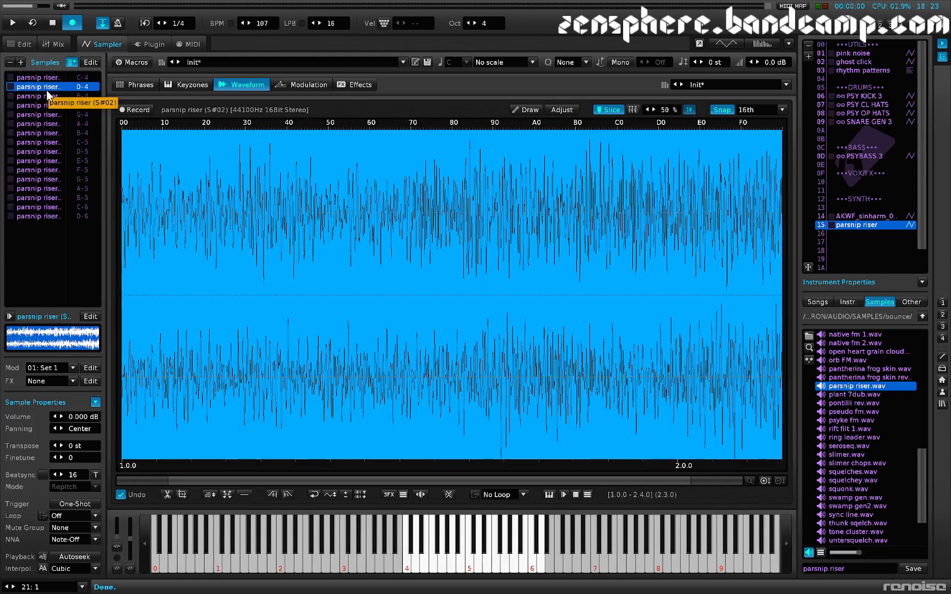
{"action": "scroll", "coordinate": [47, 91], "scroll_direction": "down", "scroll_amount": 1}
{"action": "key", "text": "ctrl+m"}
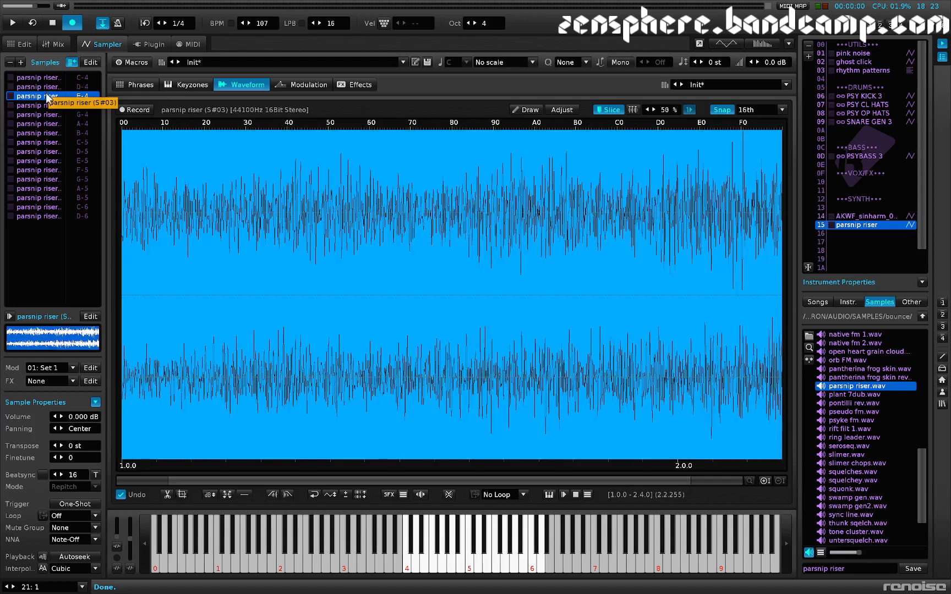
Step: Batch process all slice samples with the SoX: Normalize preset and close the processing dialog
{"action": "right_click", "coordinate": [48, 95]}
{"action": "left_click", "coordinate": [89, 288]}
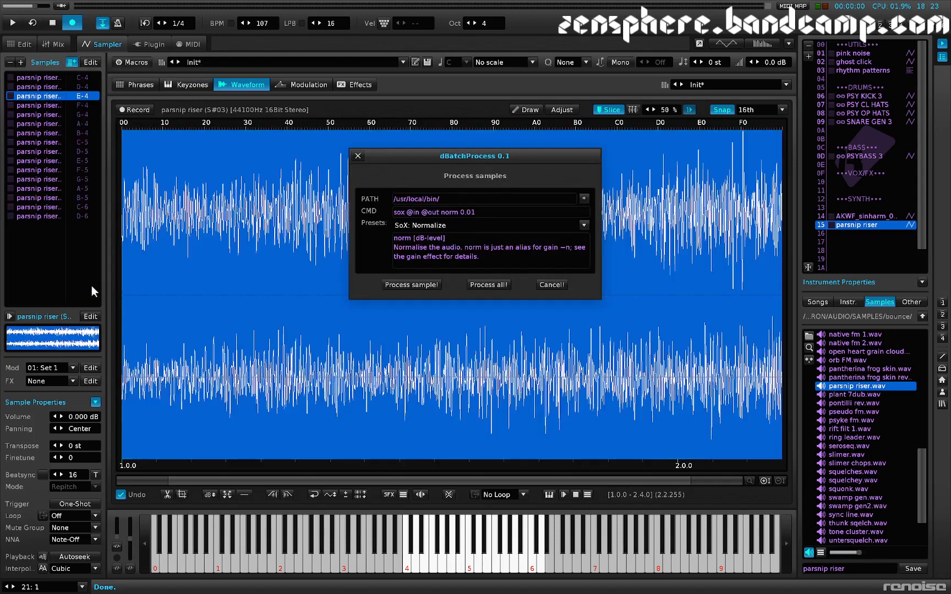
{"action": "left_click", "coordinate": [507, 285]}
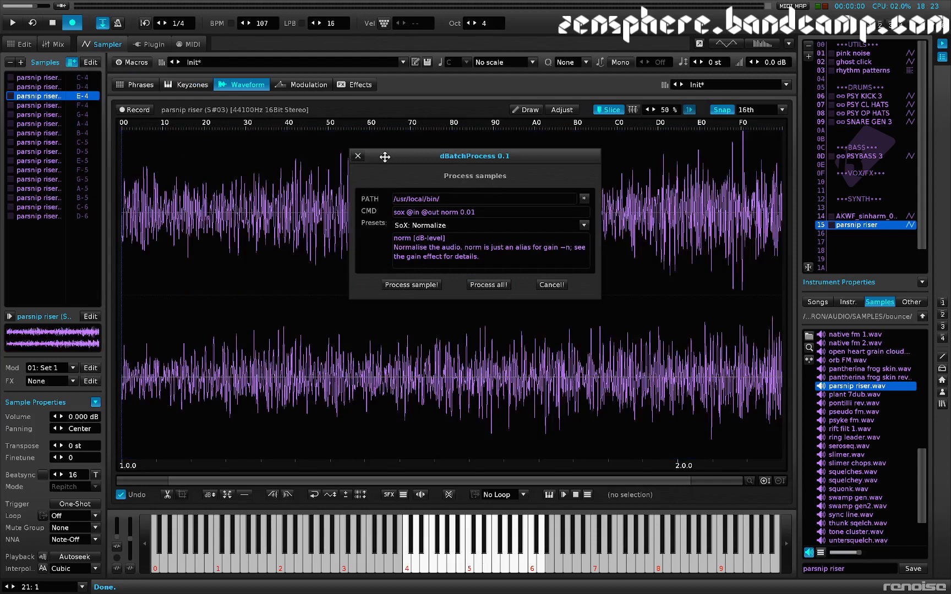
{"action": "left_click", "coordinate": [357, 156]}
Step: Browse the normalized slice samples in the list and audition them to compare their sound and level
{"action": "scroll", "coordinate": [59, 158], "scroll_direction": "down", "scroll_amount": 11}
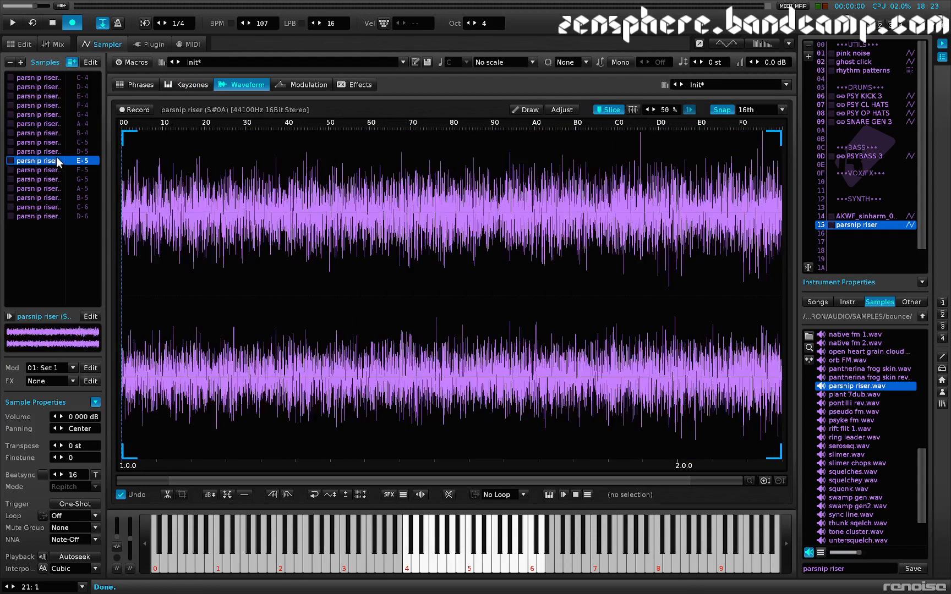
{"action": "scroll", "coordinate": [56, 158], "scroll_direction": "up", "scroll_amount": 13}
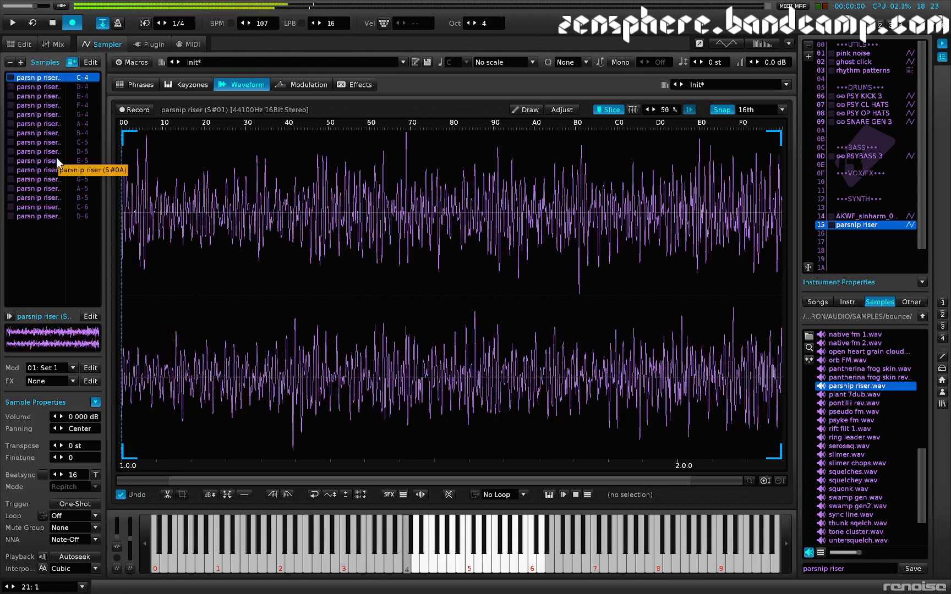
{"action": "scroll", "coordinate": [60, 161], "scroll_direction": "down", "scroll_amount": 1}
{"action": "scroll", "coordinate": [59, 160], "scroll_direction": "down", "scroll_amount": 1}
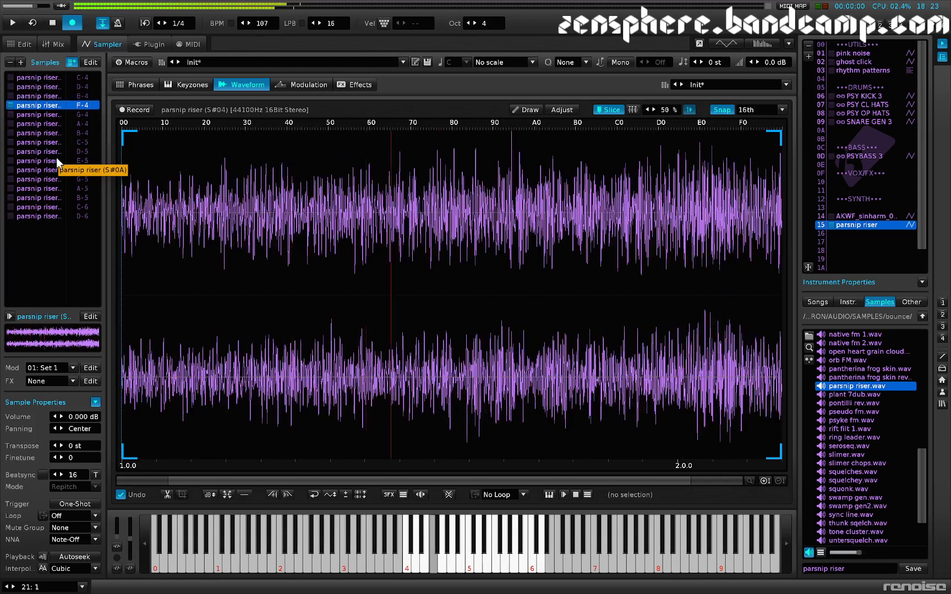
{"action": "scroll", "coordinate": [59, 160], "scroll_direction": "down", "scroll_amount": 1}
{"action": "scroll", "coordinate": [60, 161], "scroll_direction": "down", "scroll_amount": 4}
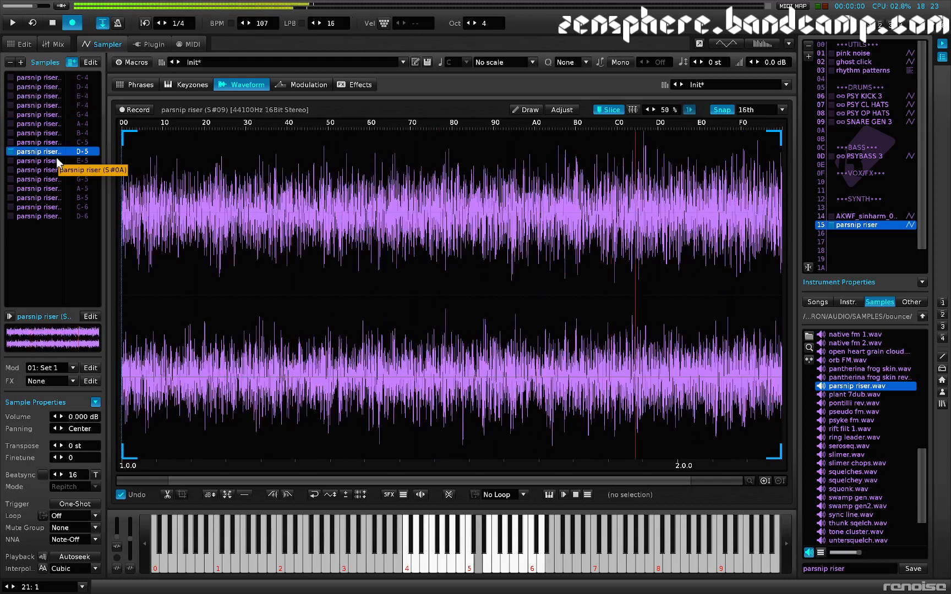
Step: Layer all the parsnip riser slice samples across the full keyboard range and set their overlap mode to Random
{"action": "scroll", "coordinate": [60, 160], "scroll_direction": "down", "scroll_amount": 5}
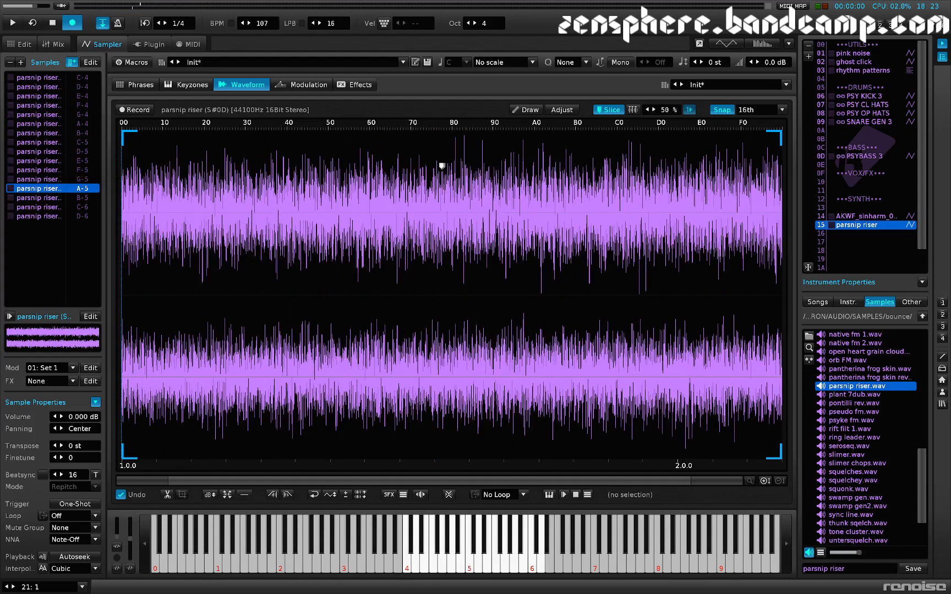
{"action": "left_click", "coordinate": [194, 86]}
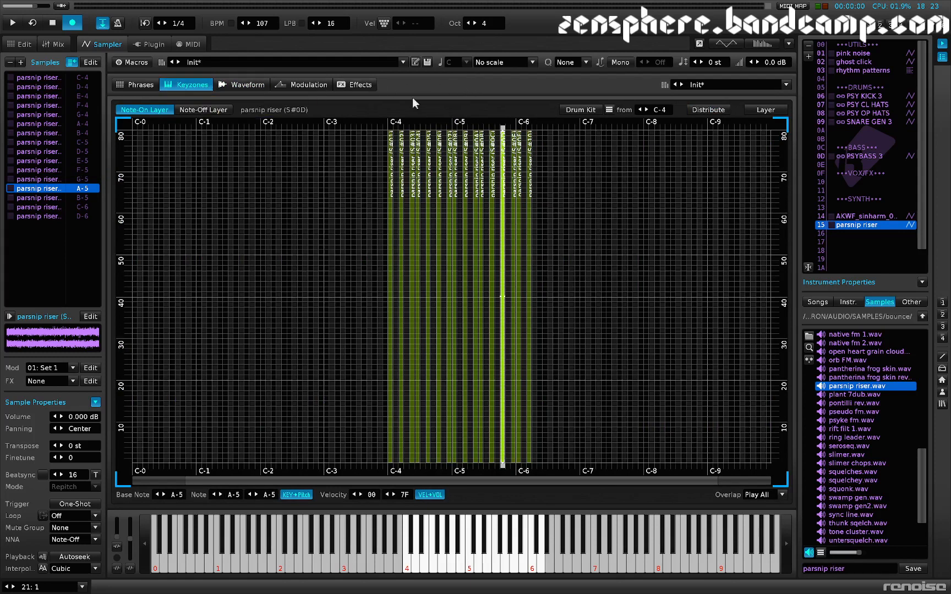
{"action": "left_click", "coordinate": [765, 110]}
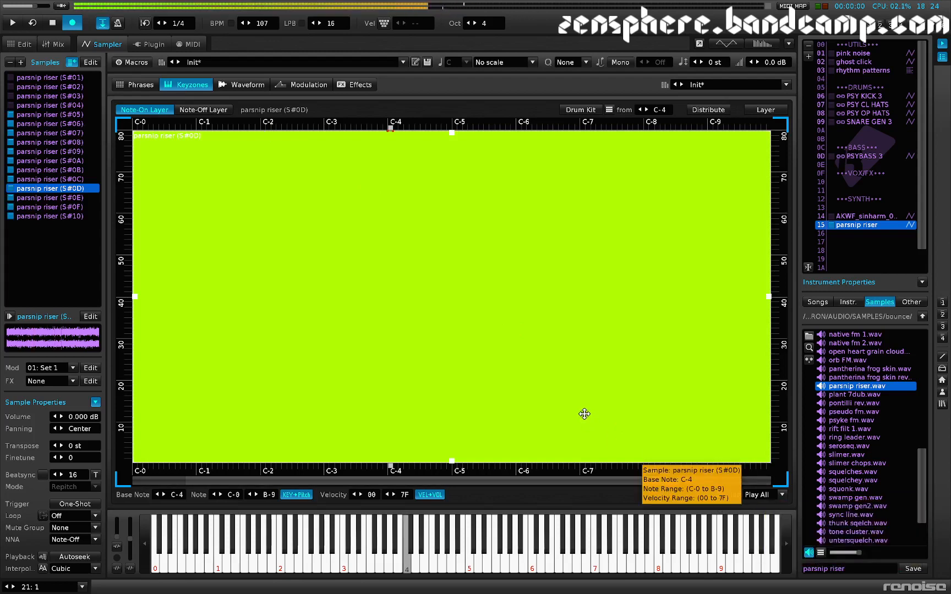
{"action": "left_click", "coordinate": [758, 495]}
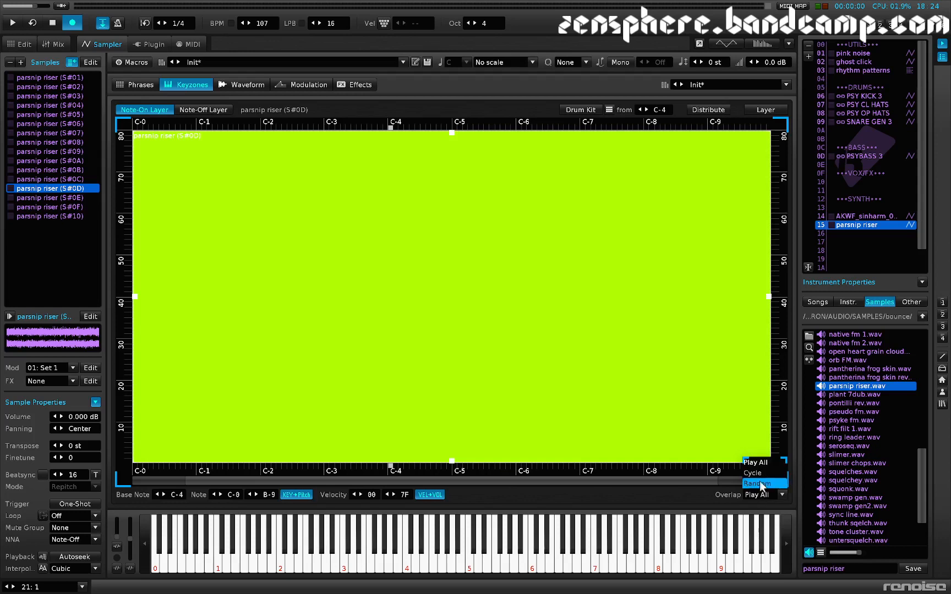
{"action": "left_click", "coordinate": [758, 484]}
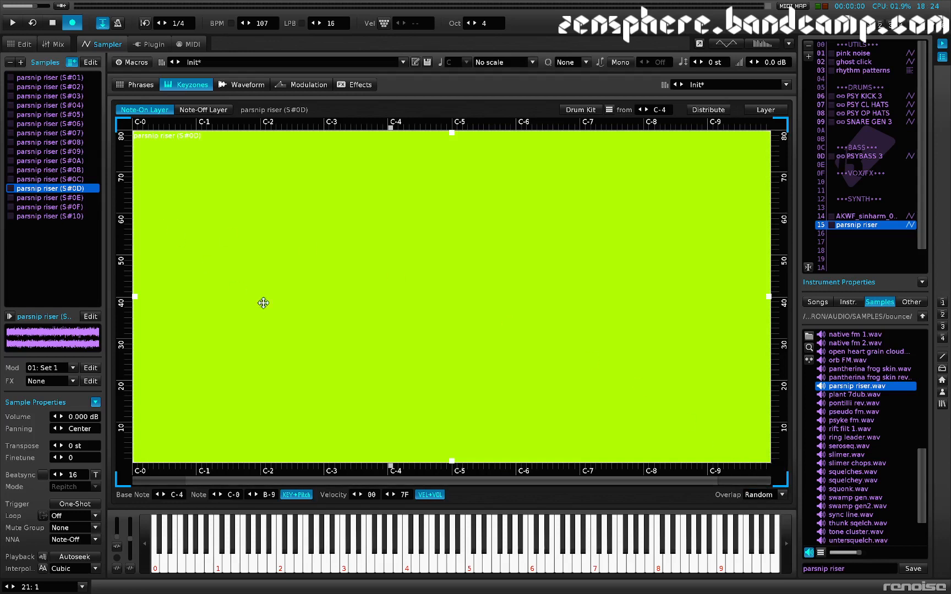
{"action": "left_click", "coordinate": [758, 493]}
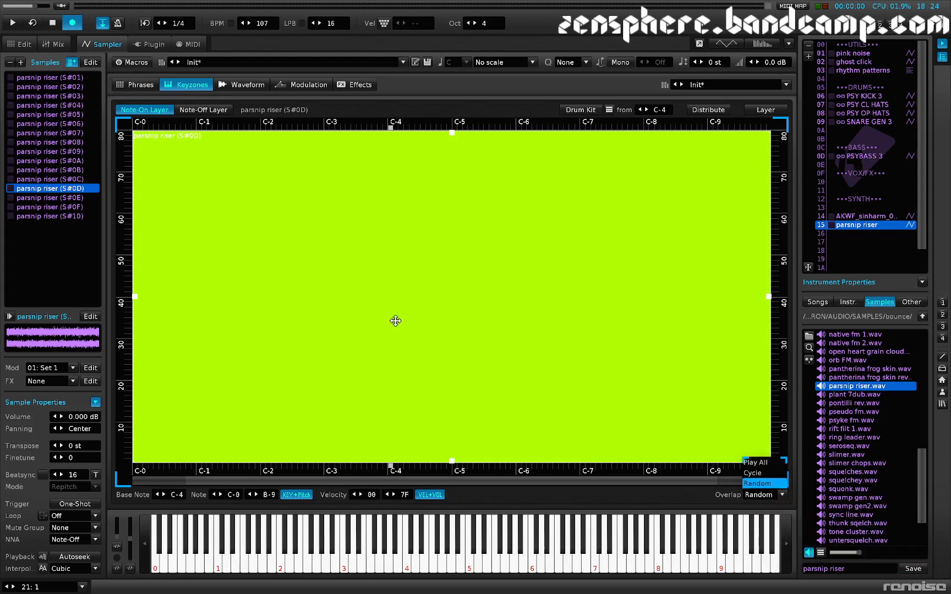
{"action": "left_click", "coordinate": [294, 223]}
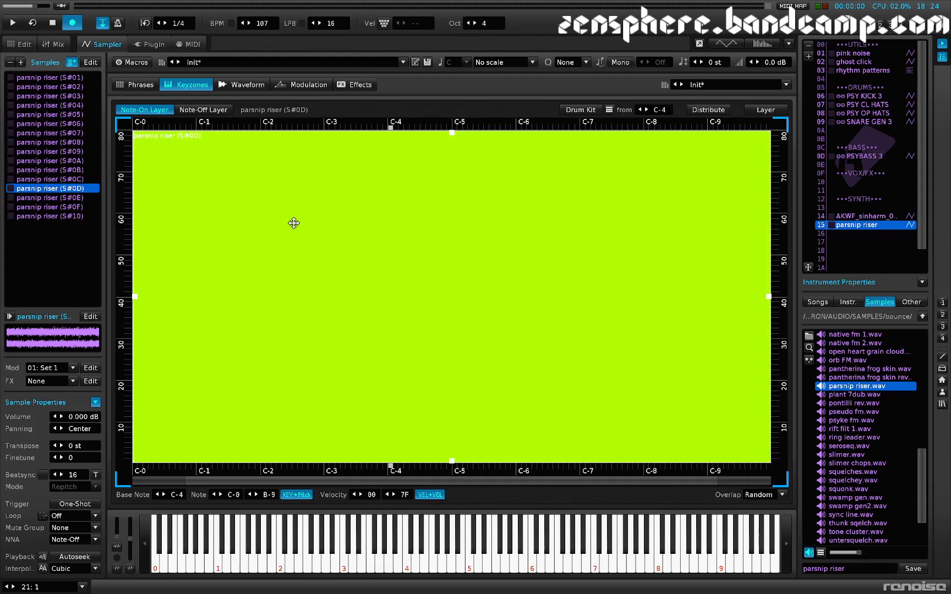
Step: Play C-4 repeatedly to audition the random selection among the layered samples
{"action": "key", "text": "z"}
{"action": "key", "text": "z"}
{"action": "key", "text": "z"}
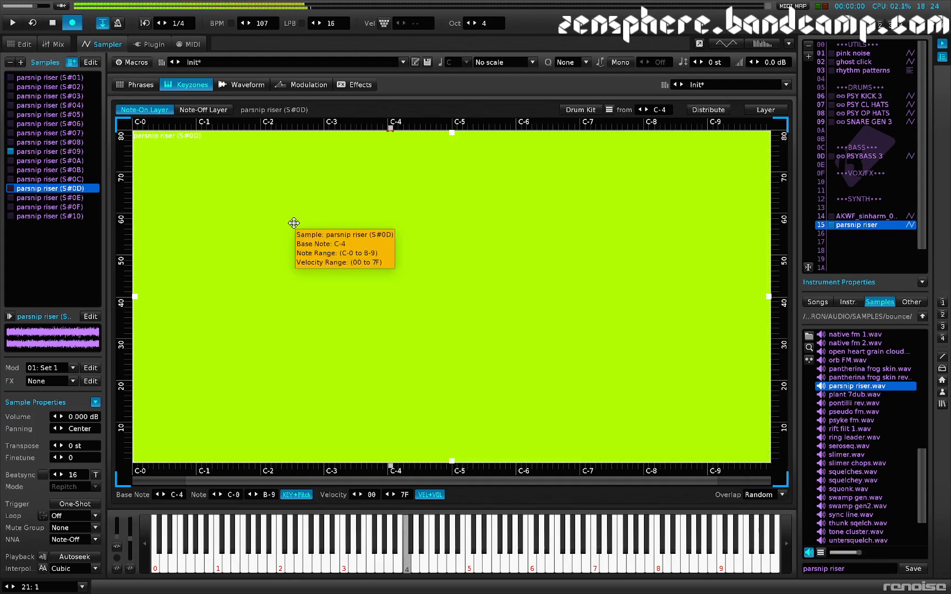
{"action": "key", "text": "z"}
{"action": "key", "text": "z"}
{"action": "key", "text": "z"}
{"action": "key", "text": "z"}
{"action": "key", "text": "z"}
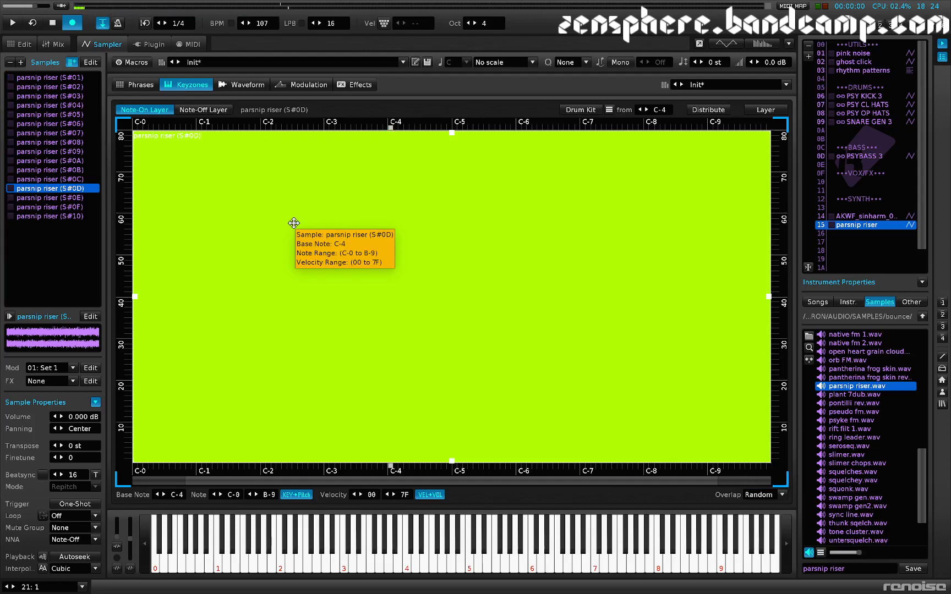
Step: Create a phrase for the parsnip riser instrument and enter C-4 notes every four lines from 00 to 1C
{"action": "left_click", "coordinate": [141, 85]}
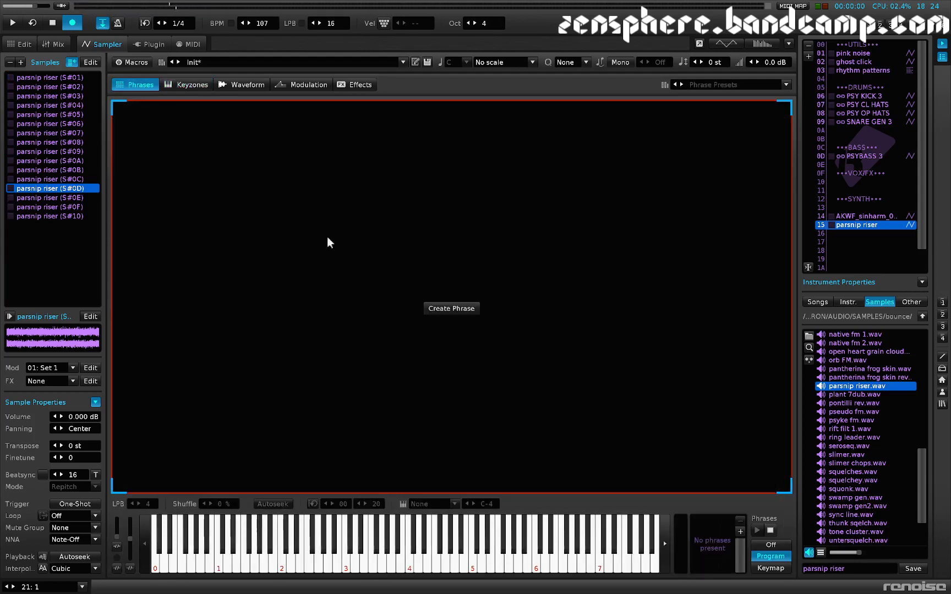
{"action": "left_click", "coordinate": [449, 310]}
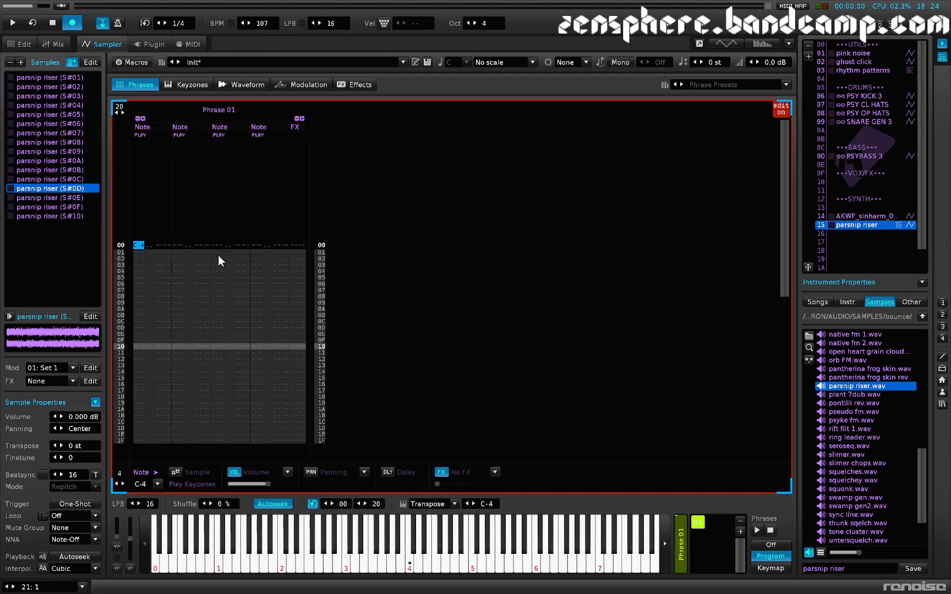
{"action": "key", "text": "z"}
{"action": "key", "text": "z"}
{"action": "key", "text": "z"}
{"action": "key", "text": "z"}
{"action": "key", "text": "z"}
{"action": "key", "text": "z"}
{"action": "key", "text": "z"}
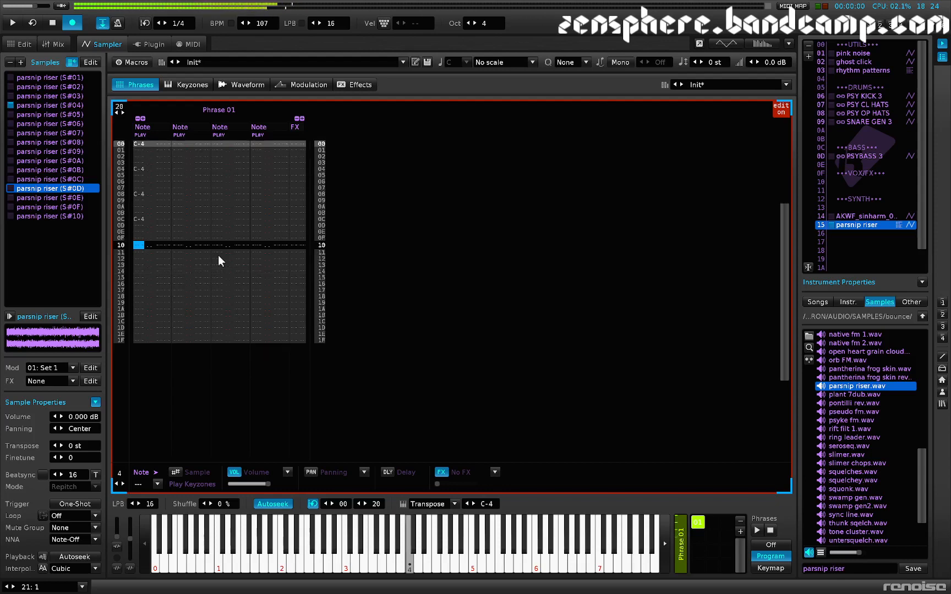
Step: Add a volume AHDSR with 4.6 ms attack, 247 ms decay, 0.004 sustain and 0.0 ms release, and audition it
{"action": "key", "text": "z"}
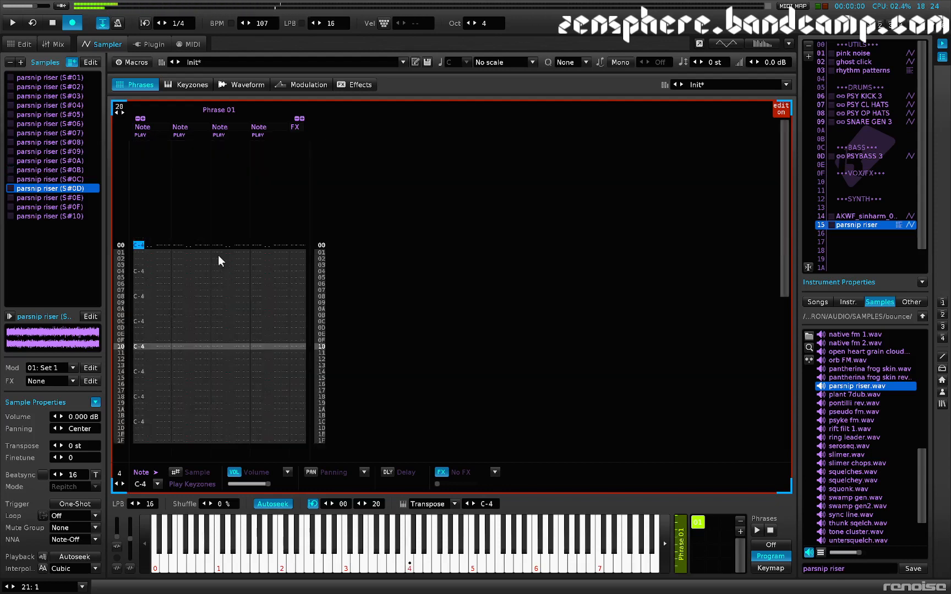
{"action": "left_click", "coordinate": [247, 84]}
{"action": "key", "text": "z"}
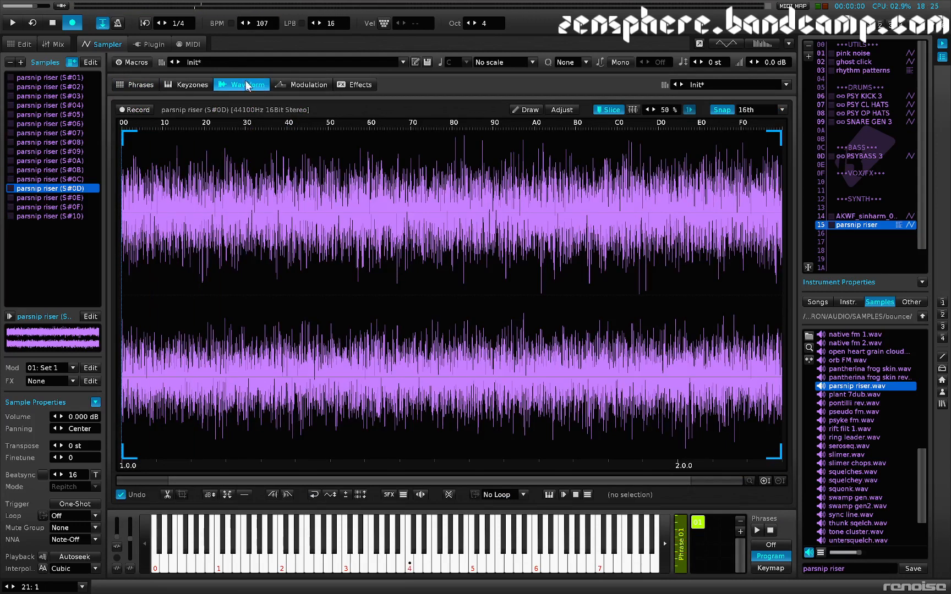
{"action": "left_click", "coordinate": [313, 81]}
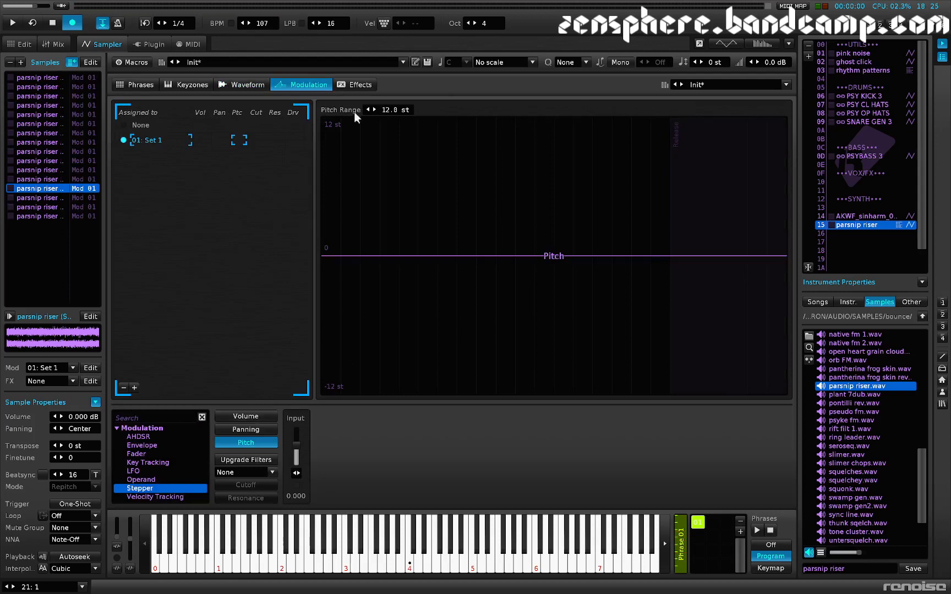
{"action": "left_click", "coordinate": [255, 419]}
{"action": "double_click", "coordinate": [148, 438]}
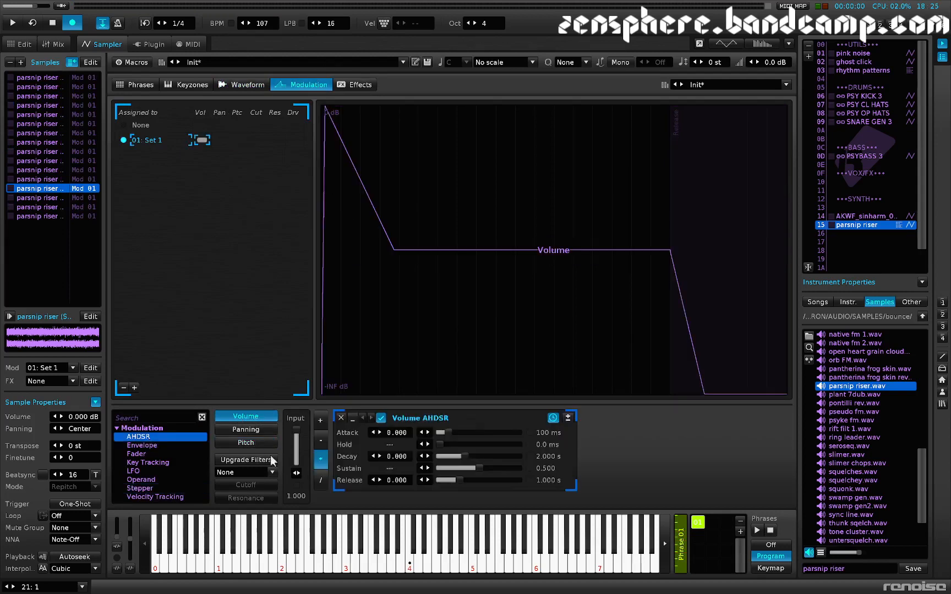
{"action": "left_click_drag", "start_coordinate": [446, 433], "coordinate": [453, 457]}
{"action": "key", "text": "z"}
{"action": "key", "text": "z"}
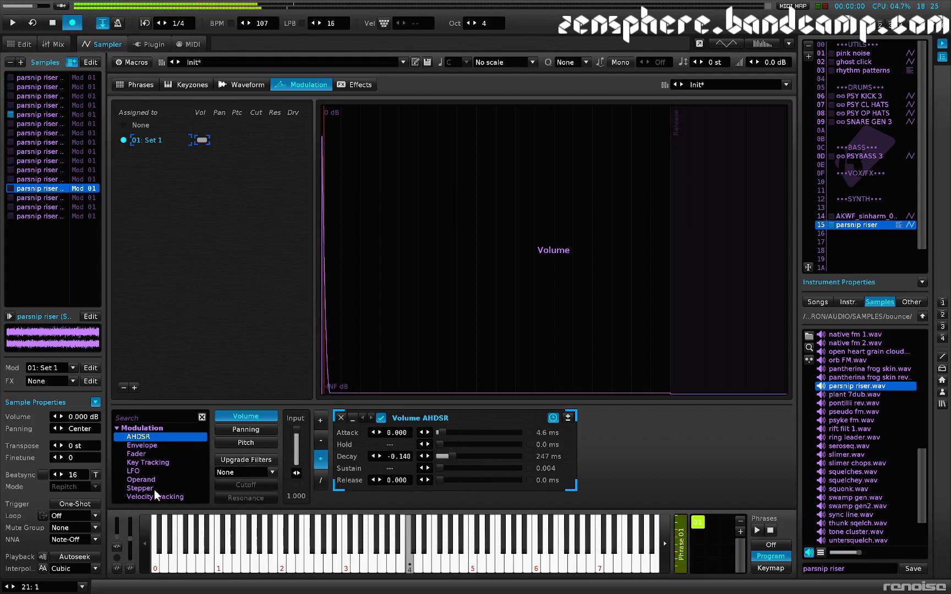
Step: Add a volume Stepper after the AHDSR, set its step to Rand, raise the lower points to varied high levels and audition it
{"action": "left_click_drag", "start_coordinate": [154, 490], "coordinate": [612, 483]}
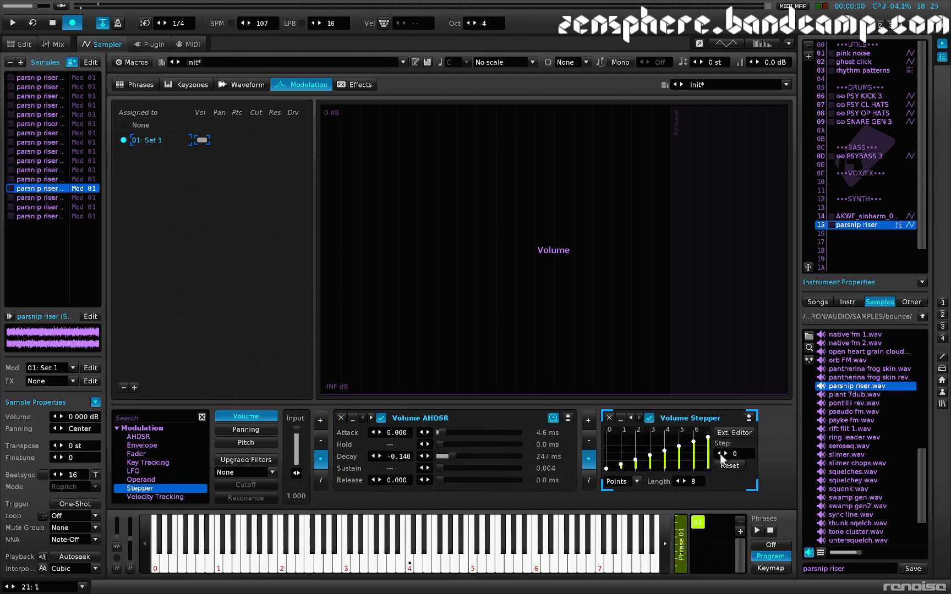
{"action": "left_click", "coordinate": [719, 455]}
{"action": "left_click_drag", "start_coordinate": [608, 446], "coordinate": [608, 439]}
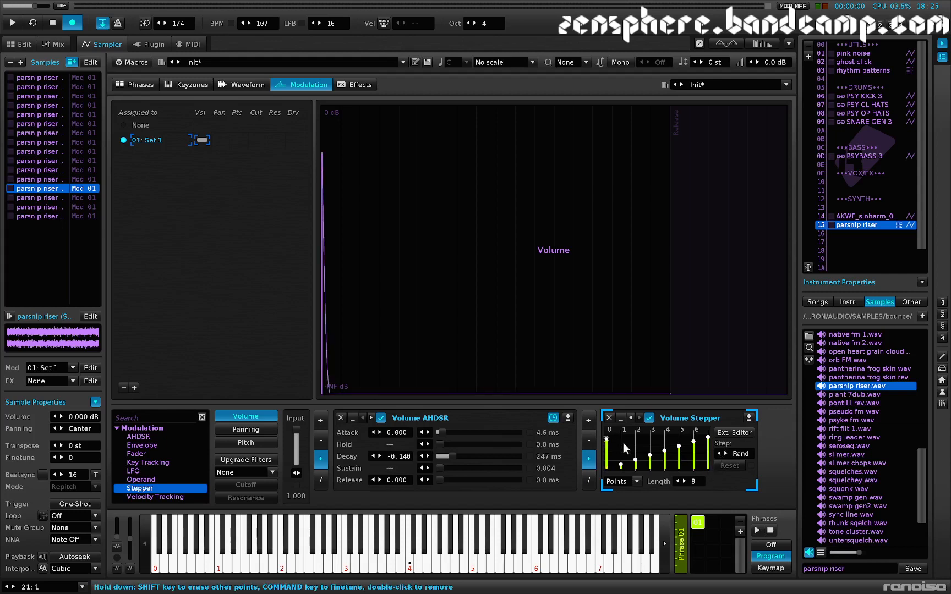
{"action": "left_click", "coordinate": [621, 442]}
{"action": "left_click", "coordinate": [648, 446]}
{"action": "left_click", "coordinate": [636, 446]}
{"action": "key", "text": "z"}
{"action": "key", "text": "z"}
{"action": "key", "text": "z"}
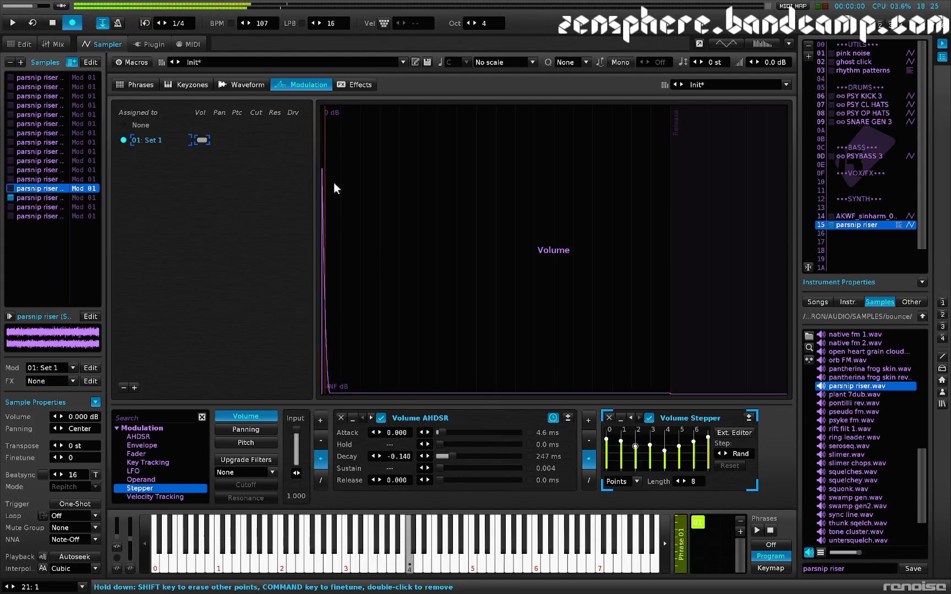
Step: Add a panning LFO in random mode with frequency 0.00195 Hz and amplitude 0.840
{"action": "left_click", "coordinate": [244, 430]}
{"action": "double_click", "coordinate": [142, 472]}
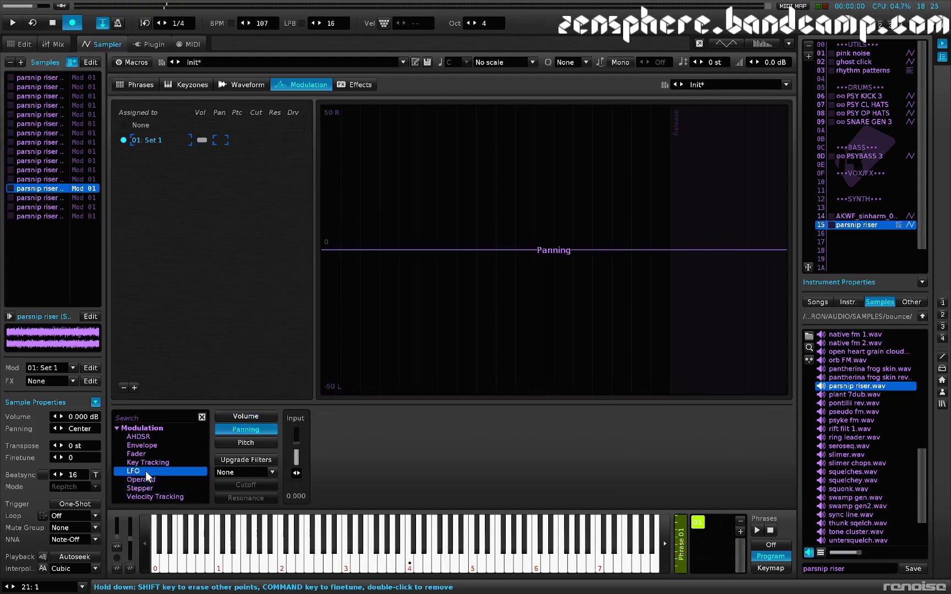
{"action": "left_click", "coordinate": [479, 433]}
{"action": "left_click_drag", "start_coordinate": [428, 444], "coordinate": [465, 457]}
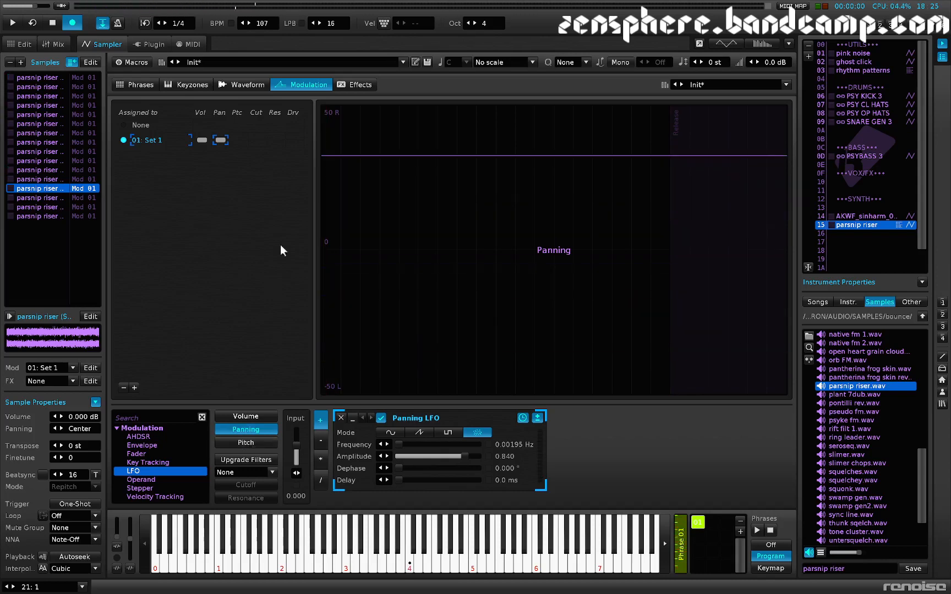
Step: Review the instrument's keyzones, waveform and modulation, and audition it on C-6 and in octave 3
{"action": "left_click", "coordinate": [200, 87]}
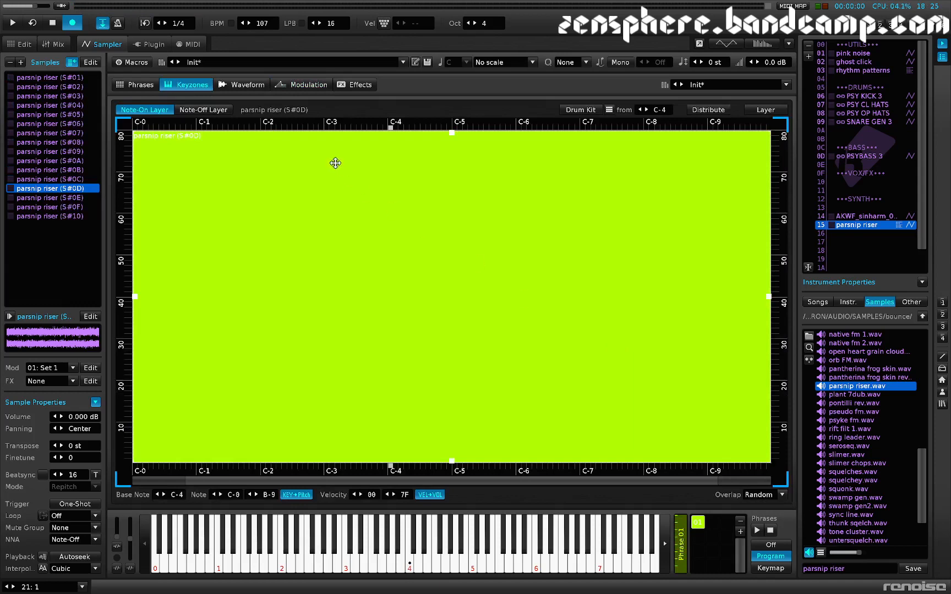
{"action": "left_click", "coordinate": [248, 84]}
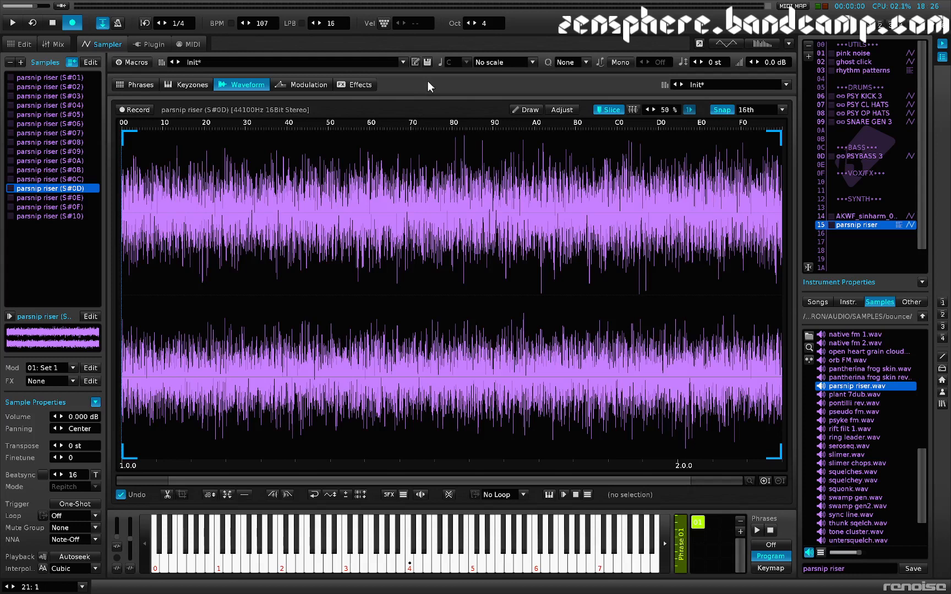
{"action": "key", "text": "q"}
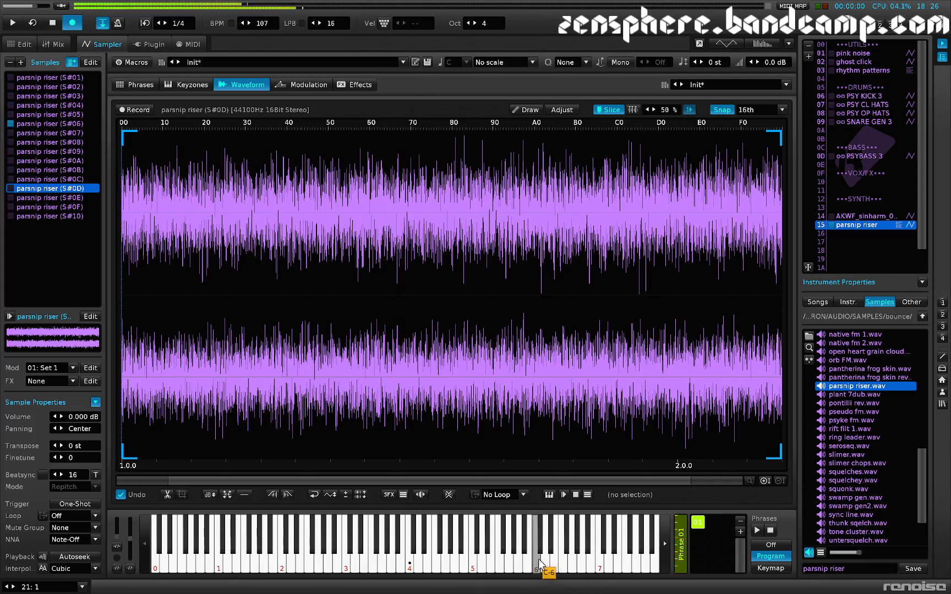
{"action": "key", "text": "z"}
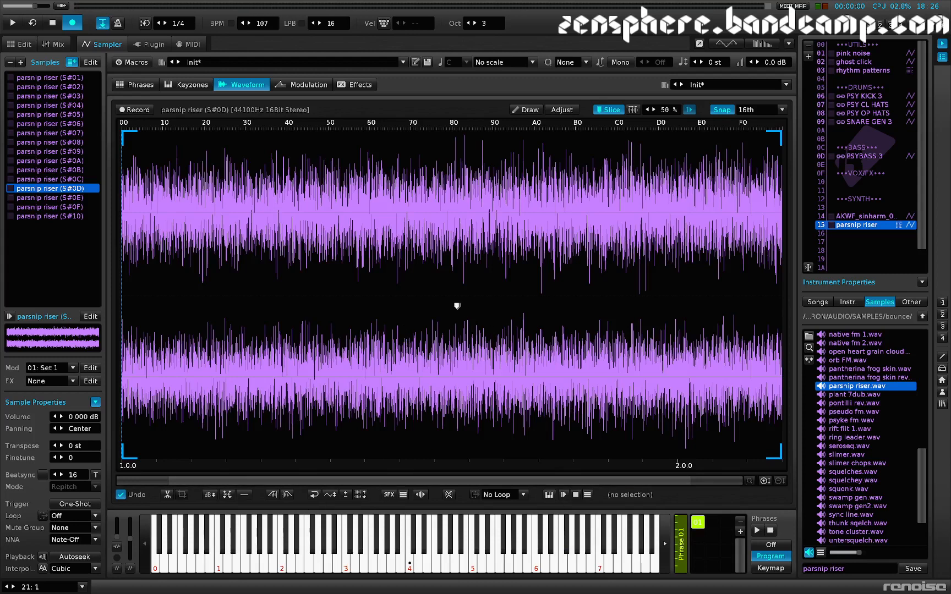
{"action": "left_click", "coordinate": [307, 83]}
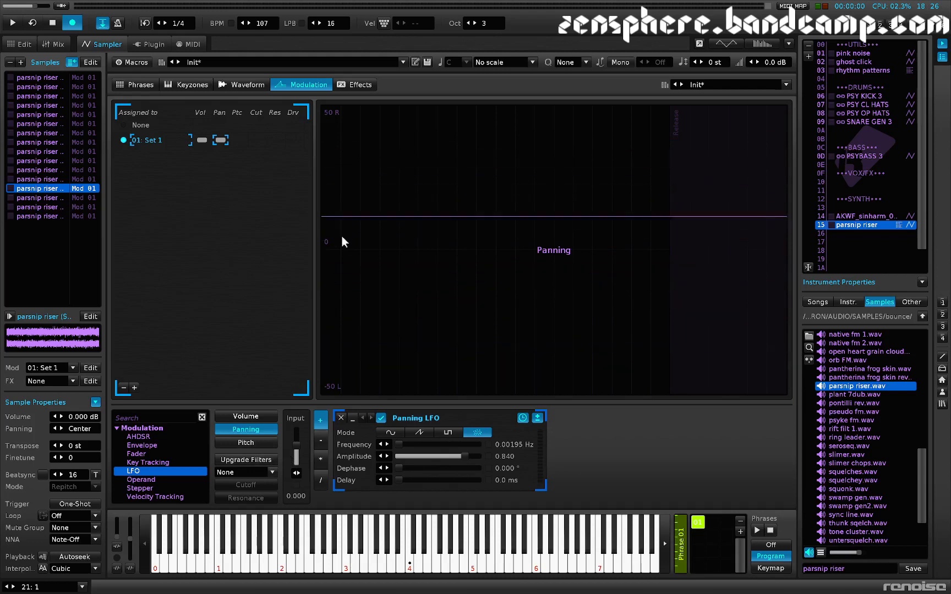
Step: Enter the MaYbe command Y00 beside every C-4 note in Phrase 01, and delete it from line 00
{"action": "left_click", "coordinate": [133, 84]}
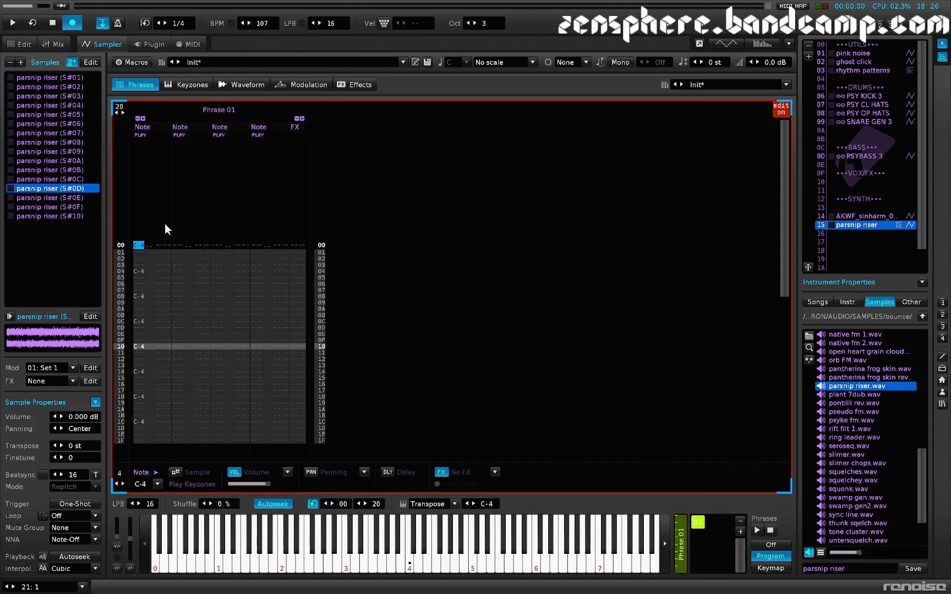
{"action": "left_click_drag", "start_coordinate": [151, 246], "coordinate": [158, 246]}
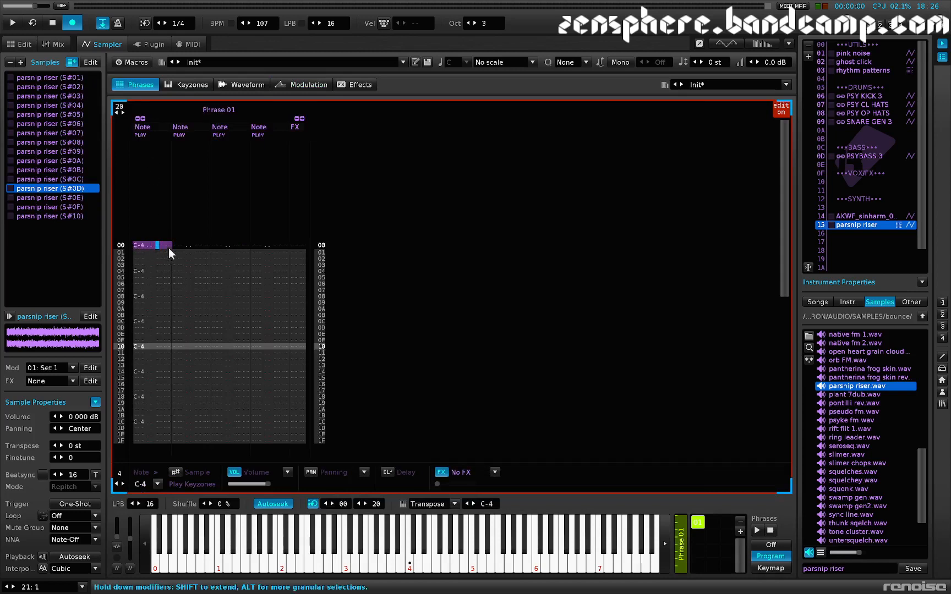
{"action": "key", "text": "Right"}
{"action": "type", "text": "y"}
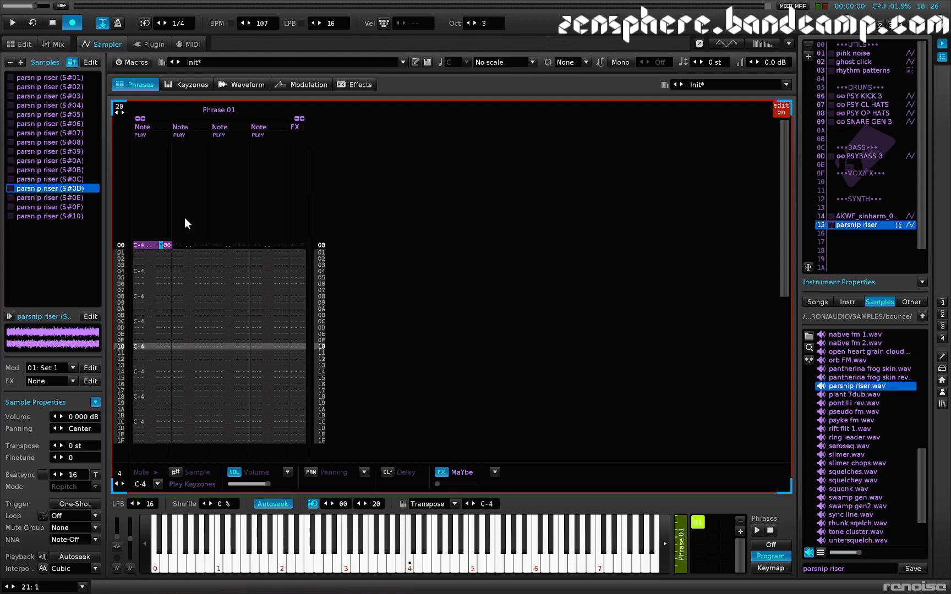
{"action": "key", "text": "y"}
{"action": "key", "text": "y"}
{"action": "key", "text": "y"}
{"action": "key", "text": "y"}
{"action": "key", "text": "y"}
{"action": "key", "text": "y"}
{"action": "key", "text": "y"}
{"action": "key", "text": "y"}
{"action": "key", "text": "y"}
{"action": "key", "text": "y"}
{"action": "key", "text": "y"}
{"action": "key", "text": "y"}
{"action": "key", "text": "y"}
{"action": "key", "text": "y"}
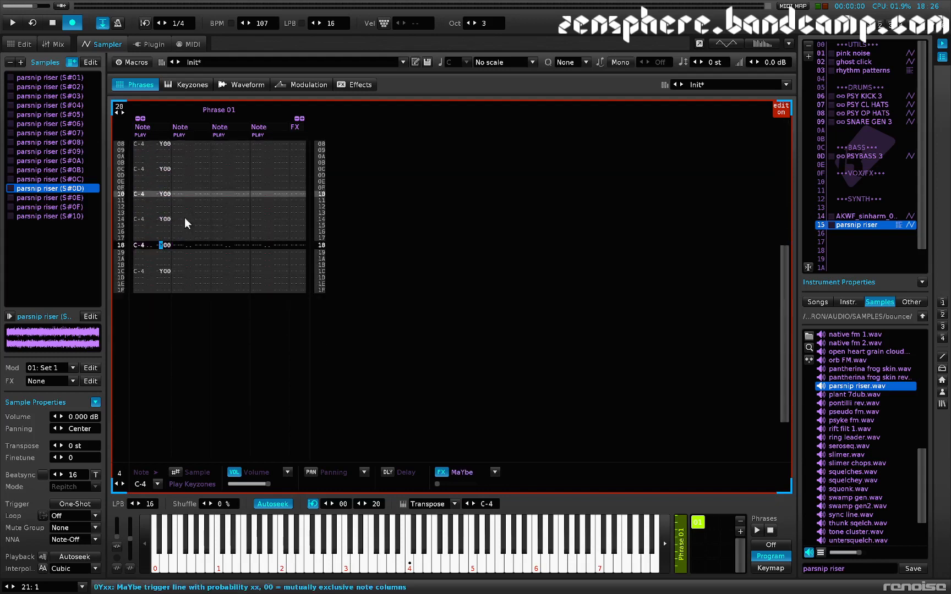
{"action": "key", "text": "Up"}
{"action": "key", "text": "Home"}
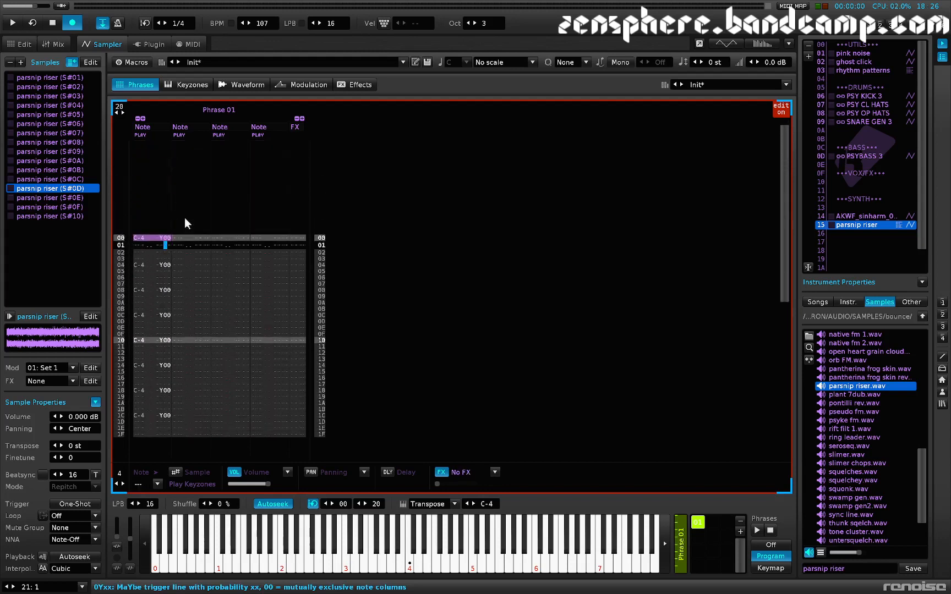
{"action": "key", "text": "Delete"}
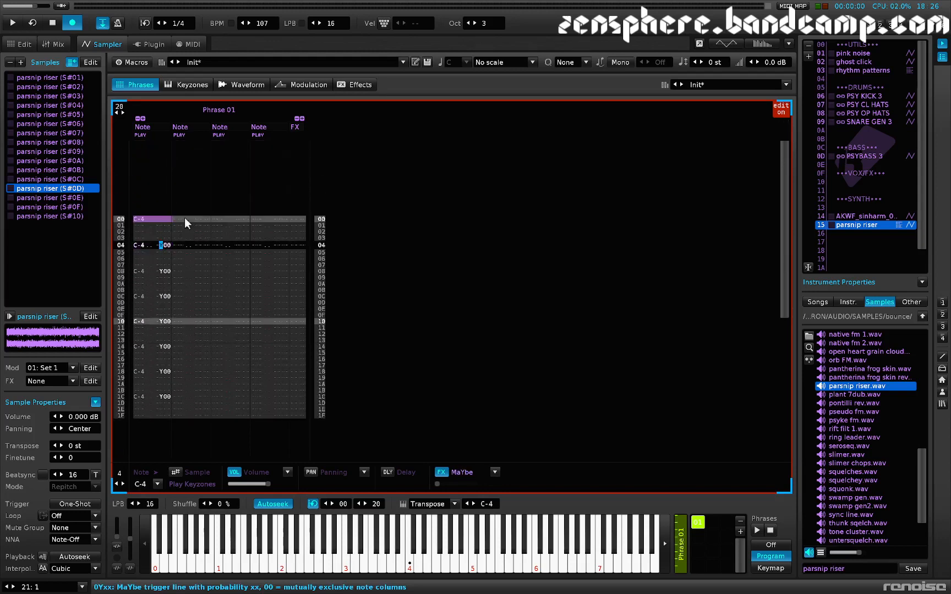
Step: Set the MaYbe probability to C0 on the notes from line 04 through 1C of Phrase 01
{"action": "key", "text": "Right"}
{"action": "key", "text": "c"}
{"action": "key", "text": "c"}
{"action": "key", "text": "c"}
{"action": "key", "text": "c"}
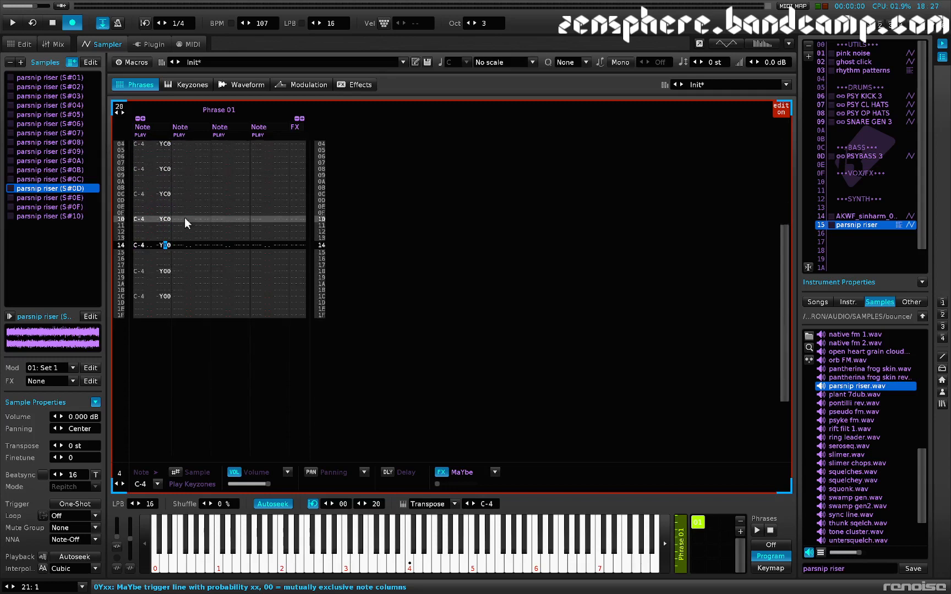
{"action": "key", "text": "c"}
{"action": "key", "text": "c"}
{"action": "key", "text": "c"}
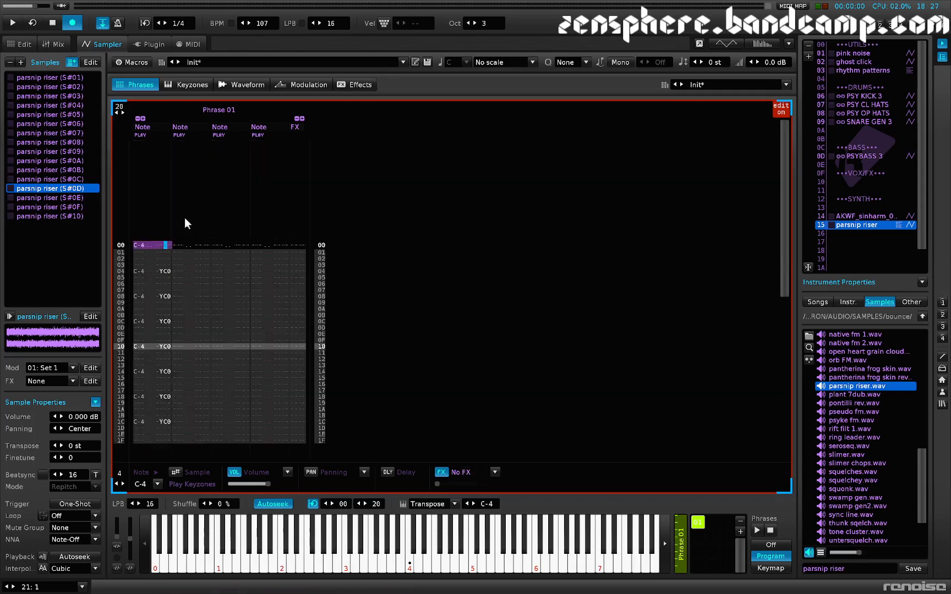
{"action": "key", "text": "Down"}
{"action": "key", "text": "Down"}
{"action": "key", "text": "Down"}
{"action": "key", "text": "Down"}
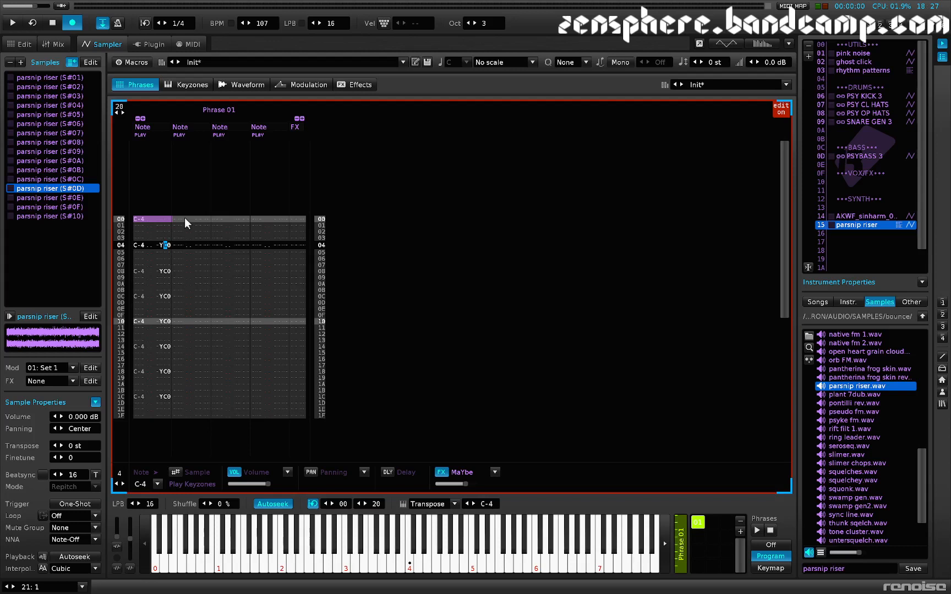
{"action": "key", "text": "Up"}
{"action": "key", "text": "Up"}
{"action": "key", "text": "Up"}
{"action": "key", "text": "Up"}
{"action": "key", "text": "Left"}
{"action": "key", "text": "Left"}
{"action": "key", "text": "Left"}
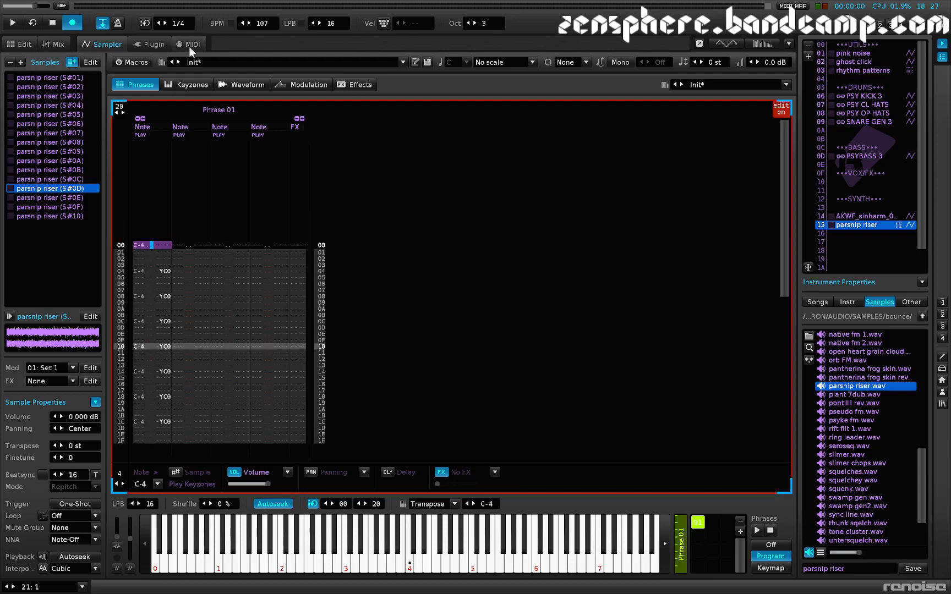
Step: Review the waveform of riser slice S#0D and the notes of Phrase 01, and audition the instrument
{"action": "left_click", "coordinate": [255, 85]}
{"action": "key", "text": "z"}
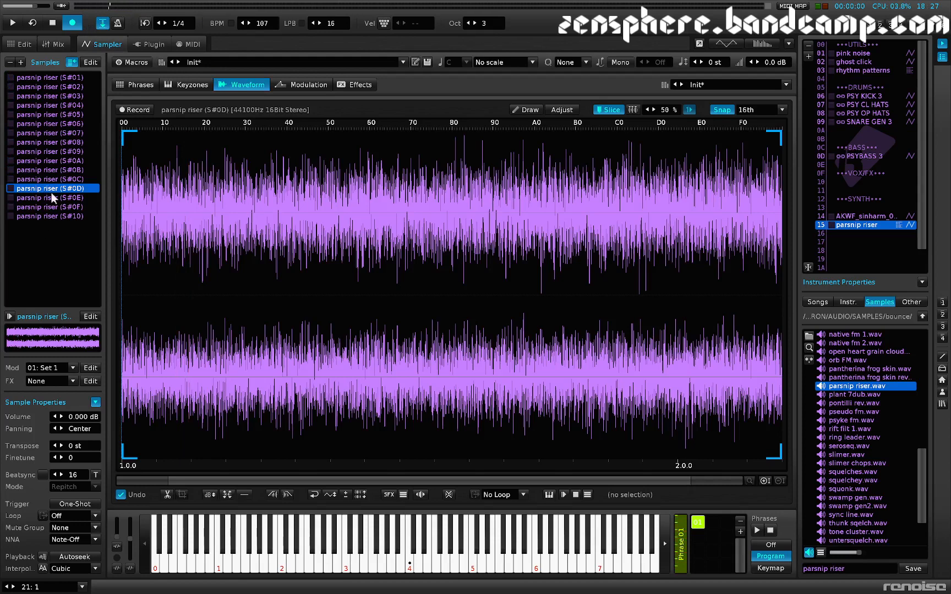
{"action": "left_click", "coordinate": [145, 85]}
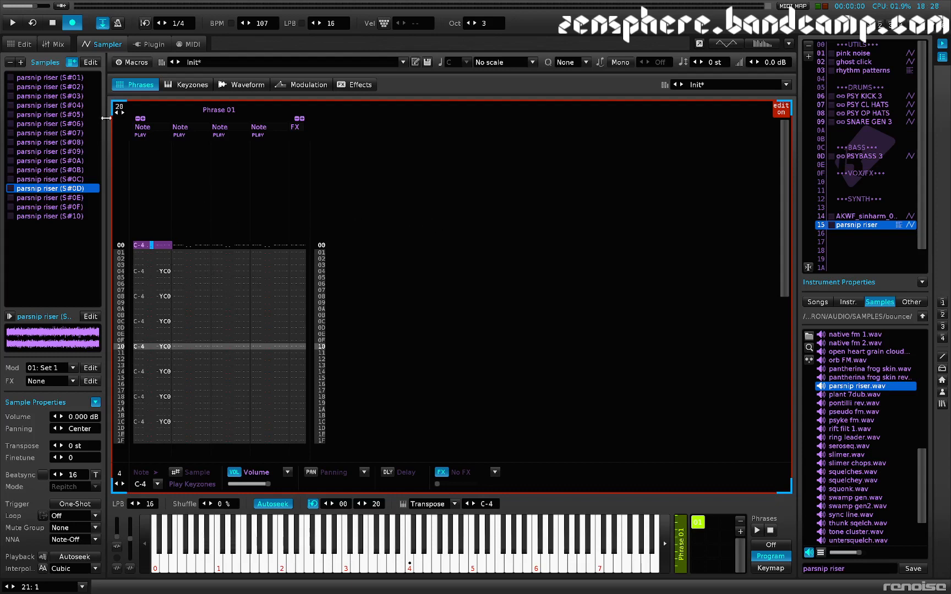
{"action": "left_click", "coordinate": [251, 84]}
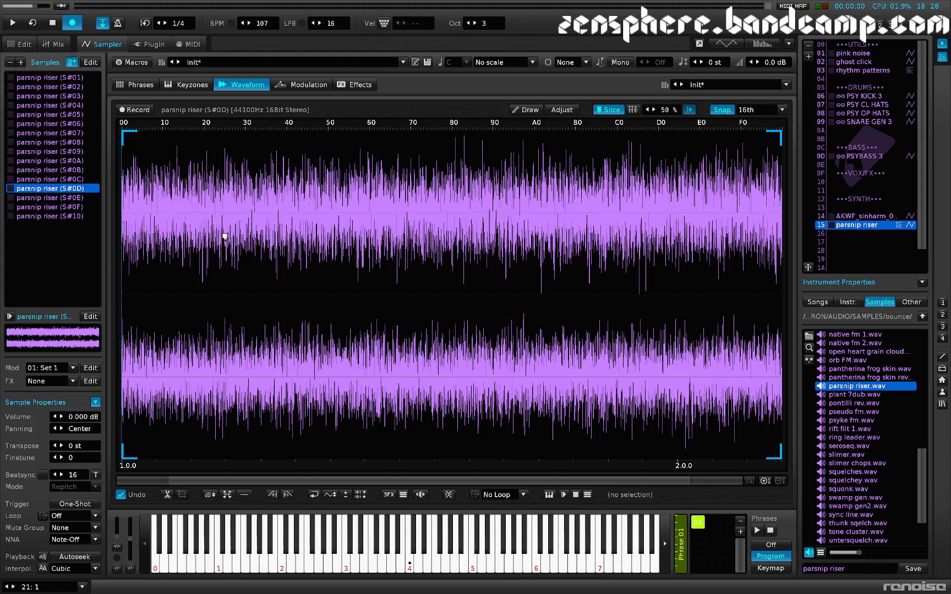
{"action": "left_click", "coordinate": [142, 84]}
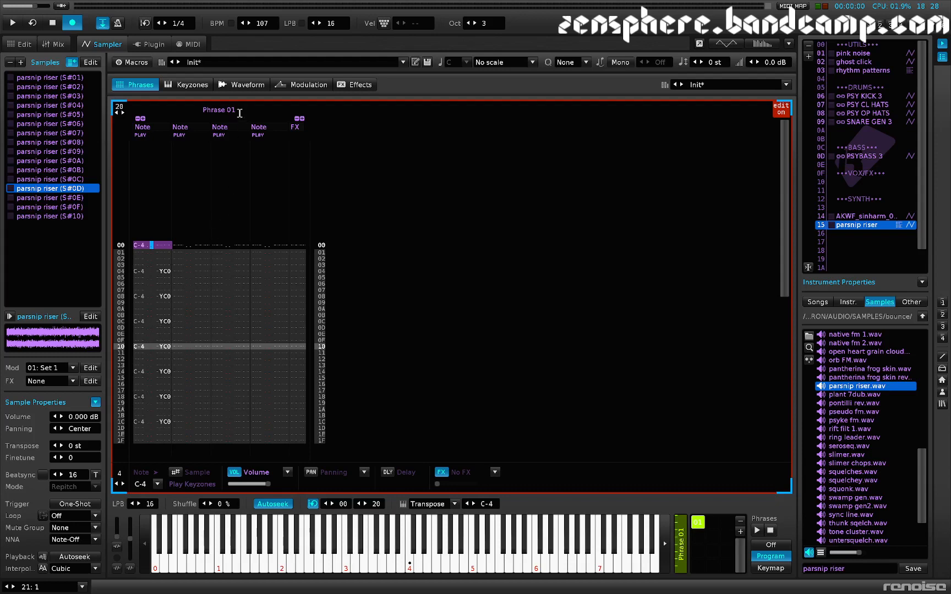
{"action": "left_click", "coordinate": [242, 86]}
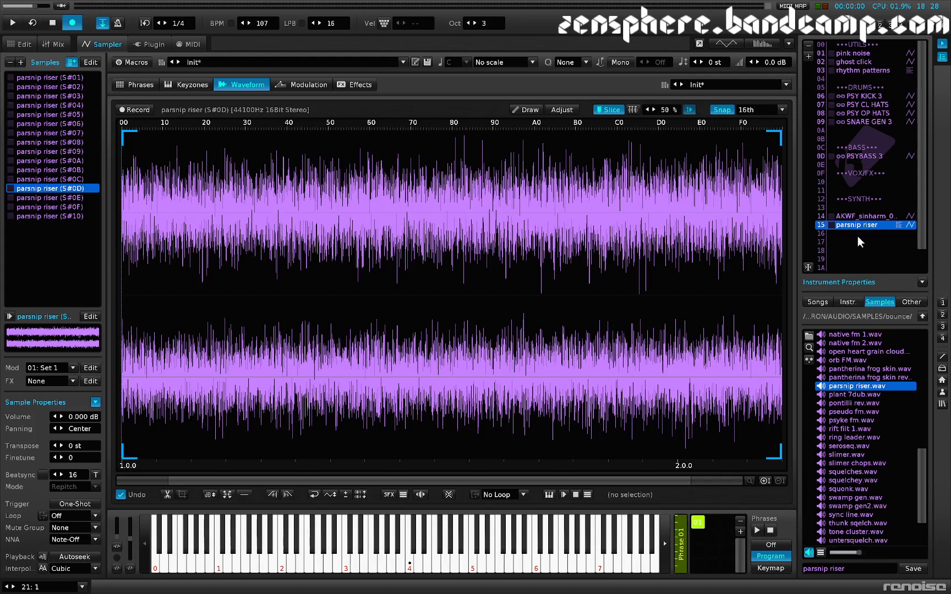
Step: Load whitenoise1.wav from the BUILDING BLOCKS sample folder into the empty instrument slot 17
{"action": "left_click", "coordinate": [924, 317]}
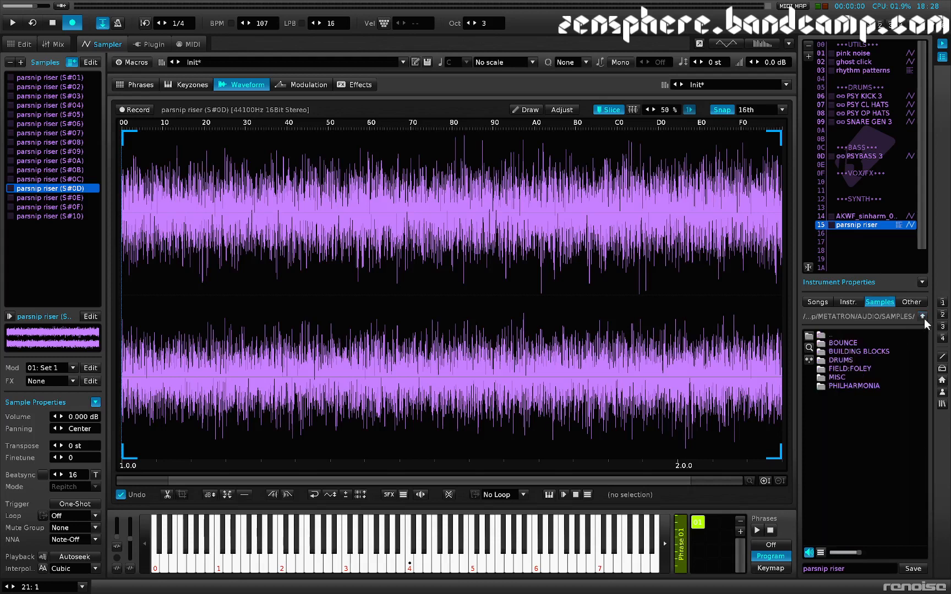
{"action": "double_click", "coordinate": [847, 353]}
{"action": "double_click", "coordinate": [853, 413]}
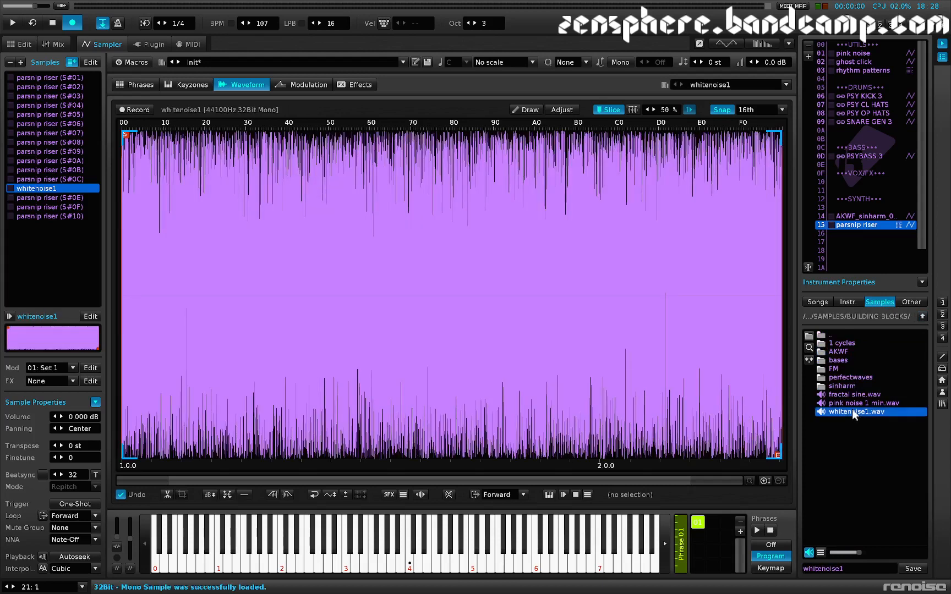
{"action": "left_click", "coordinate": [857, 241]}
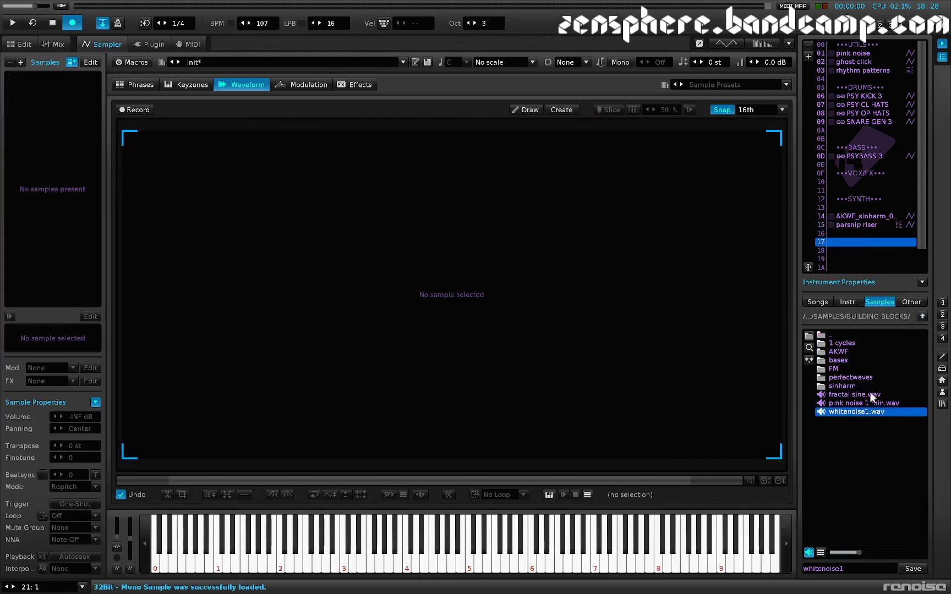
{"action": "double_click", "coordinate": [849, 412]}
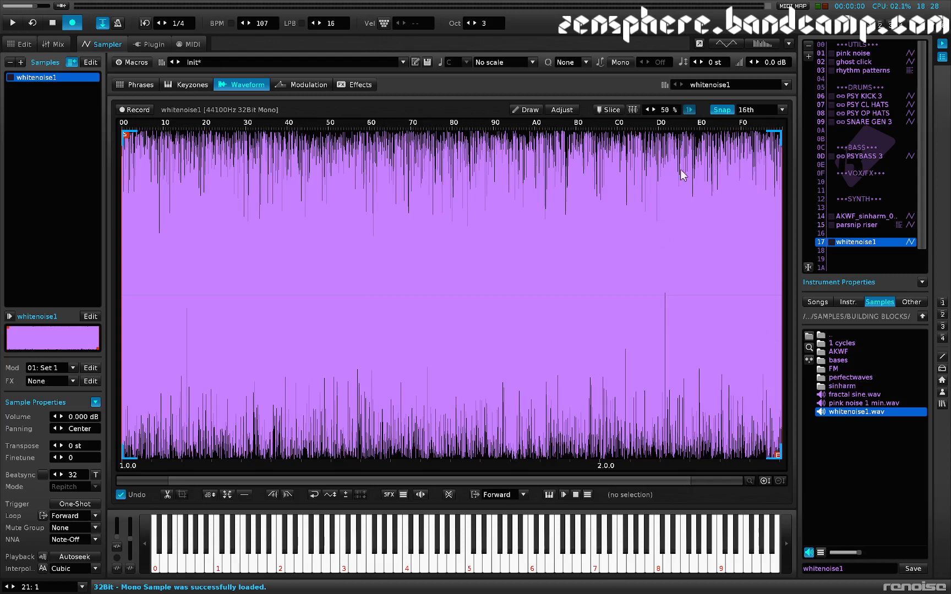
Step: Set waveform snapping to 128th and trim the whitenoise1 sample to the section from 1.10.0 to 1.10.128
{"action": "scroll", "coordinate": [750, 111], "scroll_direction": "down", "scroll_amount": 3}
{"action": "left_click_drag", "start_coordinate": [423, 250], "coordinate": [430, 251]}
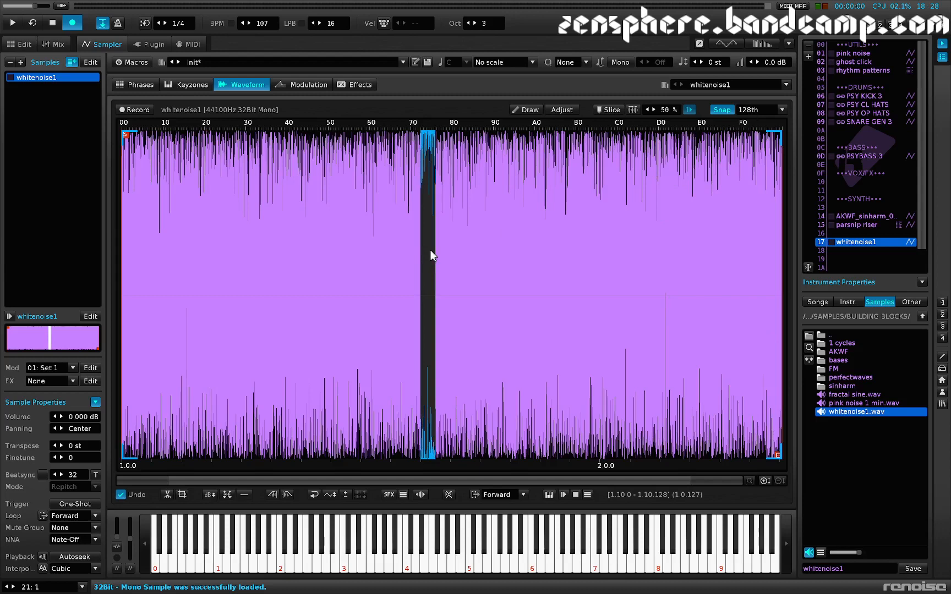
{"action": "key", "text": "ctrl+t"}
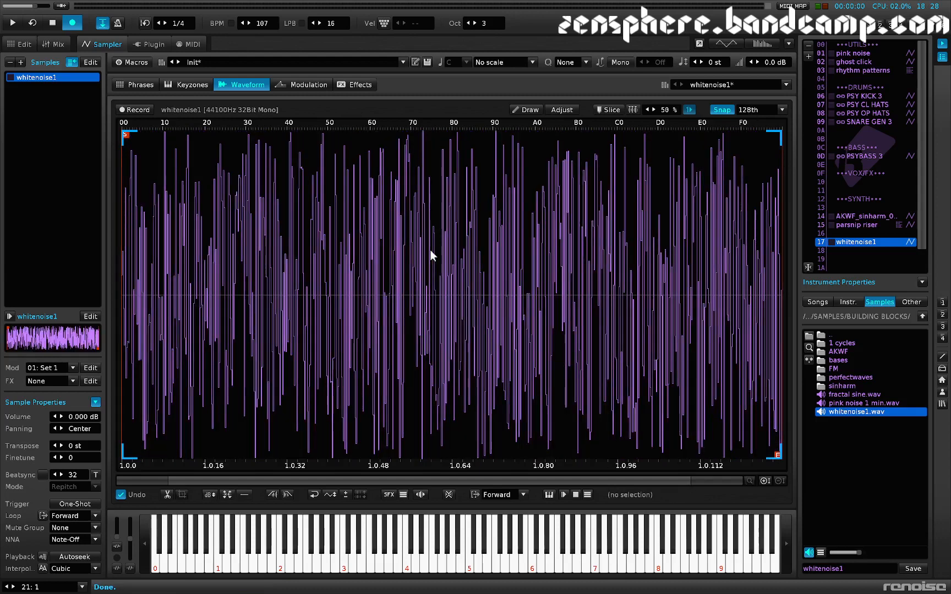
Step: Fade out the whole trimmed noise sample twice and set its loop mode to No Loop, auditioning the sound
{"action": "key", "text": "ctrl+o"}
{"action": "key", "text": "z"}
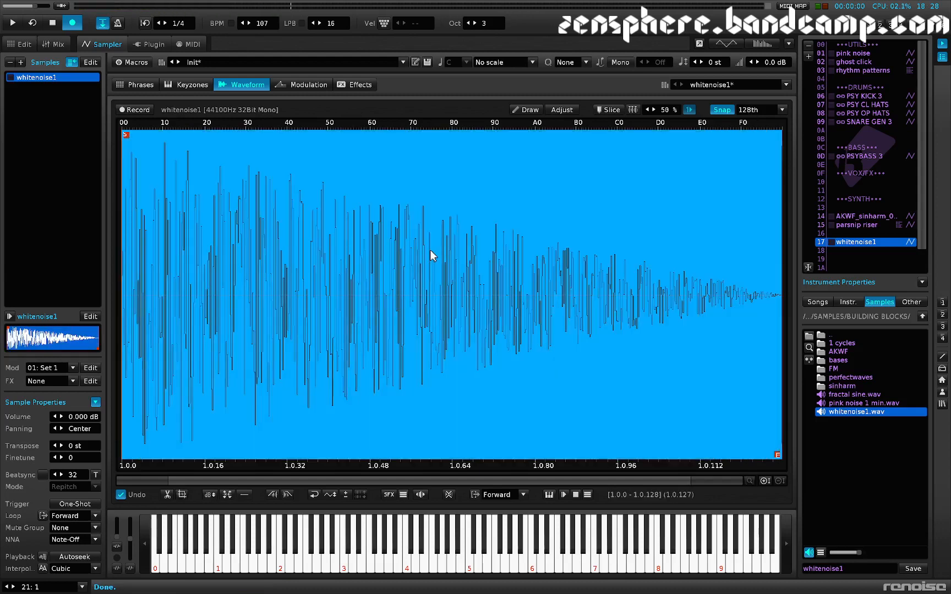
{"action": "left_click", "coordinate": [492, 495]}
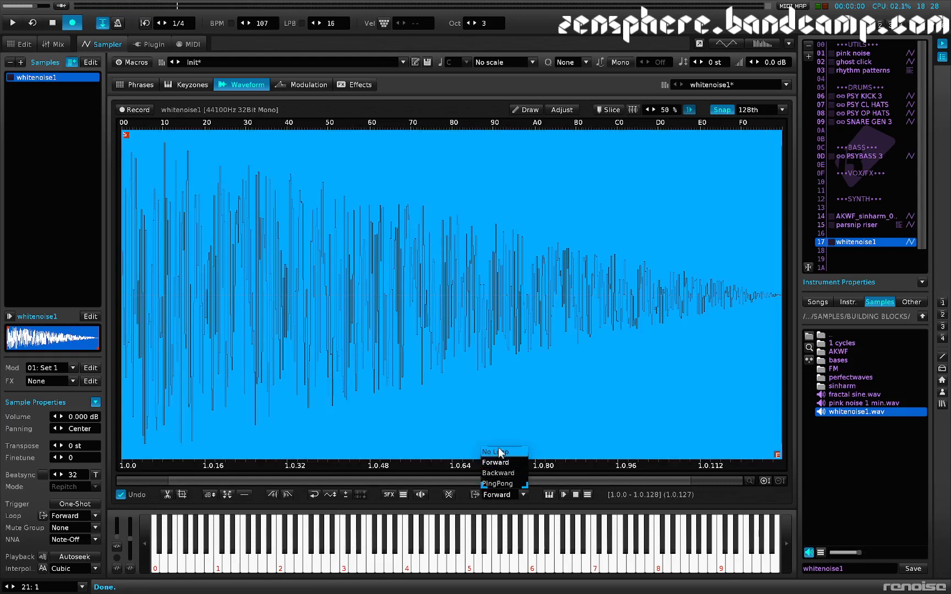
{"action": "left_click", "coordinate": [499, 455]}
{"action": "key", "text": "z"}
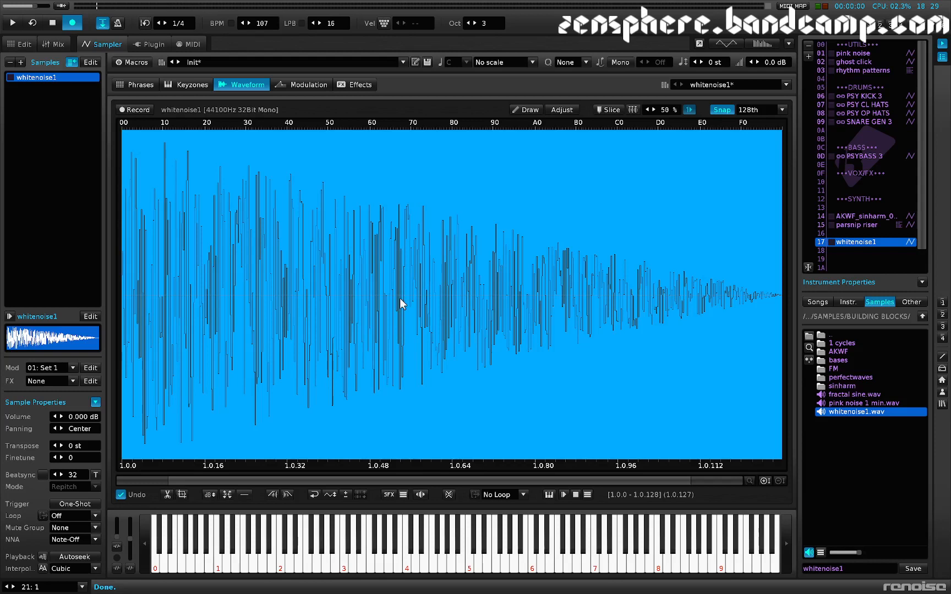
{"action": "key", "text": "ctrl+o"}
{"action": "key", "text": "z"}
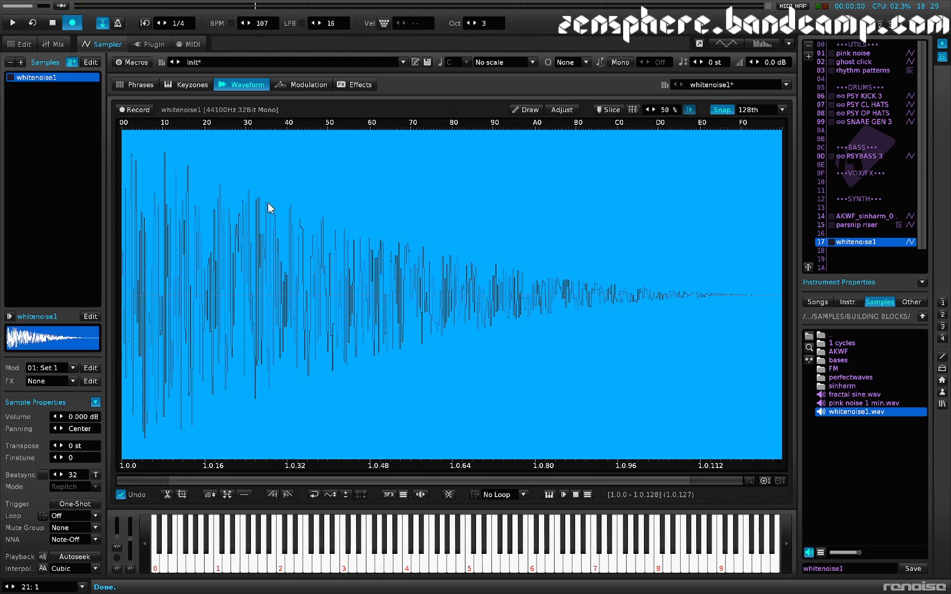
Step: Create a phrase for the whitenoise1 instrument and enter C-4 notes on every fourth line from 00 to 1C
{"action": "left_click", "coordinate": [145, 81]}
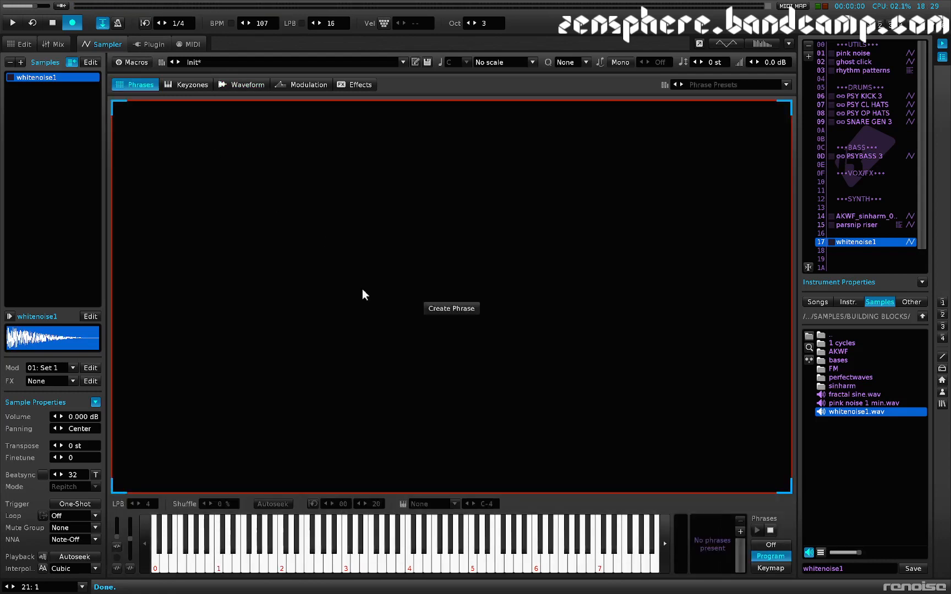
{"action": "left_click", "coordinate": [461, 309]}
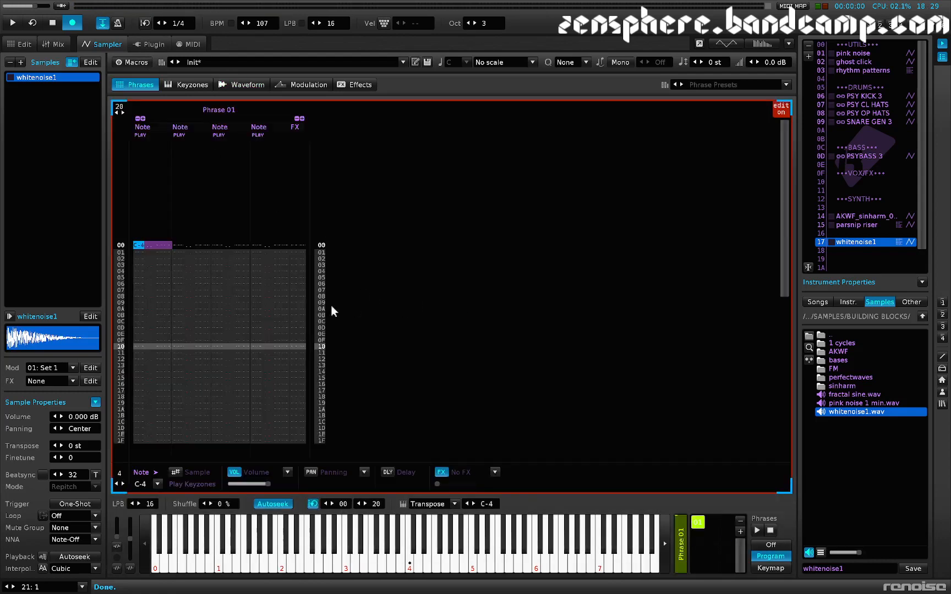
{"action": "key", "text": "z"}
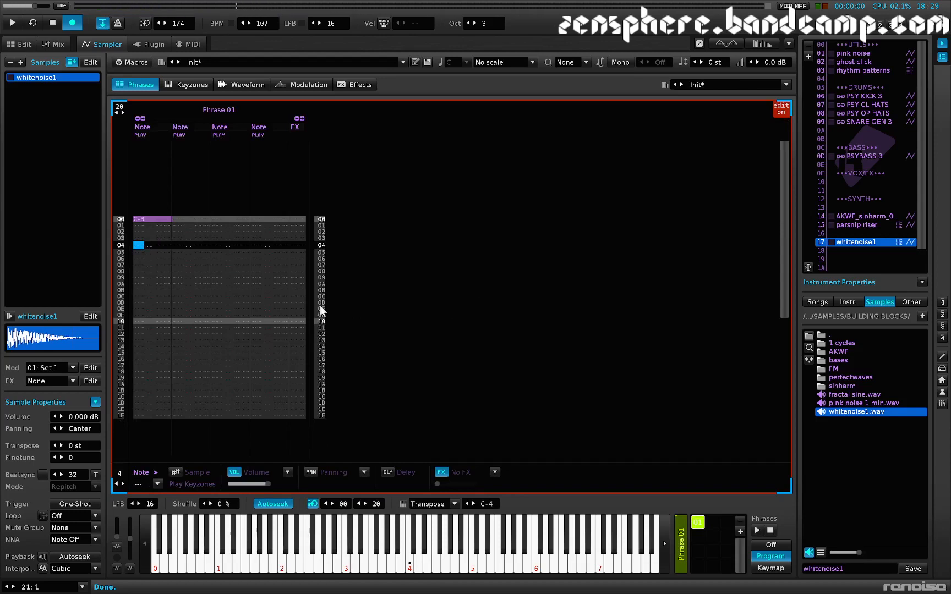
{"action": "scroll", "coordinate": [154, 319], "scroll_direction": "down", "scroll_amount": 6}
{"action": "scroll", "coordinate": [154, 319], "scroll_direction": "up", "scroll_amount": 7}
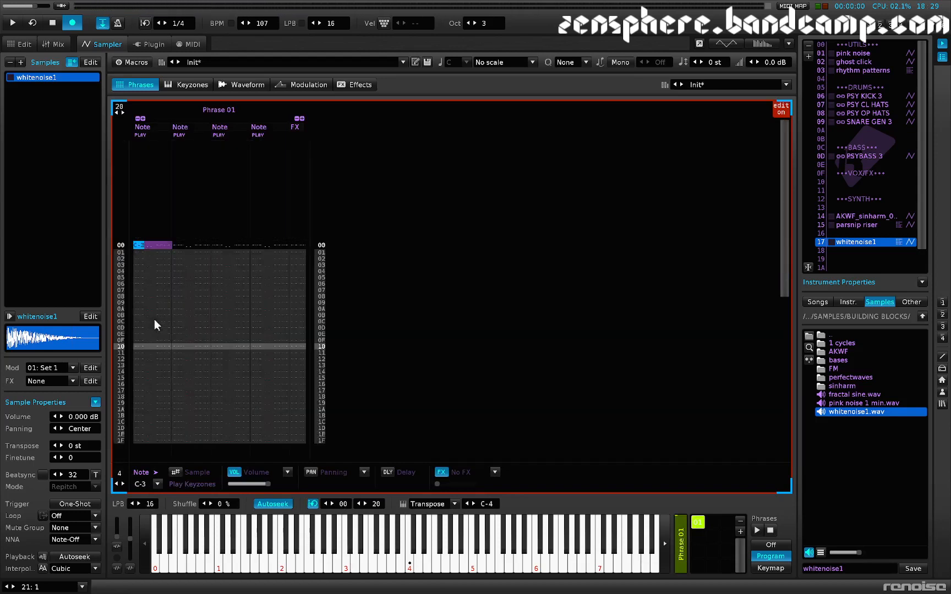
{"action": "key", "text": "q"}
{"action": "key", "text": "q"}
{"action": "key", "text": "q"}
{"action": "key", "text": "q"}
{"action": "key", "text": "q"}
{"action": "key", "text": "q"}
{"action": "key", "text": "q"}
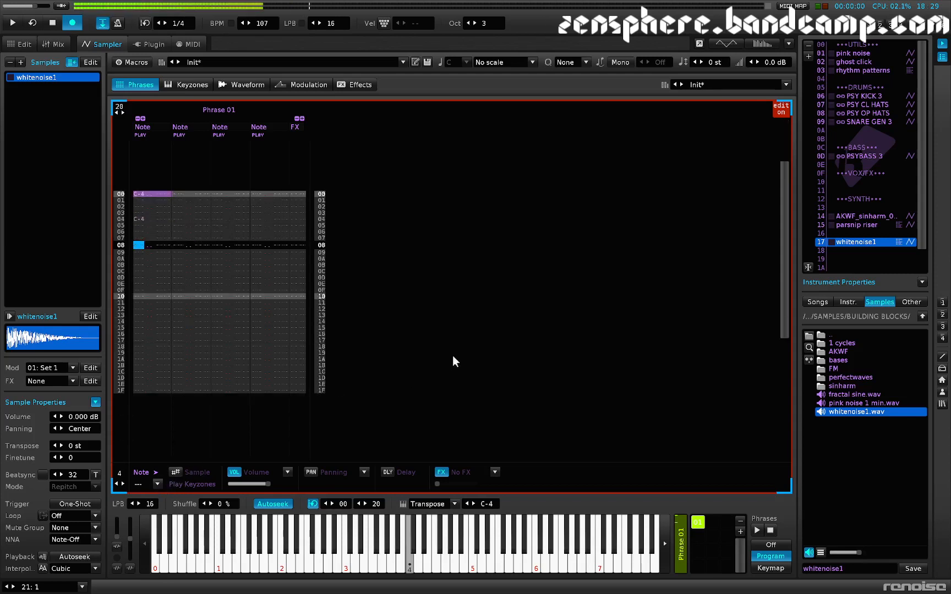
{"action": "key", "text": "q"}
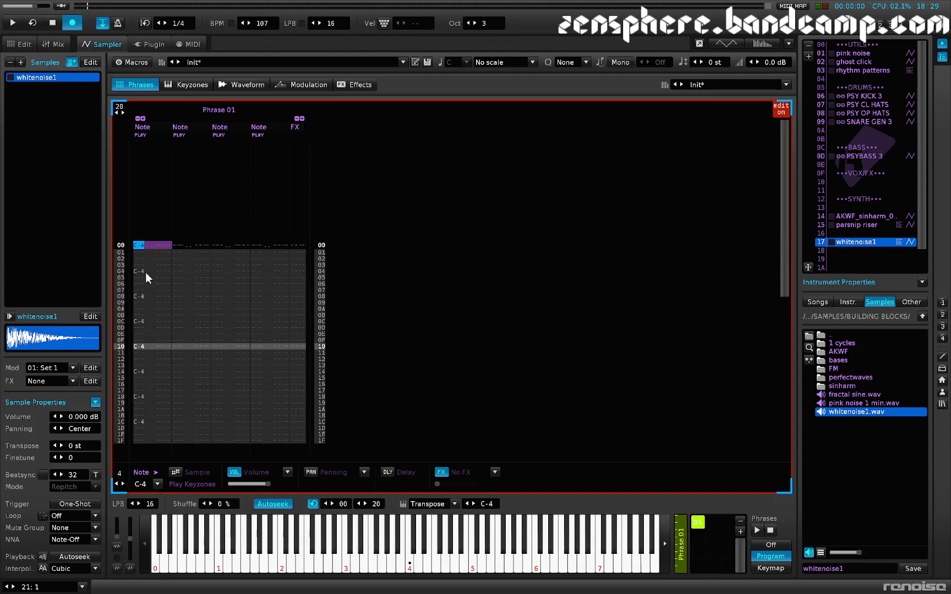
Step: Duplicate Phrase 01 four times so the instrument has phrases 01 to 05
{"action": "left_click", "coordinate": [699, 523]}
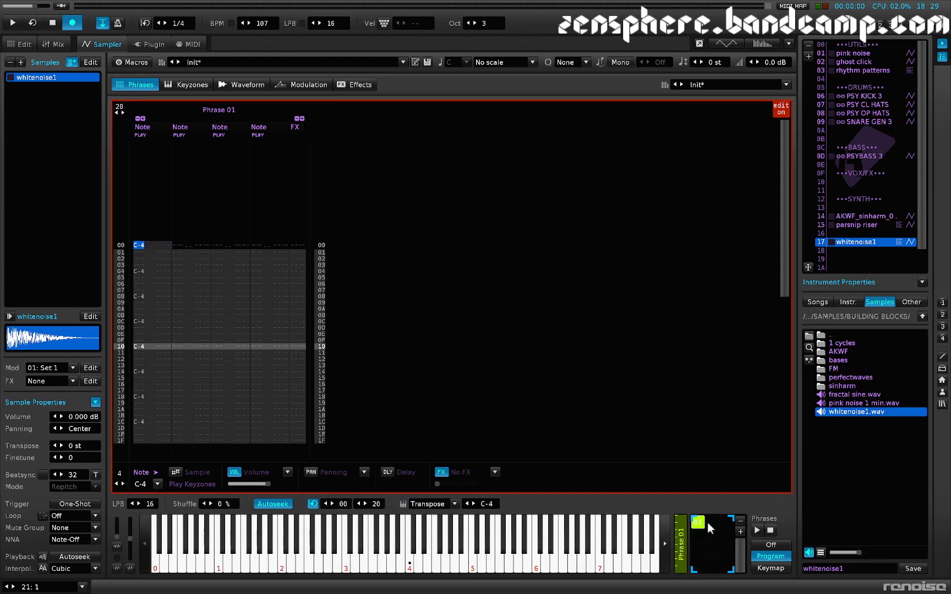
{"action": "right_click", "coordinate": [700, 522]}
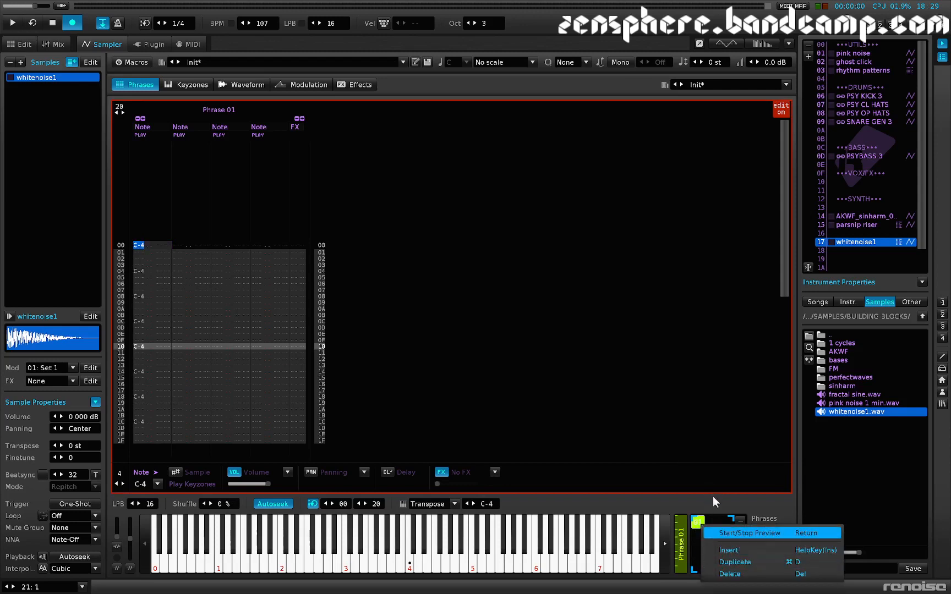
{"action": "left_click", "coordinate": [714, 500]}
{"action": "key", "text": "ctrl+k"}
{"action": "key", "text": "ctrl+k"}
{"action": "key", "text": "ctrl+k"}
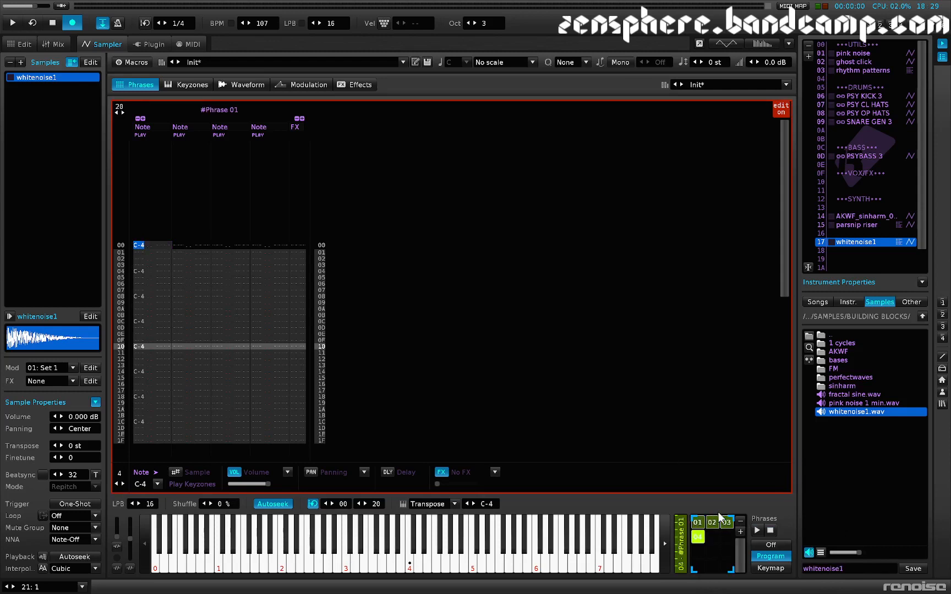
{"action": "key", "text": "ctrl+k"}
Step: Try an LPB of 64 on phrase 01, and set its LPB to 4
{"action": "left_click", "coordinate": [699, 526]}
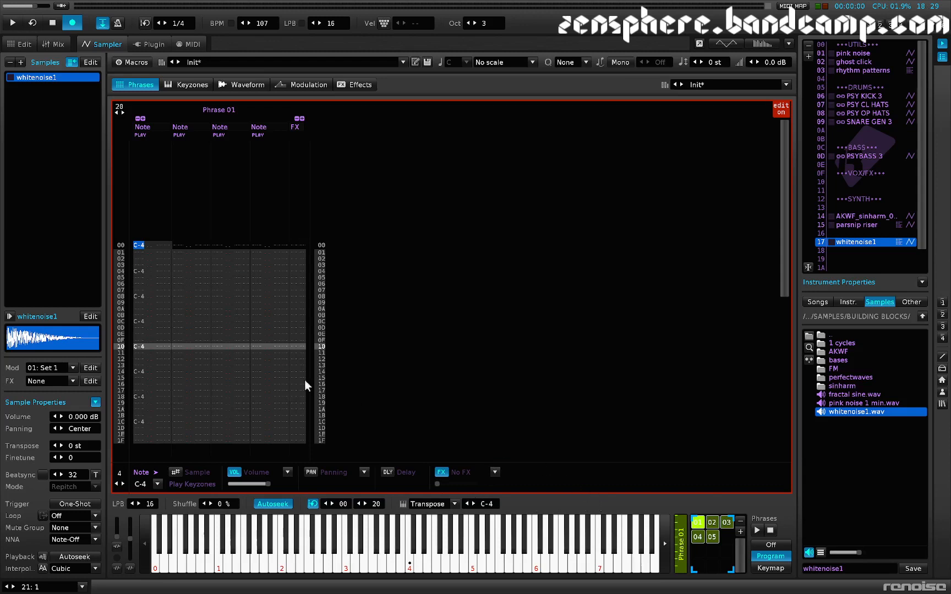
{"action": "left_click", "coordinate": [150, 504]}
{"action": "type", "text": "64"}
{"action": "key", "text": "Return"}
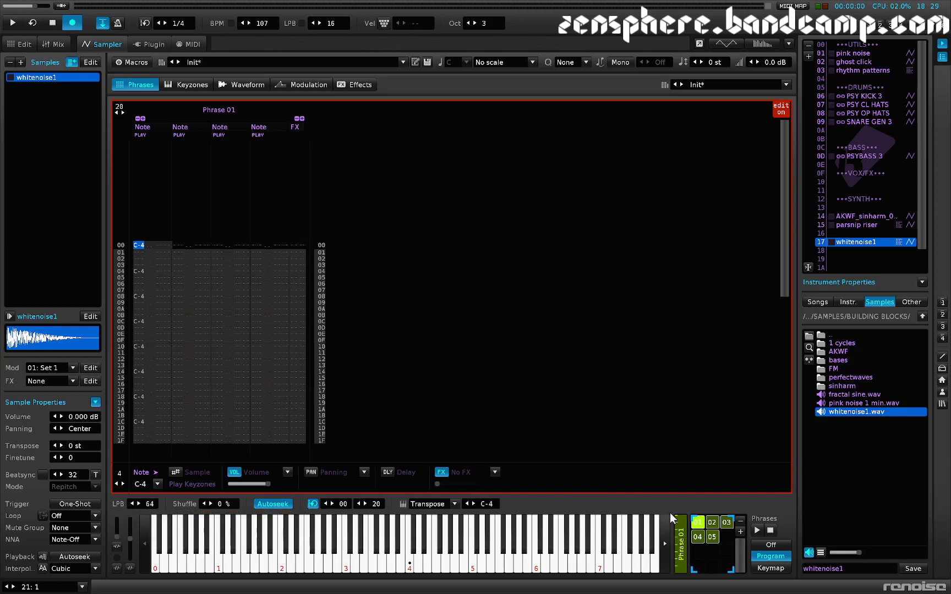
{"action": "left_click", "coordinate": [147, 504]}
{"action": "type", "text": "4"}
{"action": "key", "text": "Return"}
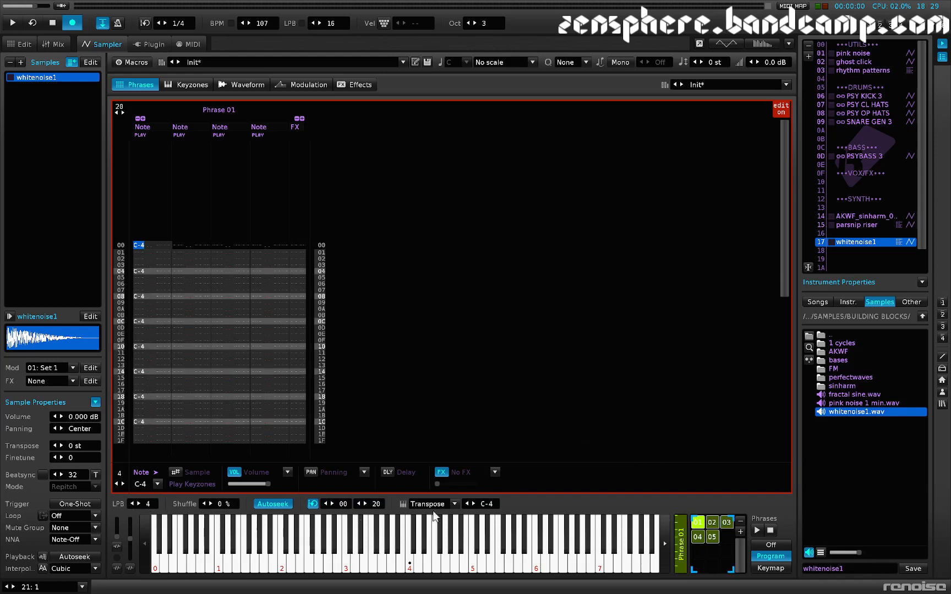
Step: Set the LPB of phrase 02 to 8
{"action": "left_click", "coordinate": [713, 522]}
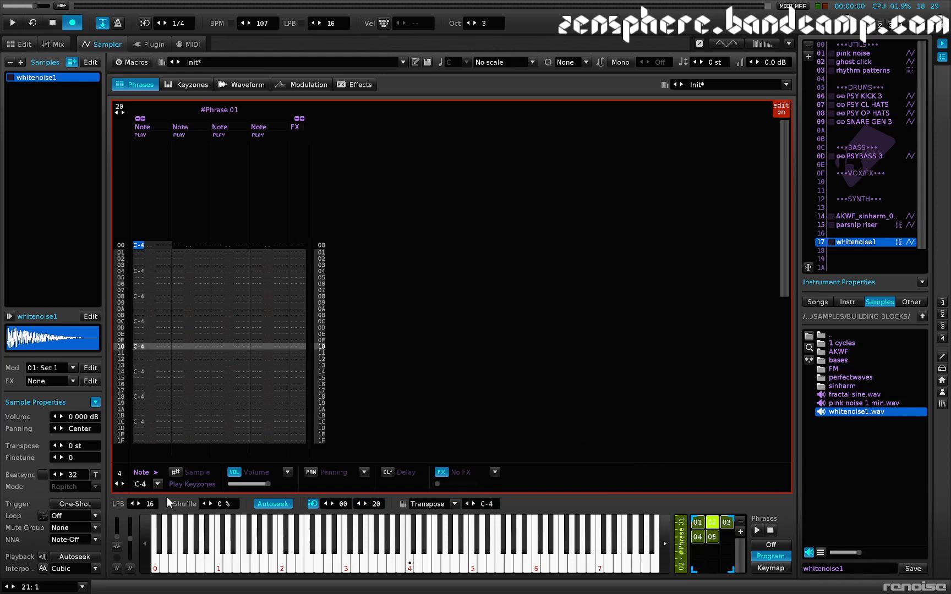
{"action": "left_click", "coordinate": [152, 504]}
{"action": "type", "text": "8"}
{"action": "key", "text": "Return"}
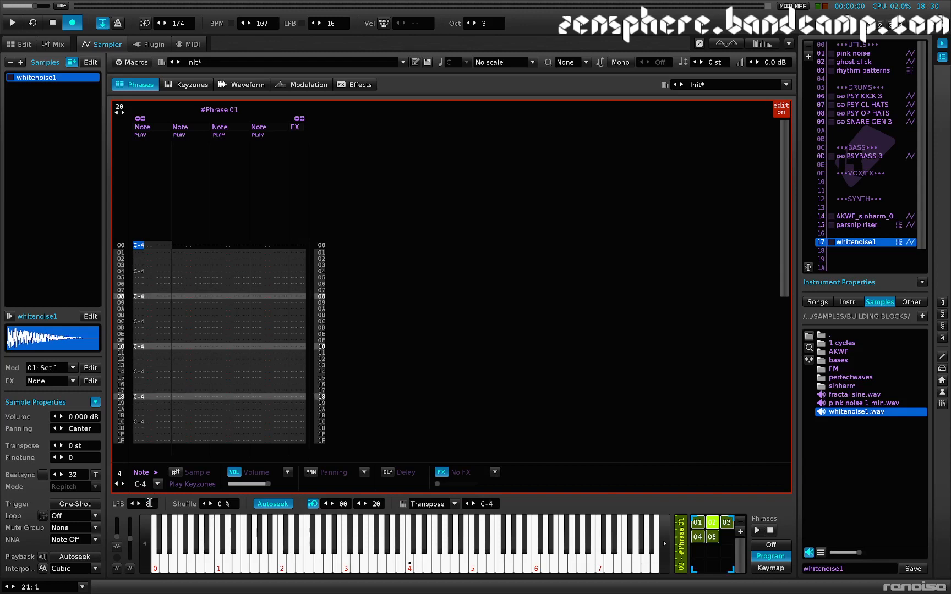
Step: Open the LPB value of phrase 04 for editing, and set the LPB of phrase 05 to 64 and audition it
{"action": "left_click", "coordinate": [698, 536]}
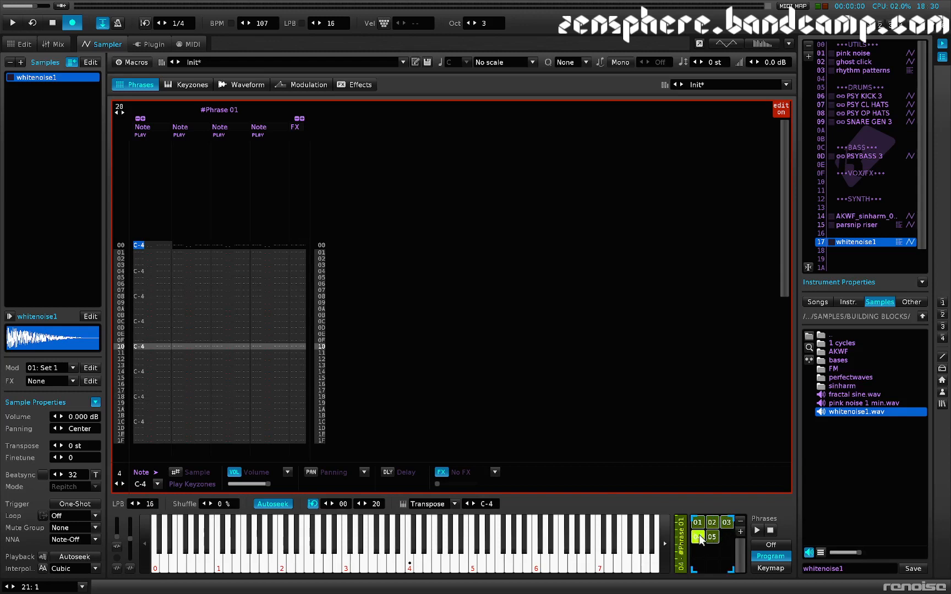
{"action": "left_click", "coordinate": [152, 502]}
{"action": "left_click", "coordinate": [712, 537]}
{"action": "left_click", "coordinate": [151, 505]}
{"action": "type", "text": "64"}
{"action": "key", "text": "Return"}
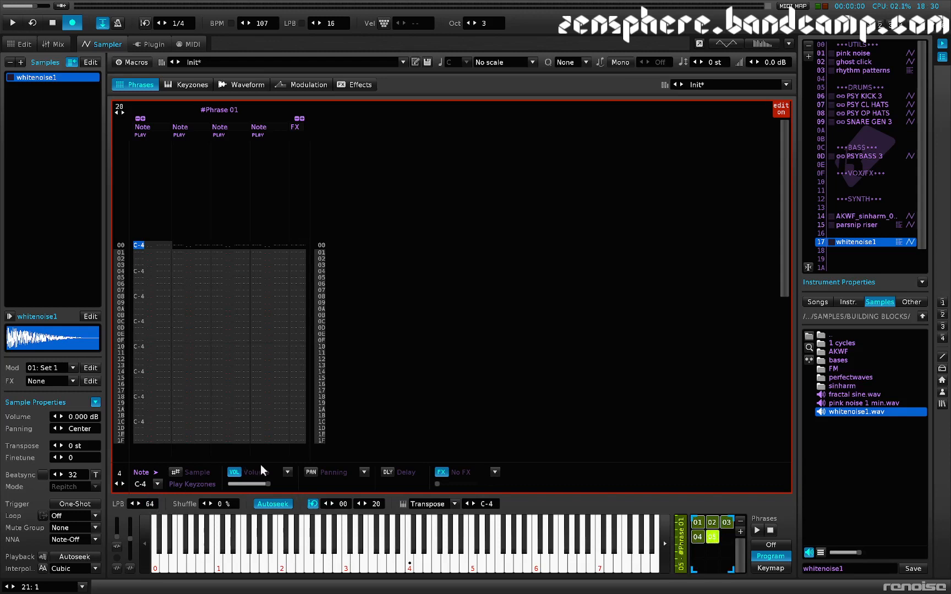
{"action": "key", "text": "z"}
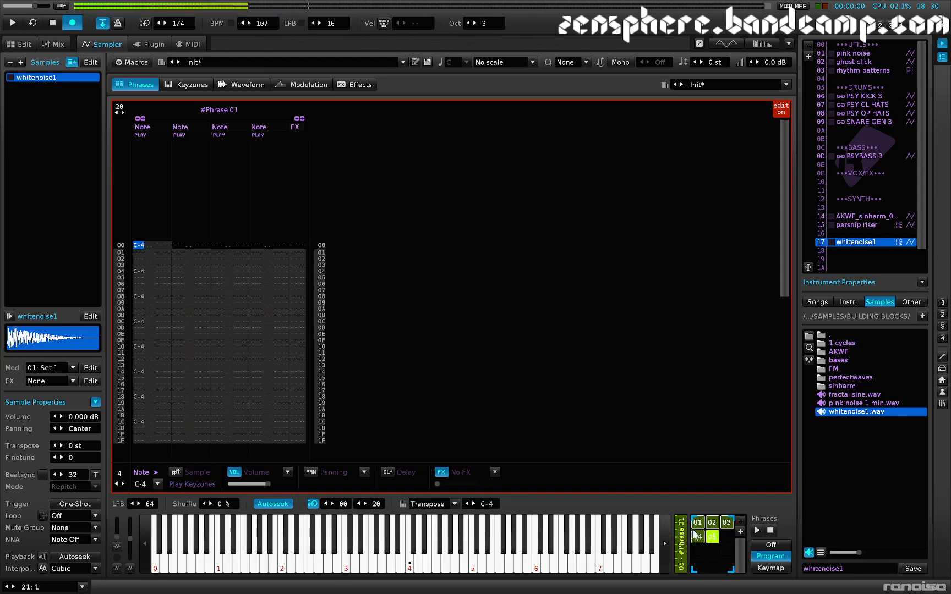
Step: Audition the noise hit with phrases 05, 02, 04 and 01 selected one after another
{"action": "left_click", "coordinate": [253, 85]}
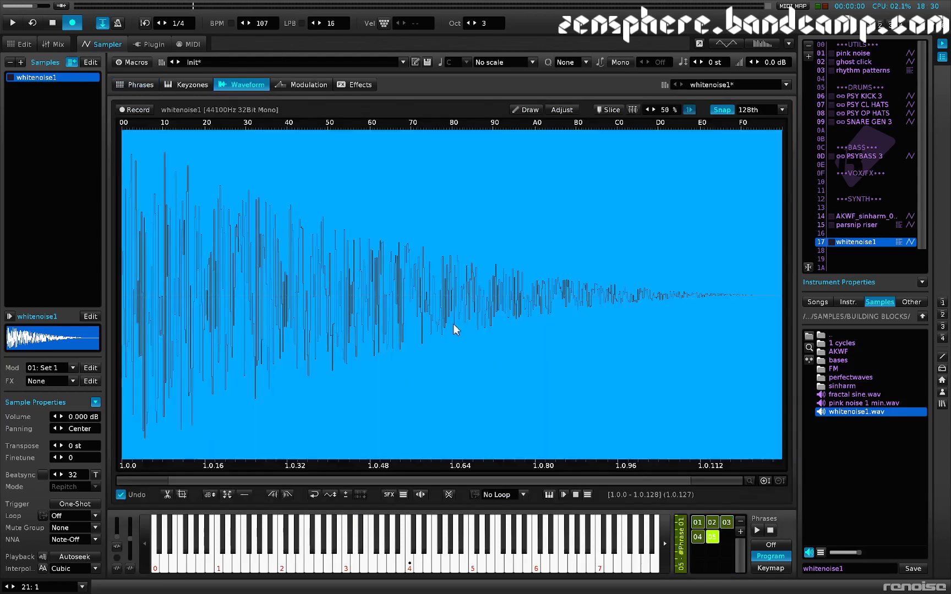
{"action": "key", "text": "z"}
{"action": "left_click", "coordinate": [713, 522]}
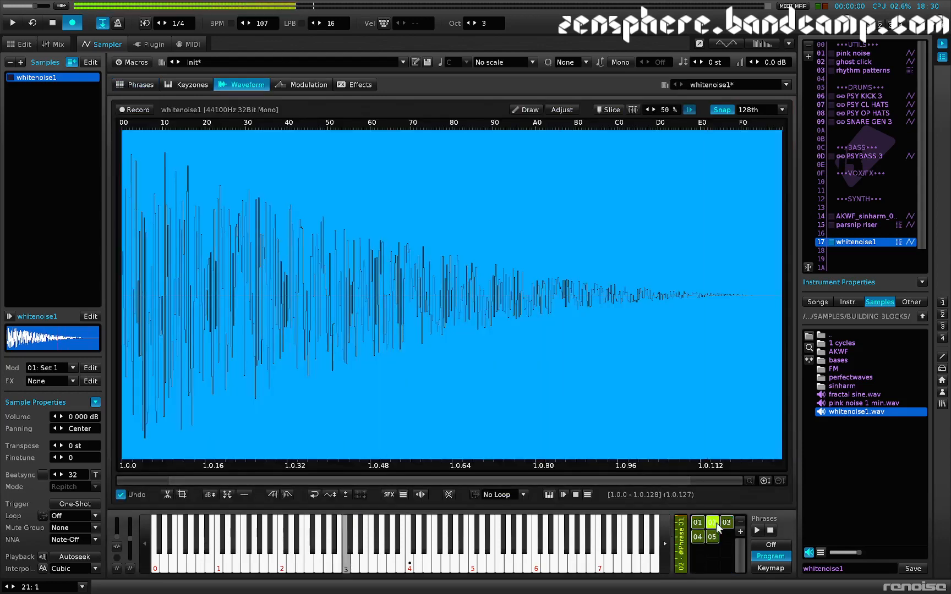
{"action": "left_click", "coordinate": [698, 536]}
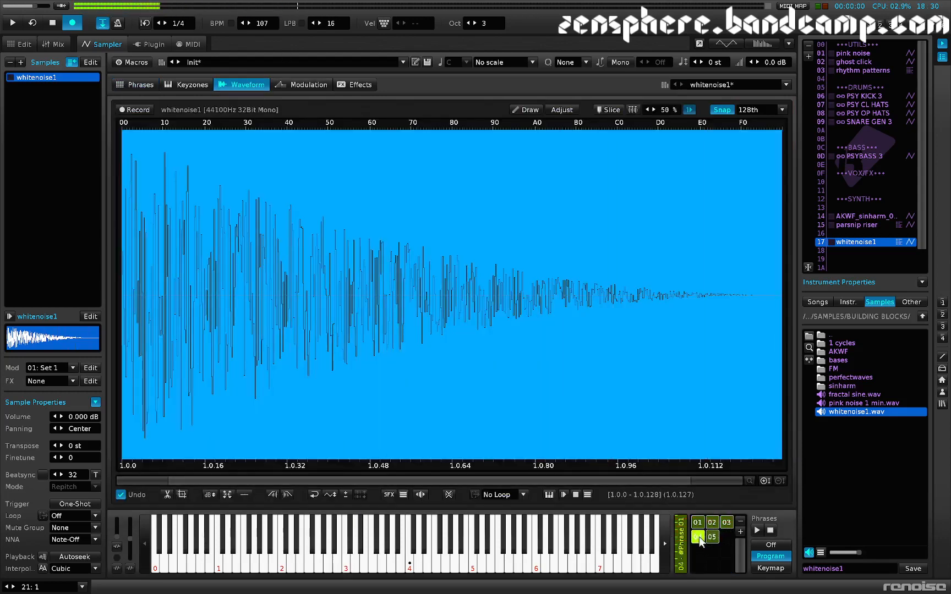
{"action": "left_click", "coordinate": [699, 523]}
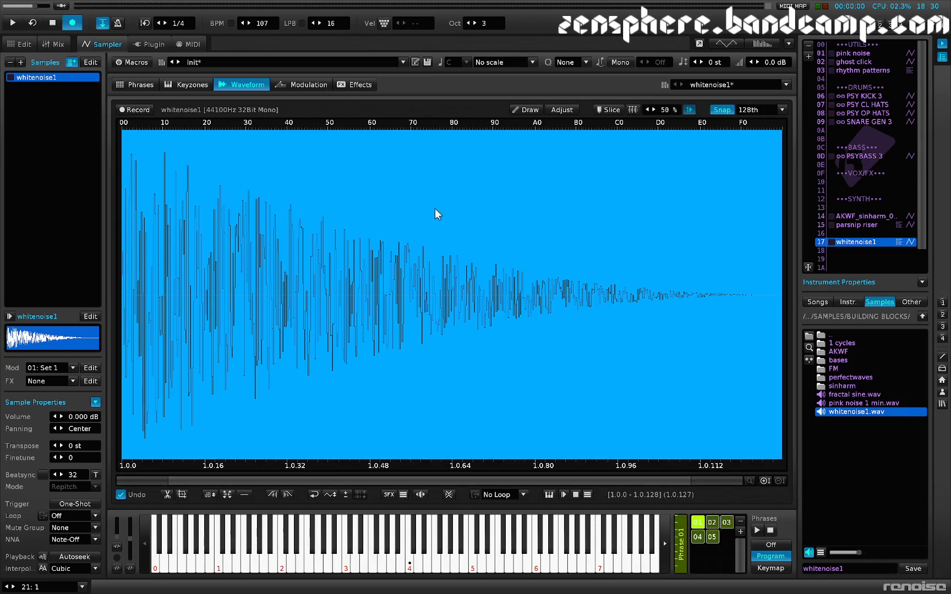
Step: Create an effect chain for the whitenoise1 instrument and add a Doofer with the PHRASE control preset
{"action": "left_click", "coordinate": [144, 85]}
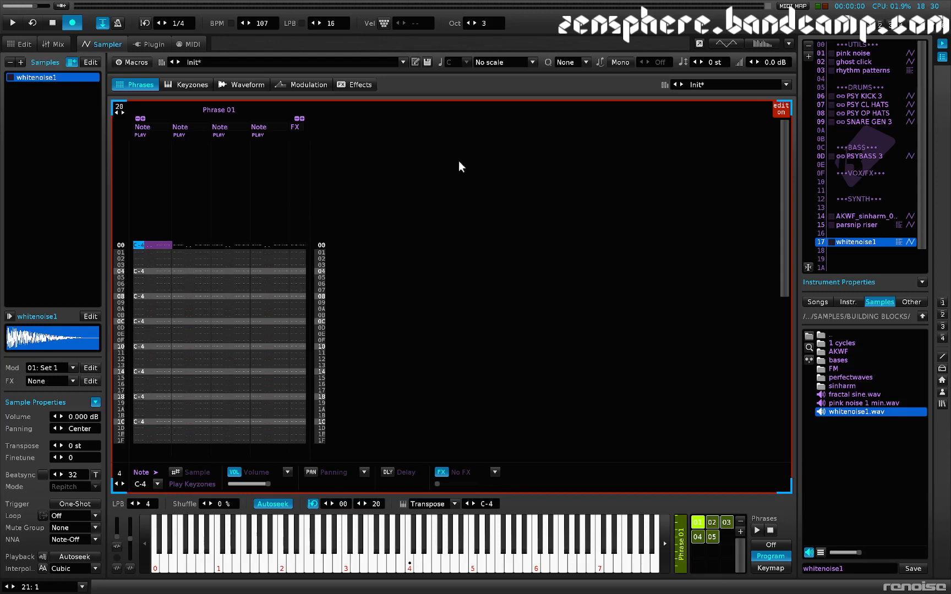
{"action": "left_click", "coordinate": [350, 83]}
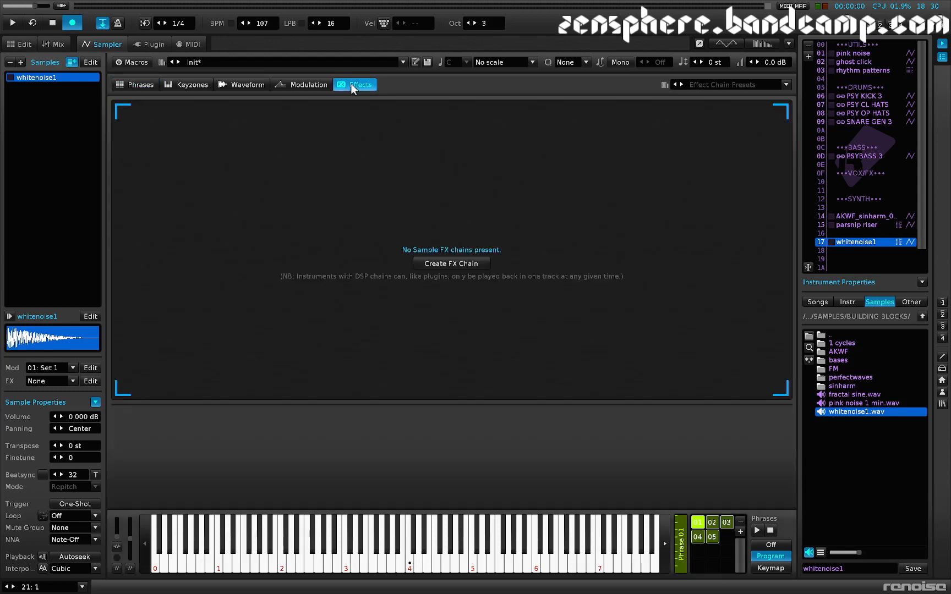
{"action": "left_click", "coordinate": [466, 262]}
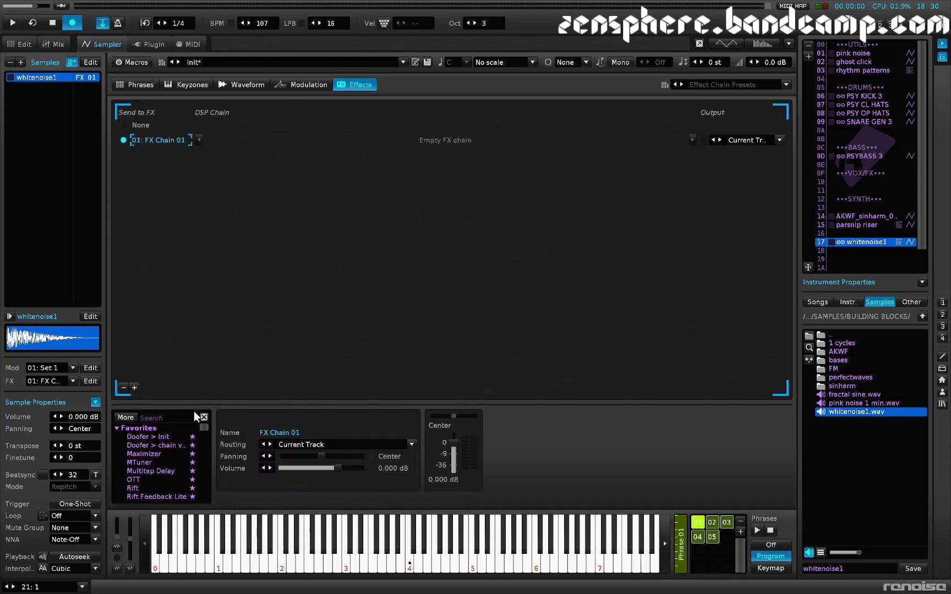
{"action": "double_click", "coordinate": [151, 436]}
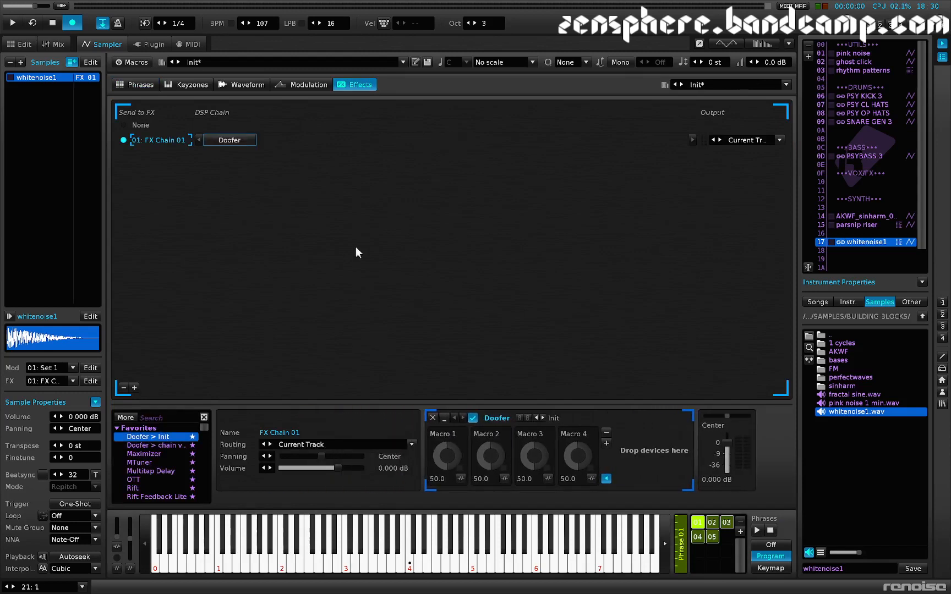
{"action": "left_click", "coordinate": [555, 418]}
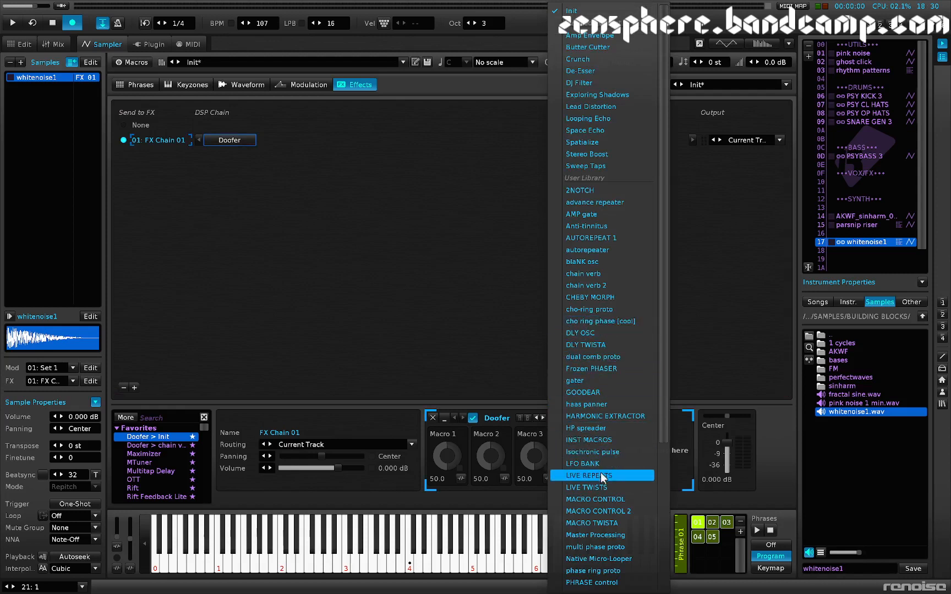
{"action": "scroll", "coordinate": [596, 566], "scroll_direction": "down", "scroll_amount": 1}
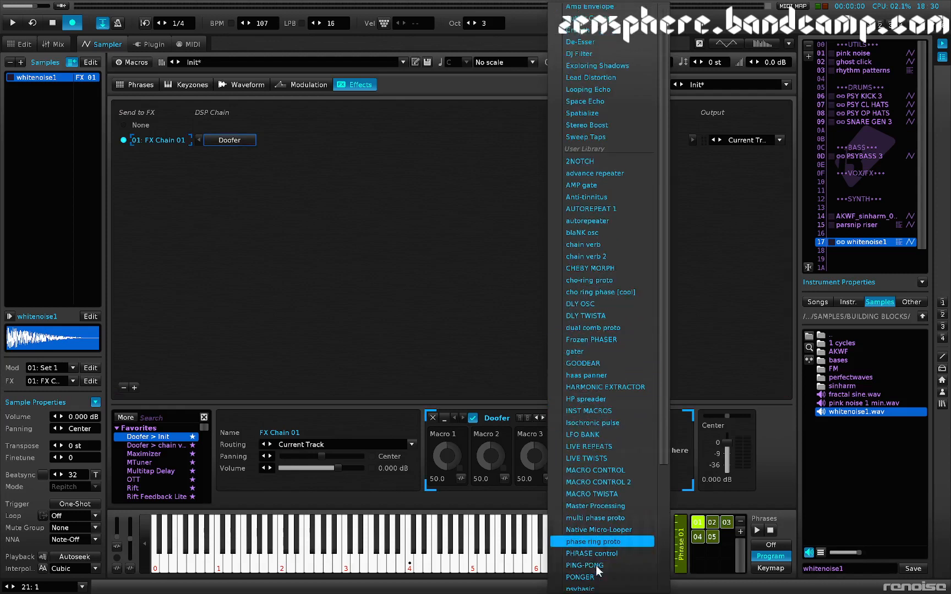
{"action": "left_click", "coordinate": [595, 554]}
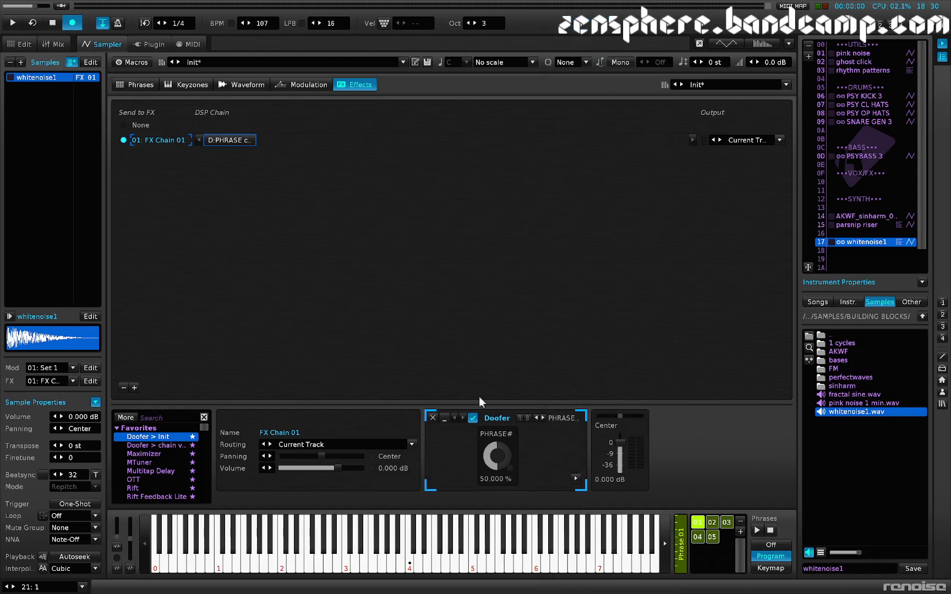
Step: Expand the Doofer and examine how its PHRASE# macro drives the phrase program through the Hydra and Instr. Macros devices
{"action": "left_click", "coordinate": [576, 479]}
{"action": "scroll", "coordinate": [520, 462], "scroll_direction": "right", "scroll_amount": 5}
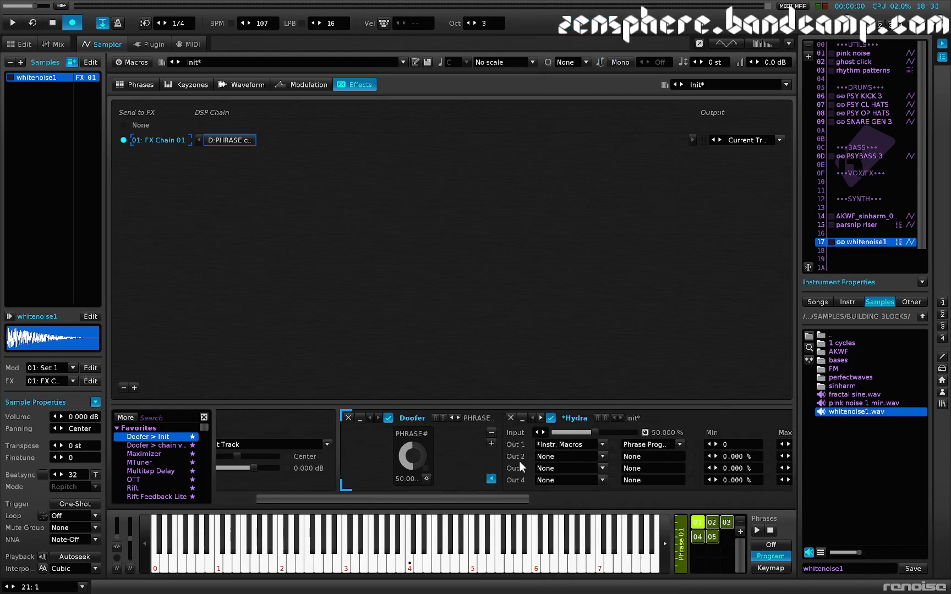
{"action": "scroll", "coordinate": [448, 431], "scroll_direction": "right", "scroll_amount": 8}
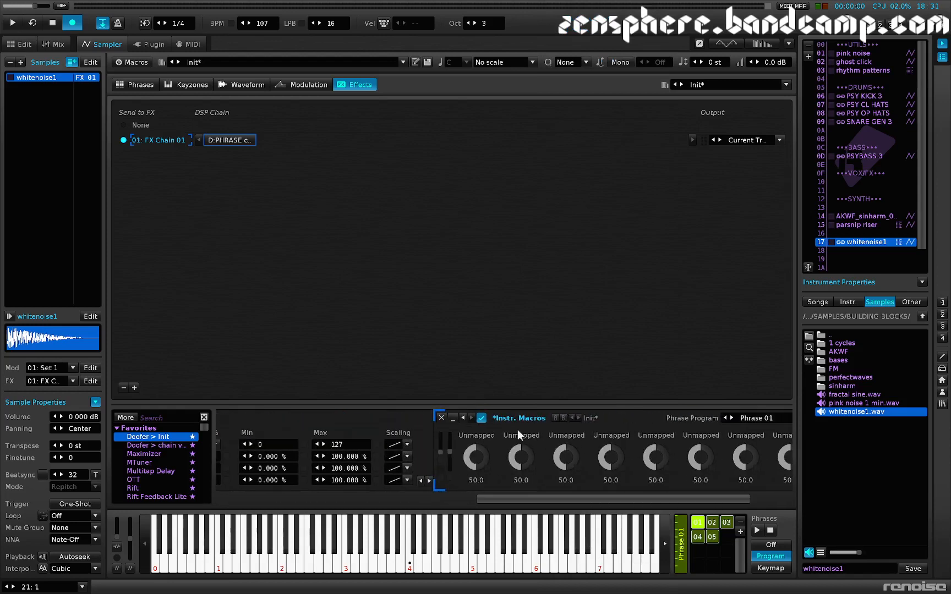
{"action": "scroll", "coordinate": [517, 429], "scroll_direction": "right", "scroll_amount": 1}
{"action": "scroll", "coordinate": [502, 460], "scroll_direction": "left", "scroll_amount": 2}
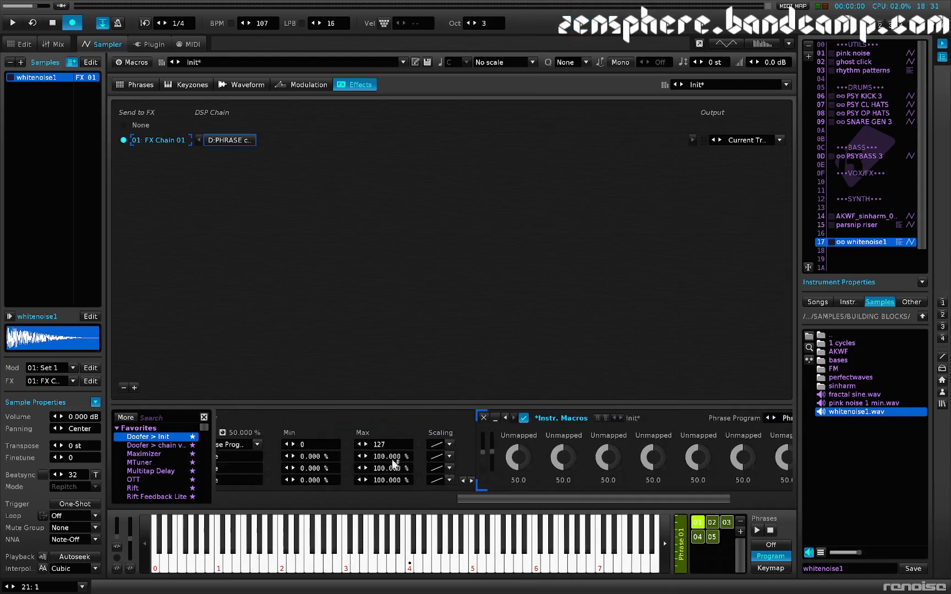
{"action": "scroll", "coordinate": [312, 450], "scroll_direction": "left", "scroll_amount": 2}
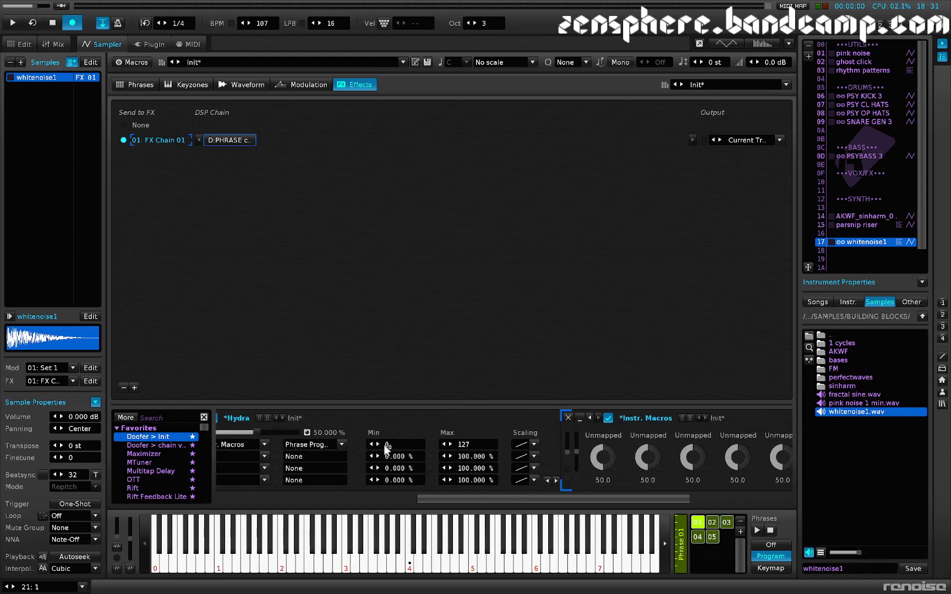
{"action": "scroll", "coordinate": [387, 447], "scroll_direction": "right", "scroll_amount": 5}
{"action": "scroll", "coordinate": [531, 449], "scroll_direction": "left", "scroll_amount": 4}
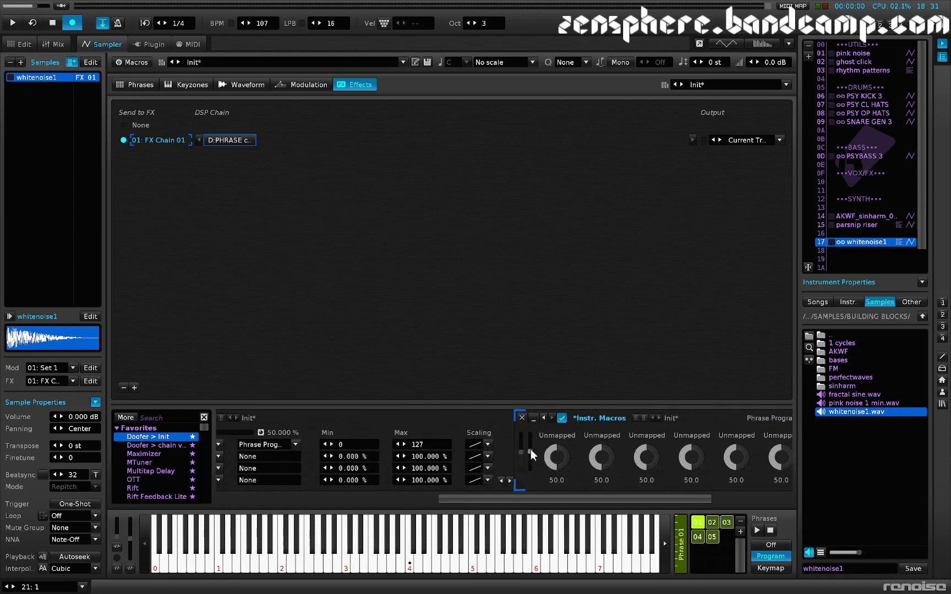
{"action": "scroll", "coordinate": [530, 449], "scroll_direction": "left", "scroll_amount": 7}
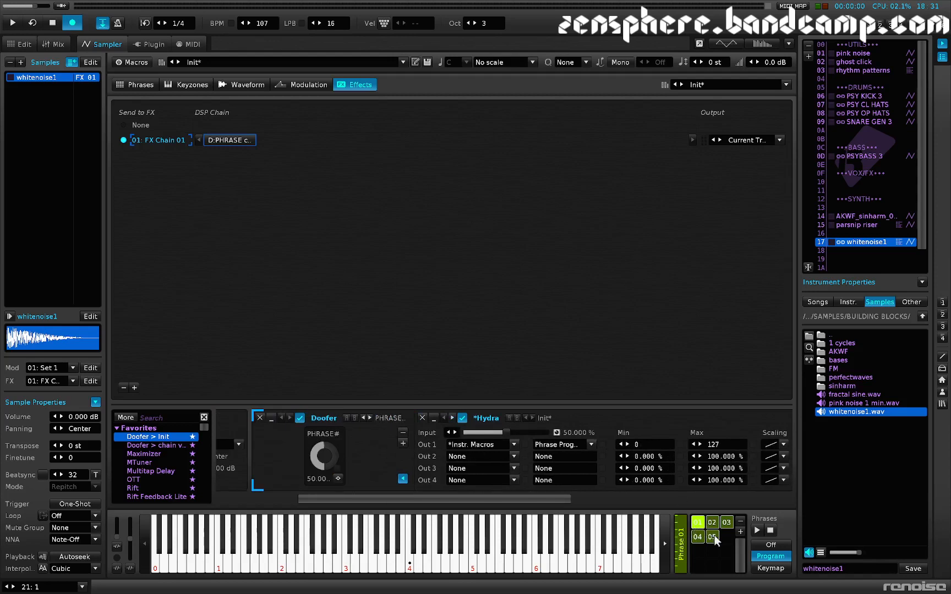
Step: Turn the PHRASE# macro down to 0 % and set the Hydra's Out 1 range to min 1 and max 5
{"action": "left_click_drag", "start_coordinate": [324, 456], "coordinate": [325, 491]}
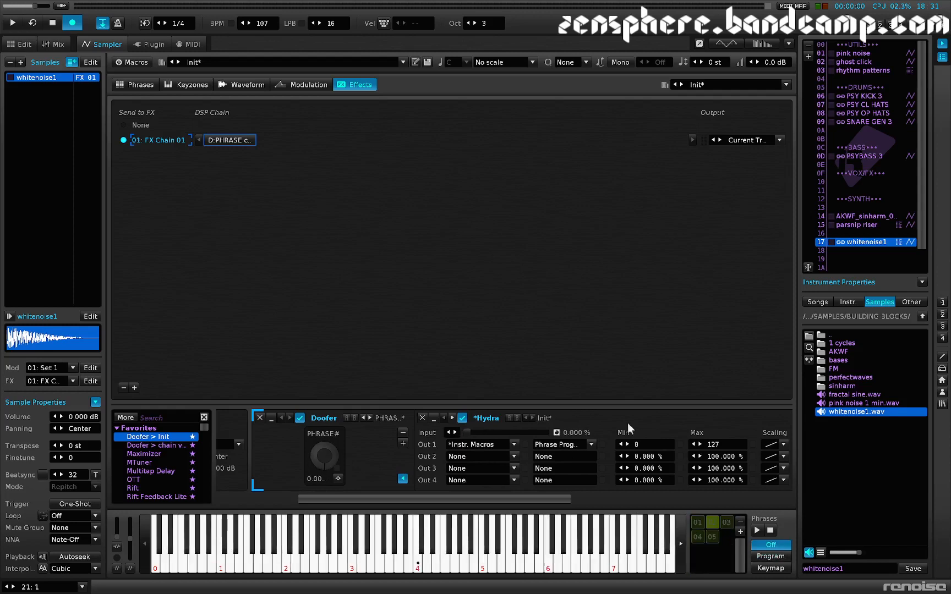
{"action": "left_click", "coordinate": [627, 444]}
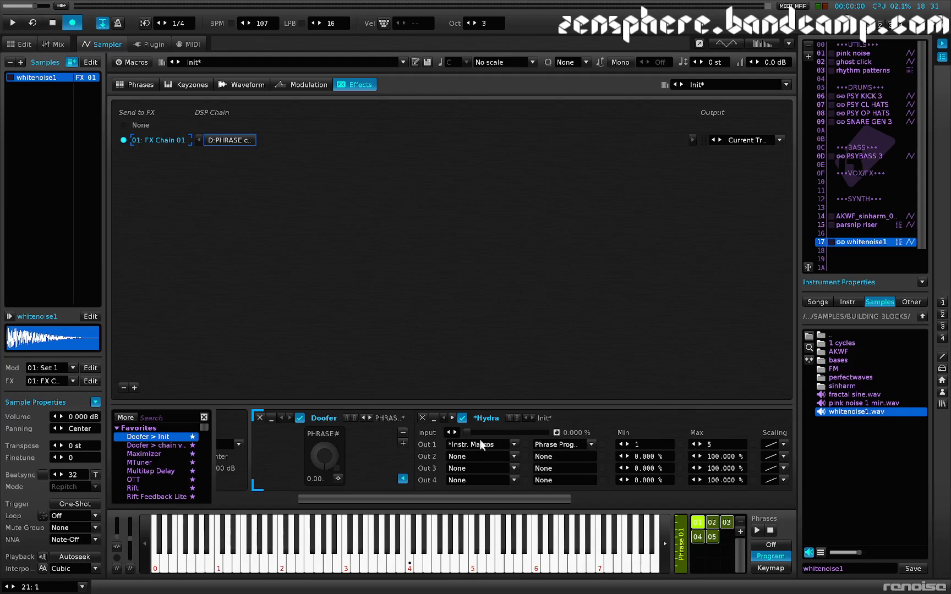
Step: Sweep the PHRASE# macro through its range, audition the note, and leave the macro at about 3.2 %
{"action": "left_click_drag", "start_coordinate": [325, 456], "coordinate": [325, 414]}
{"action": "left_click_drag", "start_coordinate": [327, 461], "coordinate": [326, 502]}
{"action": "key", "text": "z"}
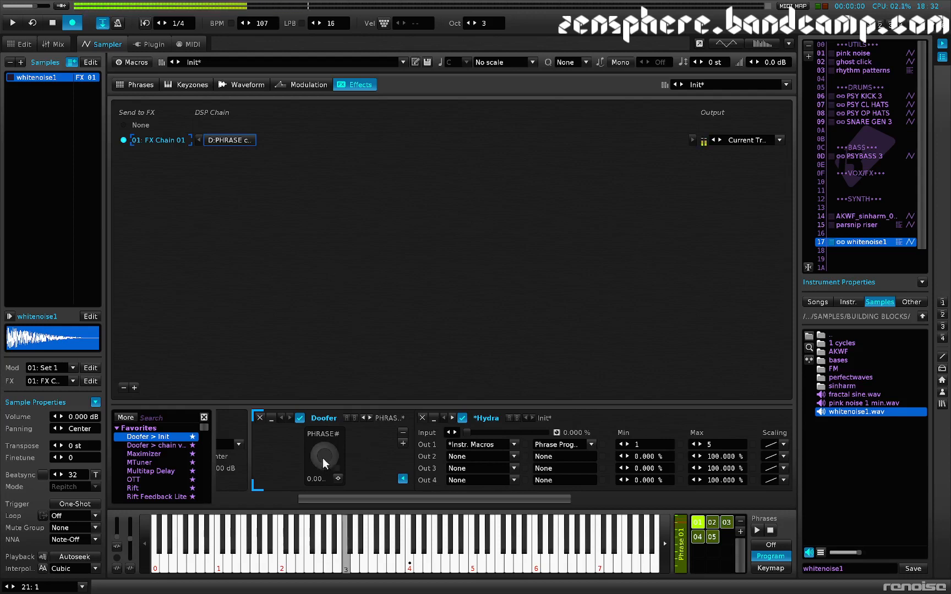
{"action": "mouse_move", "coordinate": [325, 464]}
{"action": "left_mouse_down"}
{"action": "mouse_move", "coordinate": [324, 414]}
{"action": "mouse_move", "coordinate": [325, 464]}
{"action": "left_mouse_up"}
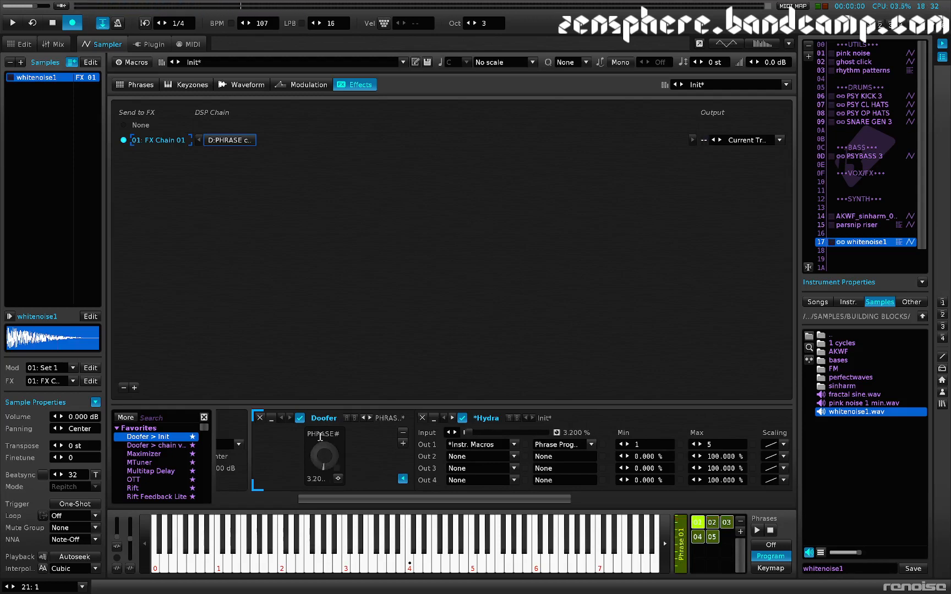
Step: Fill track 1 of the pattern with C-4 notes of whitenoise1 every 16 lines and start playback
{"action": "key", "text": "F1"}
{"action": "left_click_drag", "start_coordinate": [713, 263], "coordinate": [714, 265]}
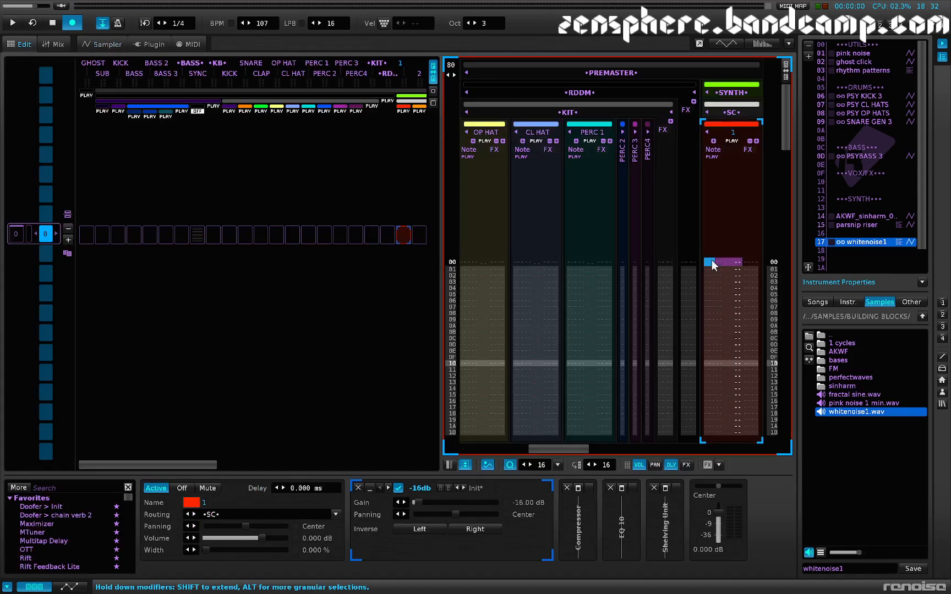
{"action": "key", "text": "z"}
{"action": "key", "text": "z"}
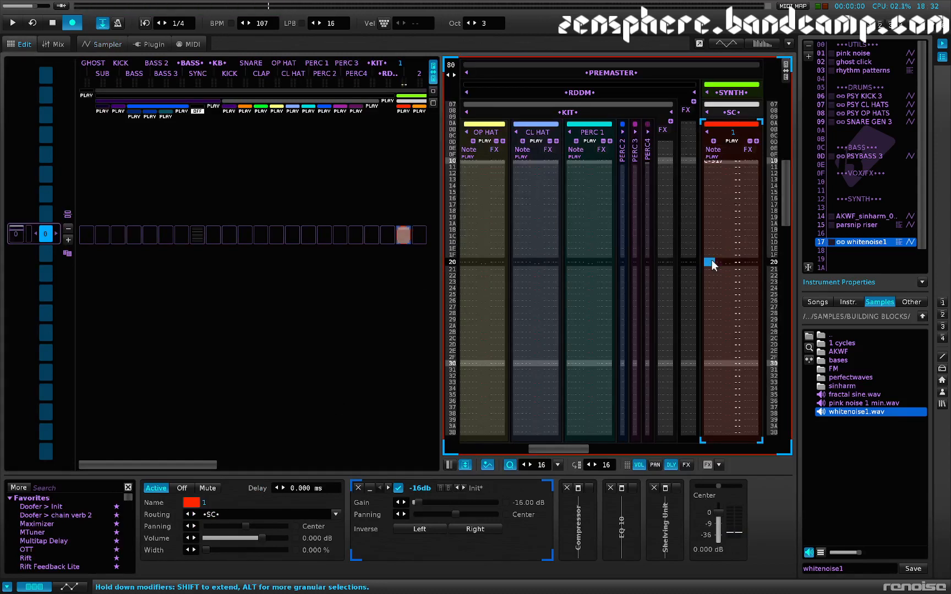
{"action": "scroll", "coordinate": [712, 264], "scroll_direction": "up", "scroll_amount": 10}
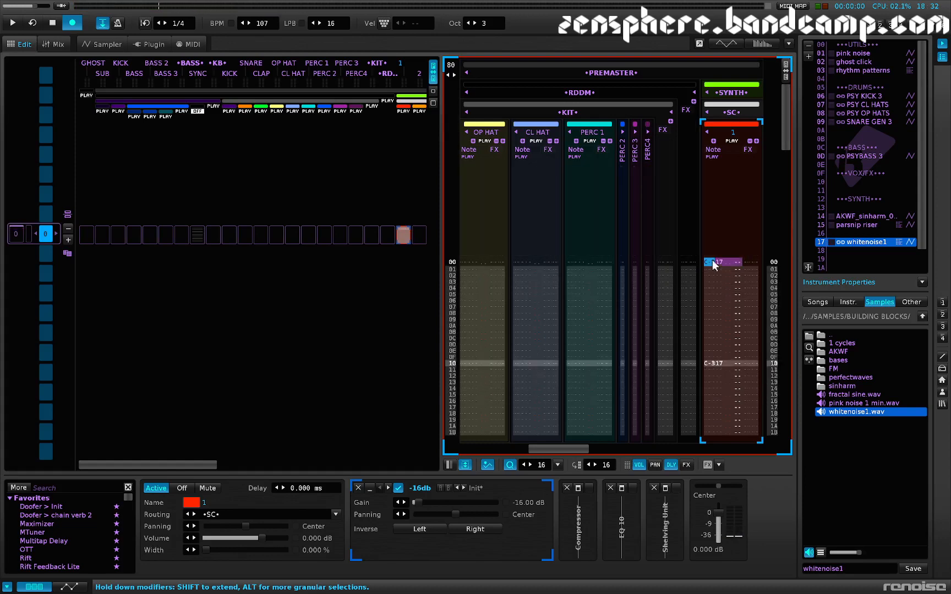
{"action": "scroll", "coordinate": [711, 264], "scroll_direction": "up", "scroll_amount": 1}
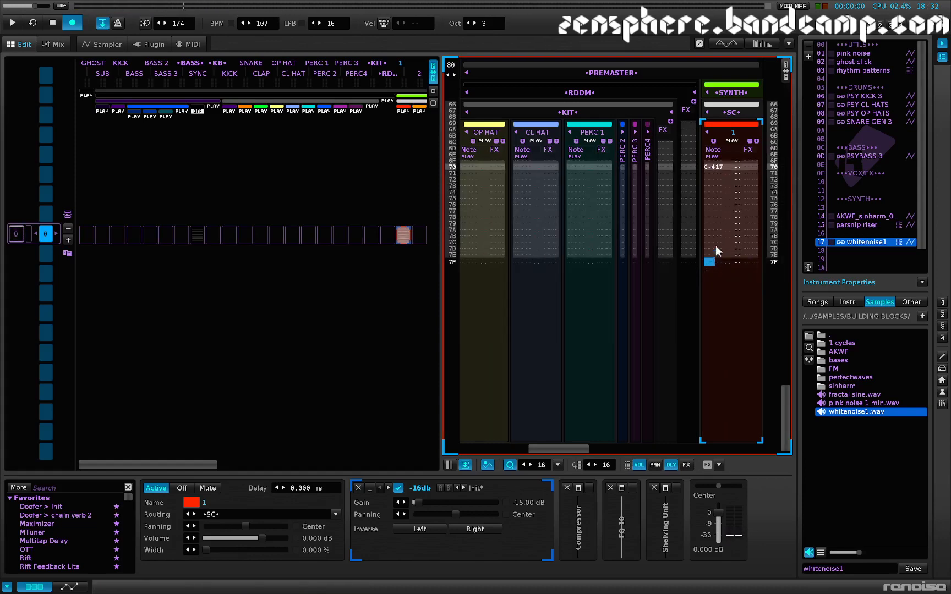
{"action": "key", "text": "space"}
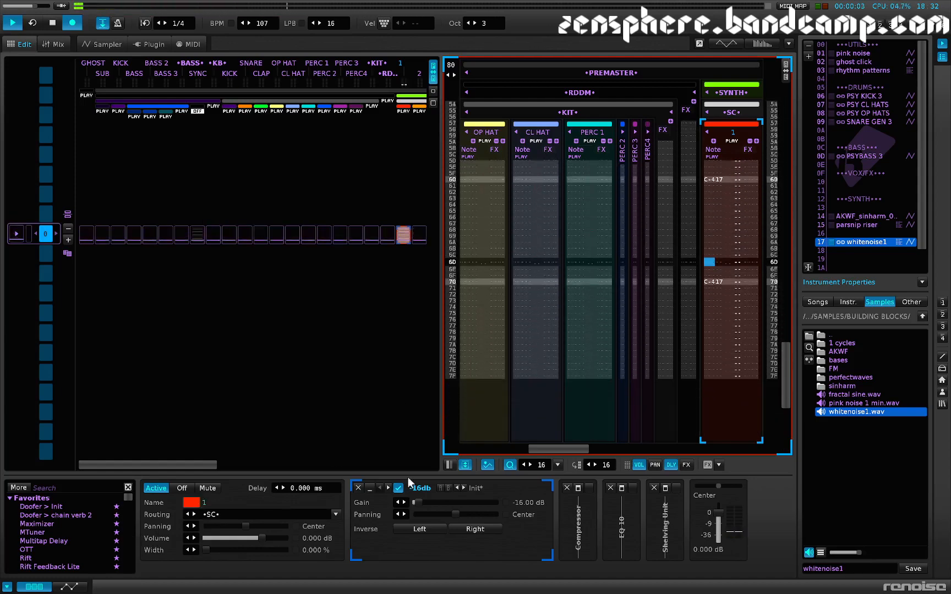
Step: Map the instrument's first macro to the Doofer's PHRASE# parameter and turn it to about 53.2
{"action": "key", "text": "F3"}
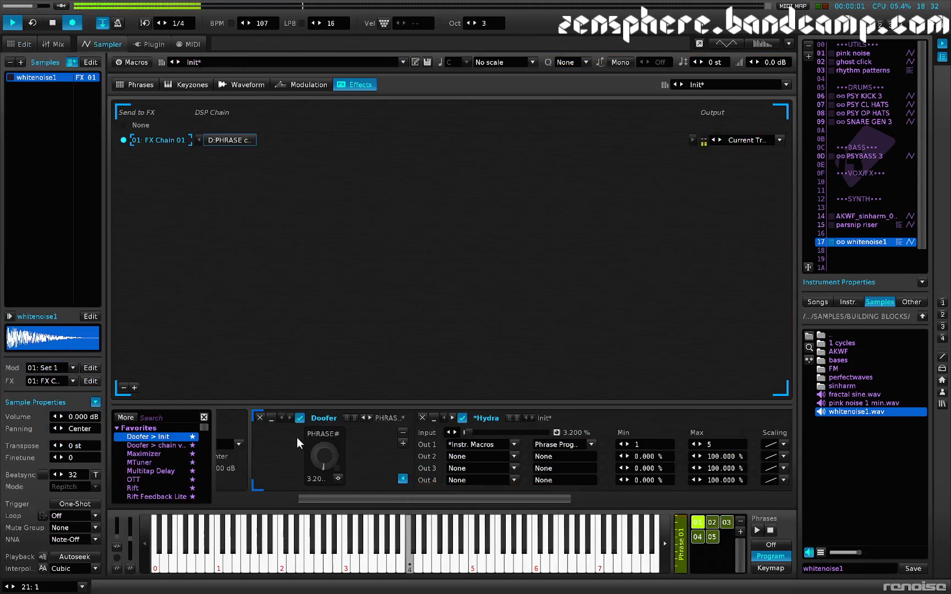
{"action": "left_click", "coordinate": [133, 62]}
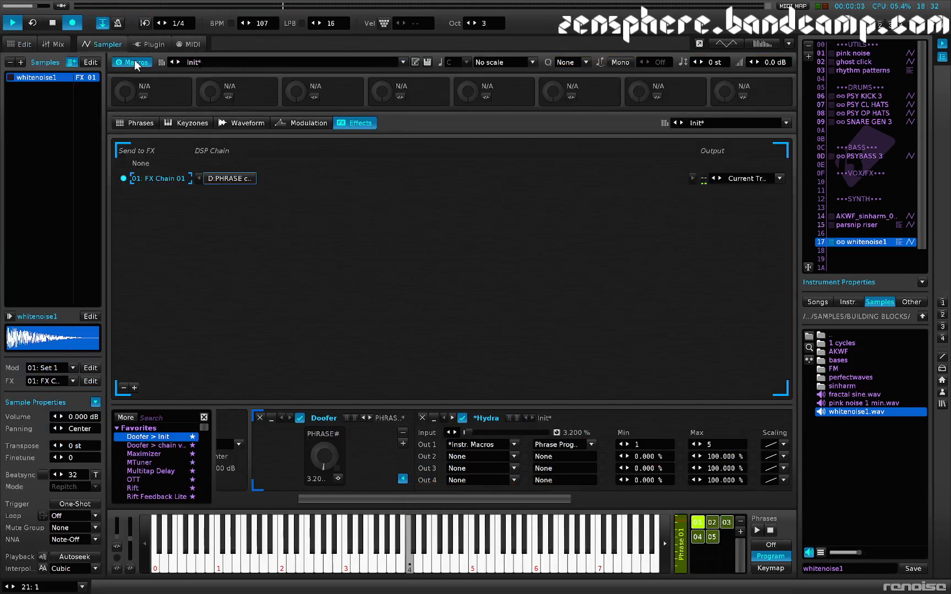
{"action": "left_click", "coordinate": [144, 99]}
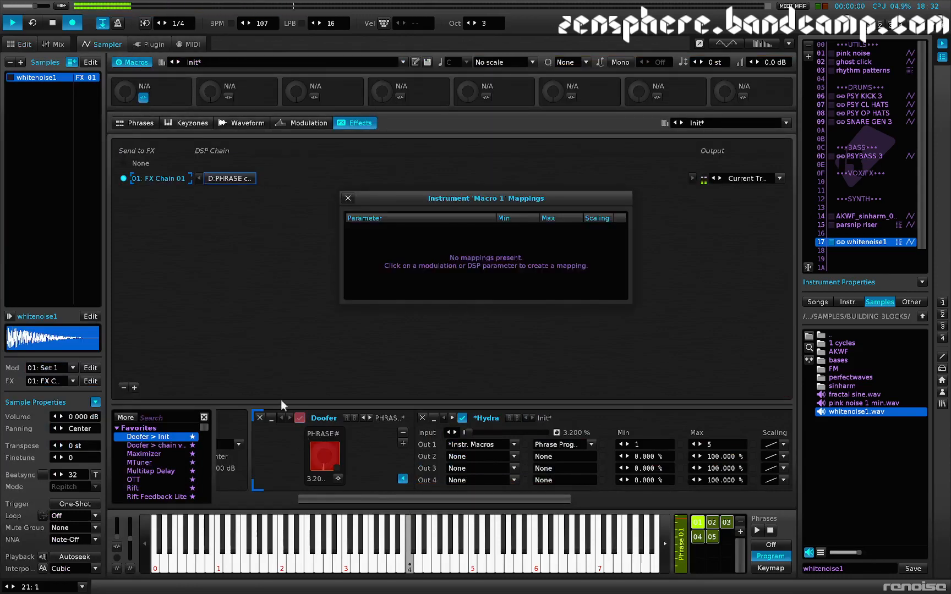
{"action": "left_click", "coordinate": [323, 459]}
{"action": "left_click", "coordinate": [347, 197]}
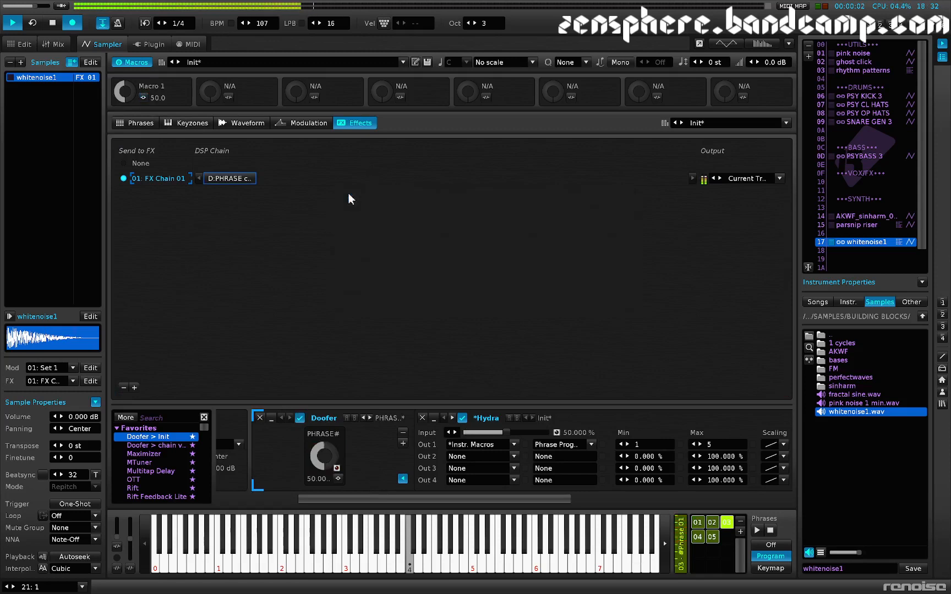
{"action": "mouse_move", "coordinate": [125, 92]}
{"action": "left_mouse_down"}
{"action": "mouse_move", "coordinate": [125, 122]}
{"action": "mouse_move", "coordinate": [125, 89]}
{"action": "left_mouse_up"}
Step: Rename Macro 1 to "phrase number" and try turning its knob during playback
{"action": "double_click", "coordinate": [145, 86]}
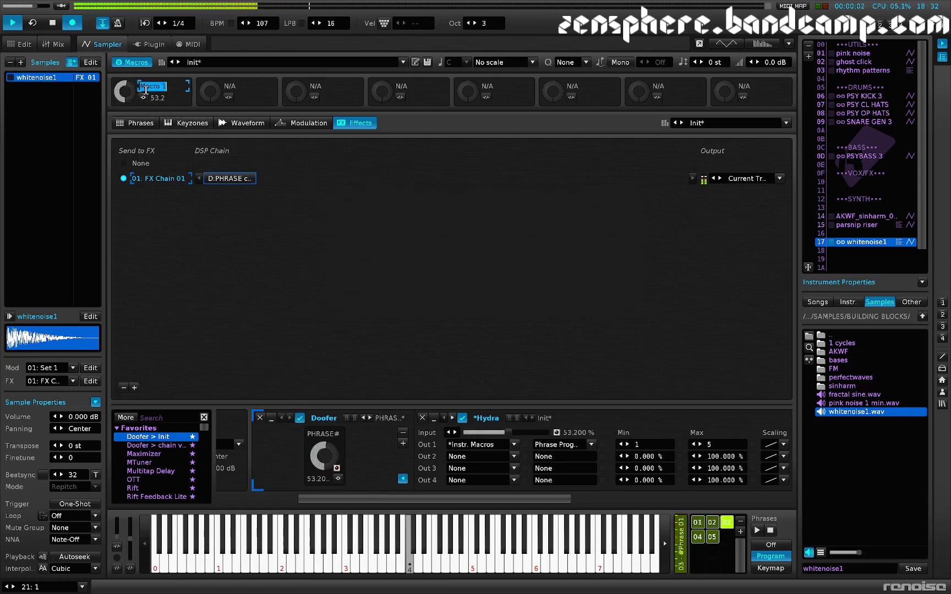
{"action": "type", "text": "Phrase number"}
{"action": "key", "text": "Return"}
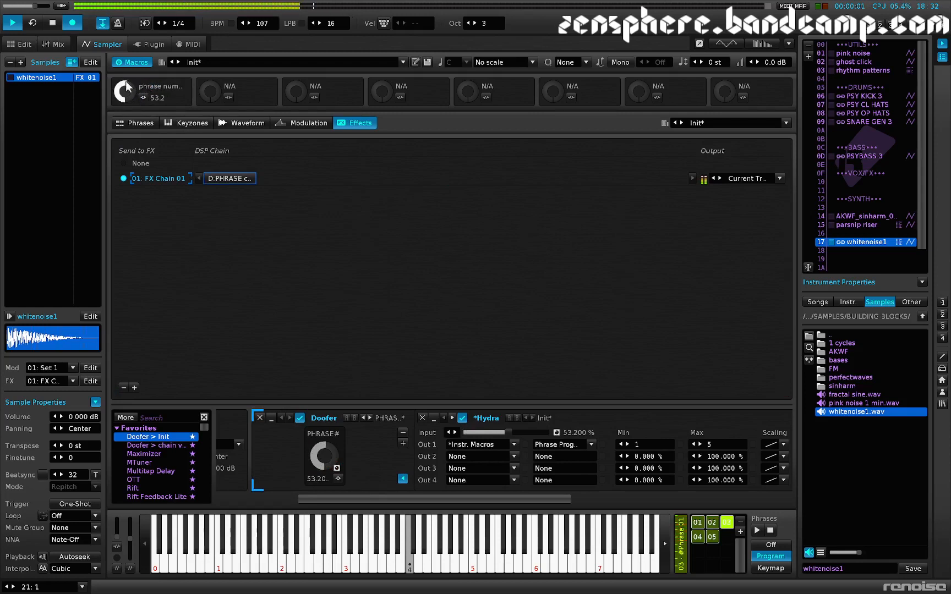
{"action": "left_click_drag", "start_coordinate": [125, 91], "coordinate": [125, 89]}
Step: Add an *Instr. Macros device to track 1 and turn its phrase number knob to about 19.2
{"action": "key", "text": "F2"}
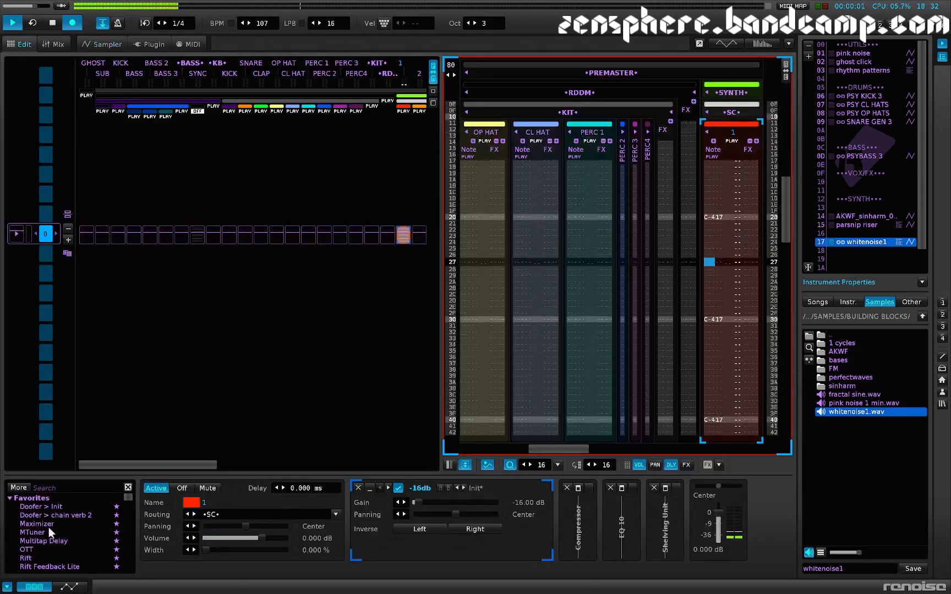
{"action": "scroll", "coordinate": [50, 536], "scroll_direction": "down", "scroll_amount": 3}
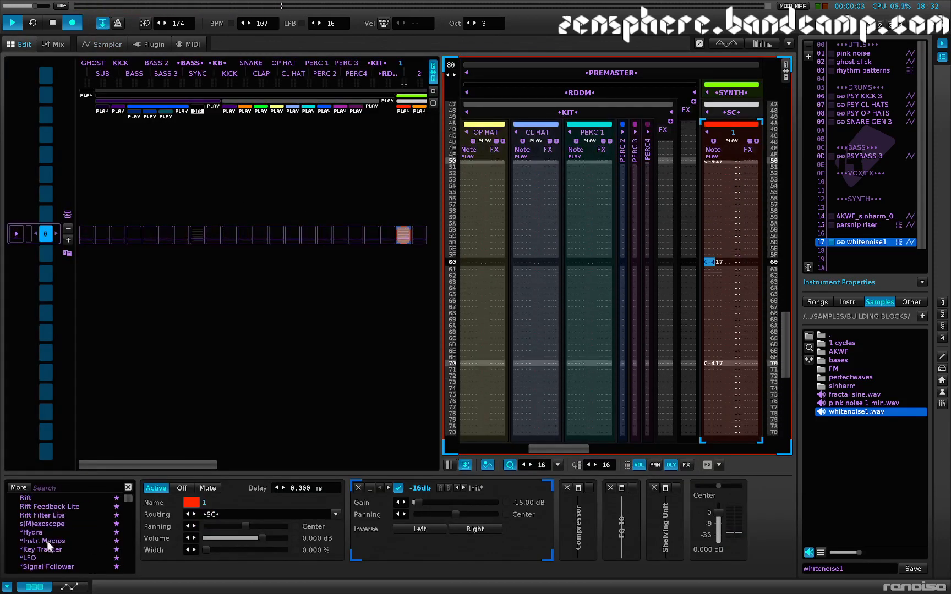
{"action": "double_click", "coordinate": [49, 541]}
{"action": "mouse_move", "coordinate": [392, 535]}
{"action": "left_mouse_down"}
{"action": "mouse_move", "coordinate": [391, 487]}
{"action": "mouse_move", "coordinate": [392, 531]}
{"action": "left_mouse_up"}
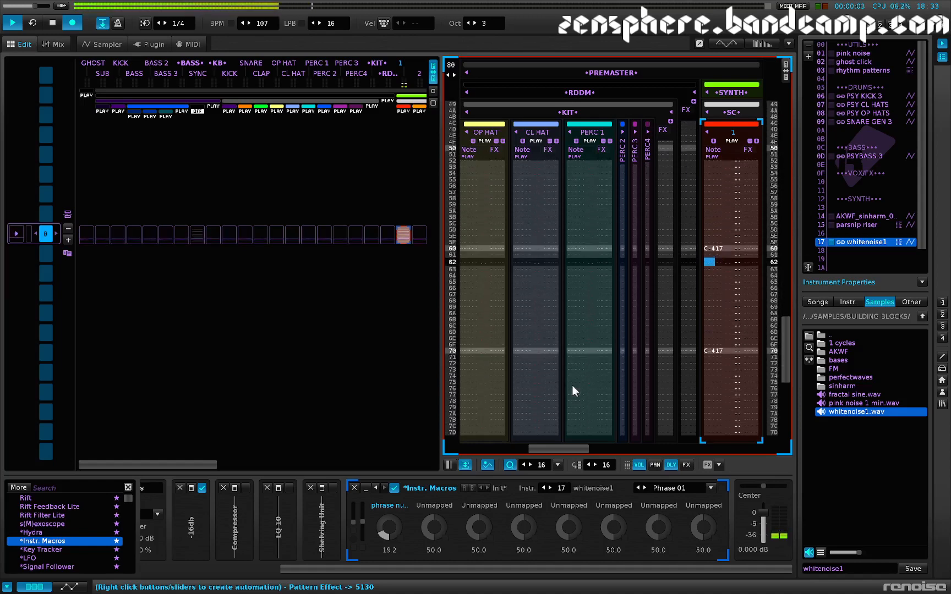
Step: Stop playback and switch track 1 off
{"action": "key", "text": "space"}
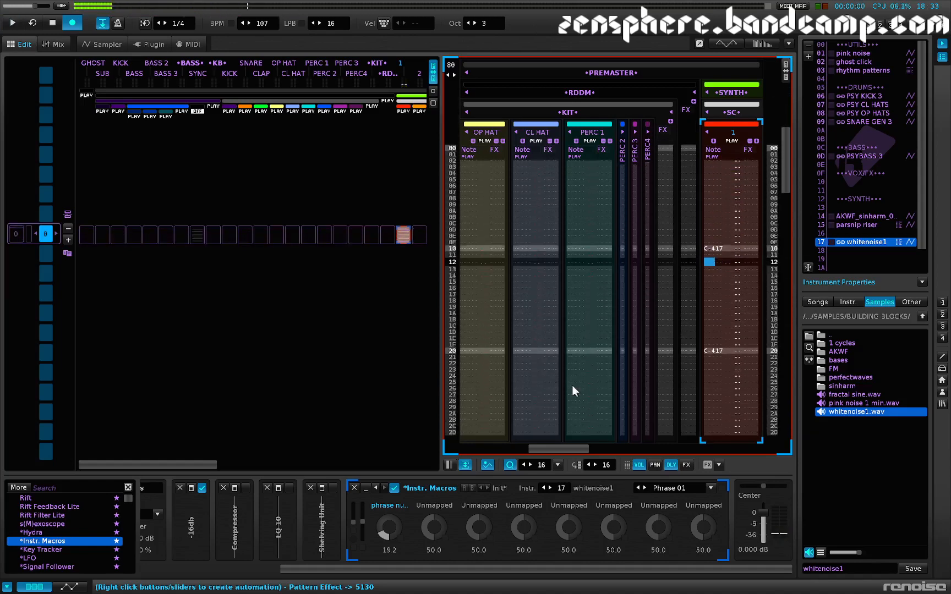
{"action": "scroll", "coordinate": [547, 342], "scroll_direction": "right", "scroll_amount": 3}
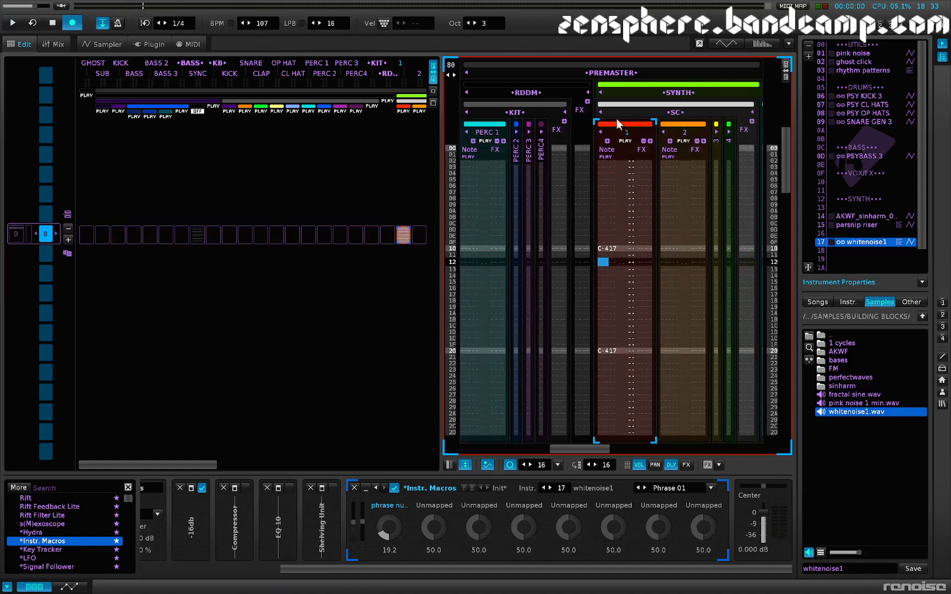
{"action": "left_click", "coordinate": [626, 141]}
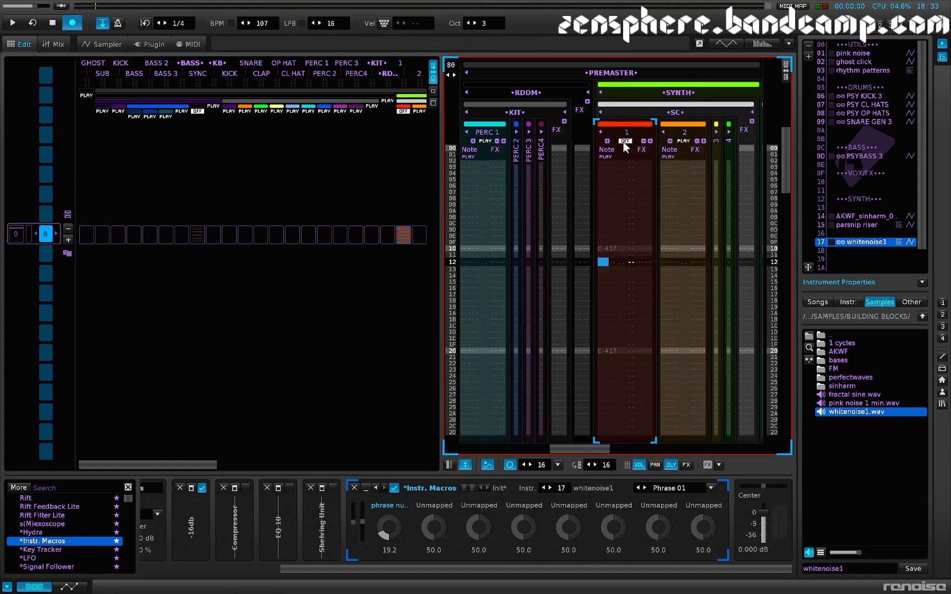
Step: Expand track 2 to four note columns and place the cursor on its first line
{"action": "left_click", "coordinate": [683, 141]}
{"action": "left_click", "coordinate": [683, 140]}
{"action": "left_click", "coordinate": [670, 142]}
{"action": "left_click", "coordinate": [671, 142]}
{"action": "left_click", "coordinate": [670, 142]}
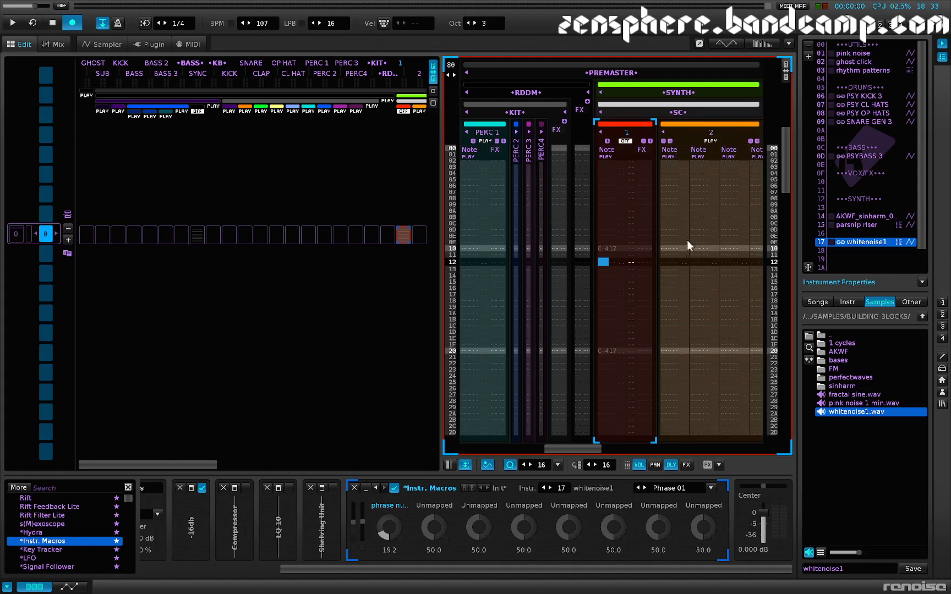
{"action": "scroll", "coordinate": [686, 252], "scroll_direction": "right", "scroll_amount": 3}
{"action": "scroll", "coordinate": [620, 263], "scroll_direction": "up", "scroll_amount": 4}
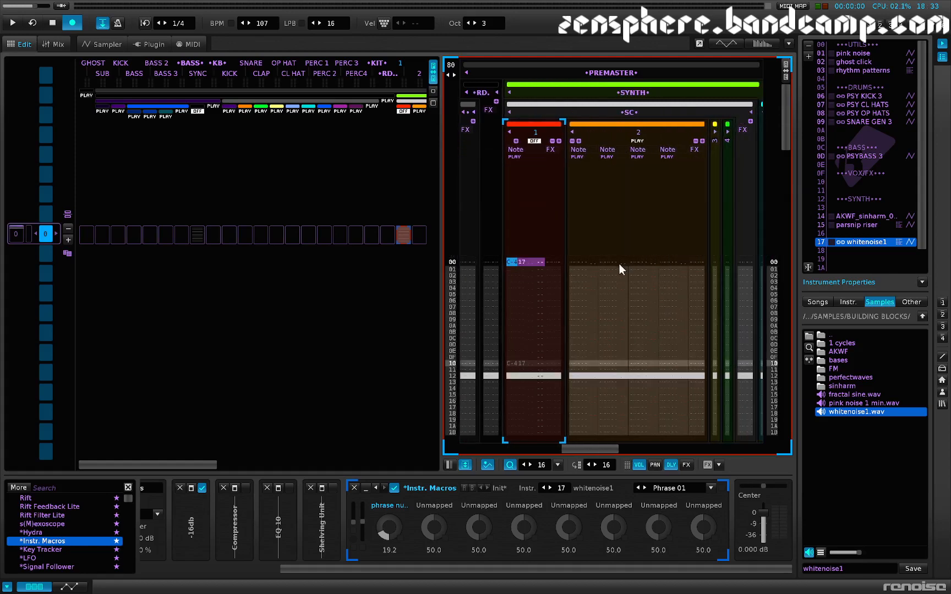
{"action": "left_click", "coordinate": [577, 263]}
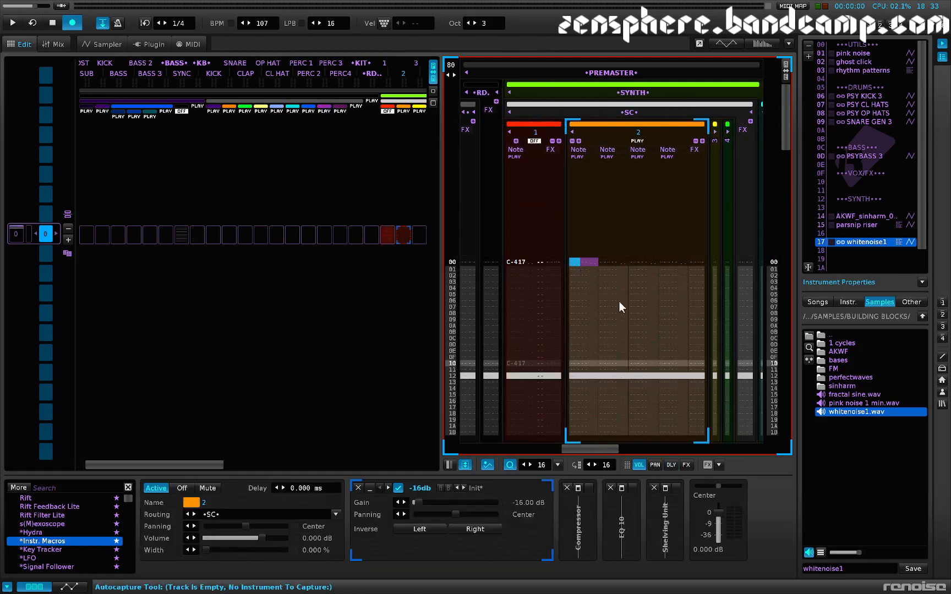
Step: Switch whitenoise1's phrases to Keymap mode and map phrase 01 to the single key C-4
{"action": "key", "text": "F3"}
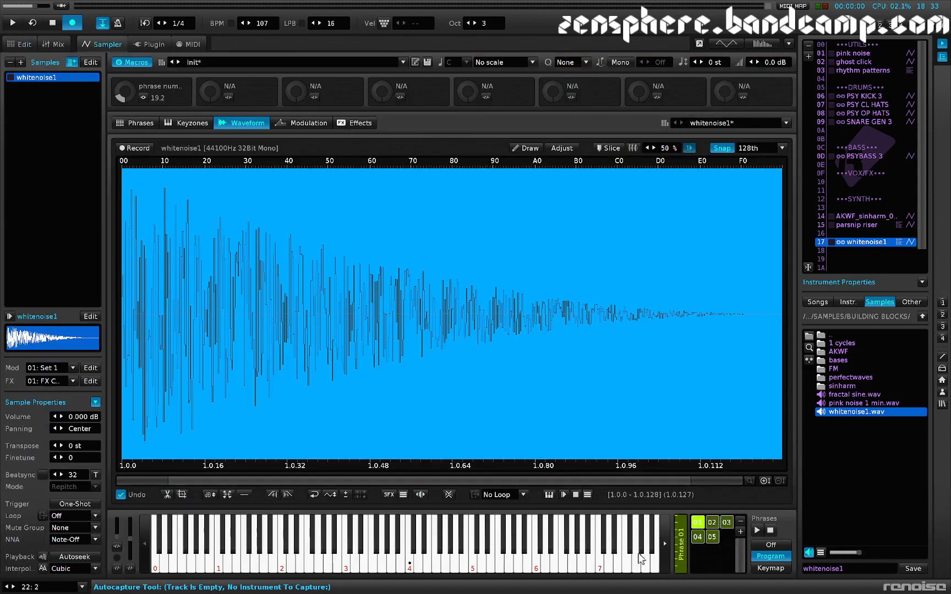
{"action": "left_click", "coordinate": [771, 569]}
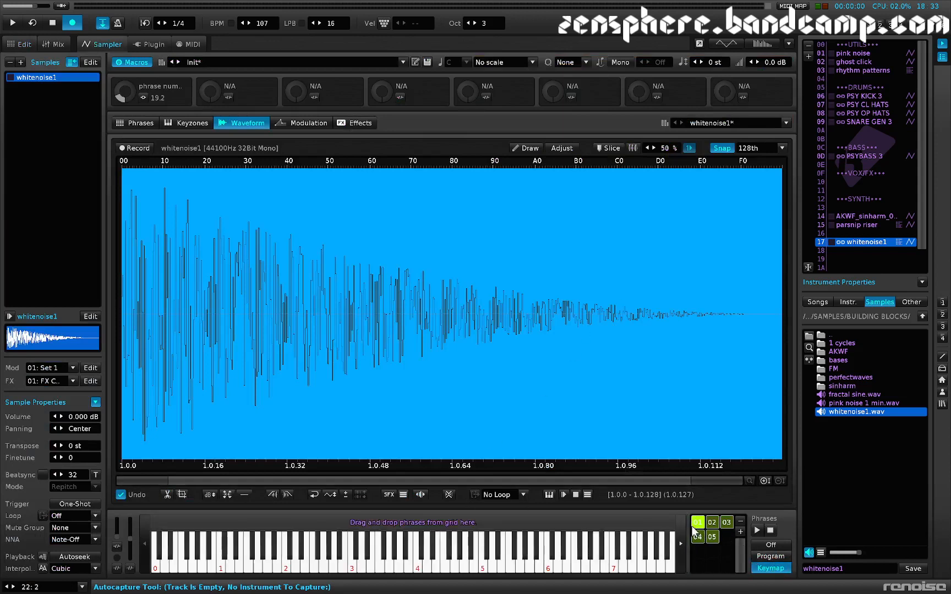
{"action": "left_click_drag", "start_coordinate": [698, 522], "coordinate": [419, 531]}
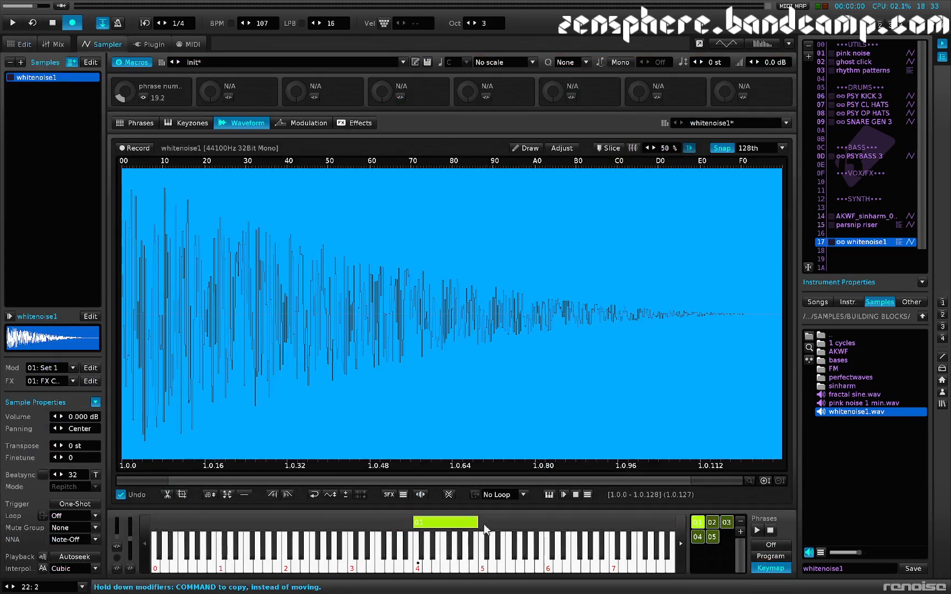
{"action": "left_click_drag", "start_coordinate": [475, 523], "coordinate": [416, 523]}
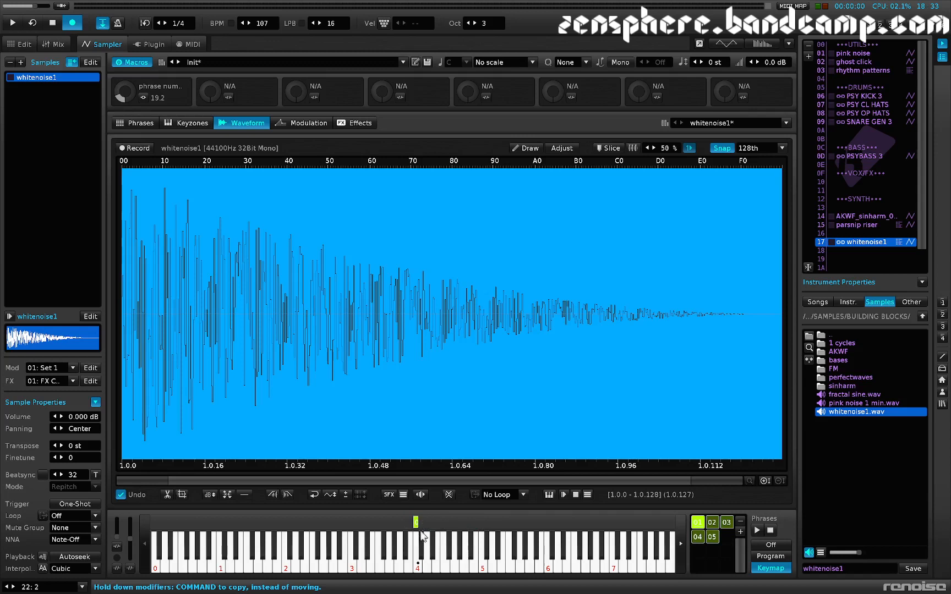
Step: Map phrase 02 to the single key D-4 and phrase 03 to the single key E-4
{"action": "left_click", "coordinate": [710, 525]}
{"action": "left_click_drag", "start_coordinate": [714, 527], "coordinate": [424, 527]}
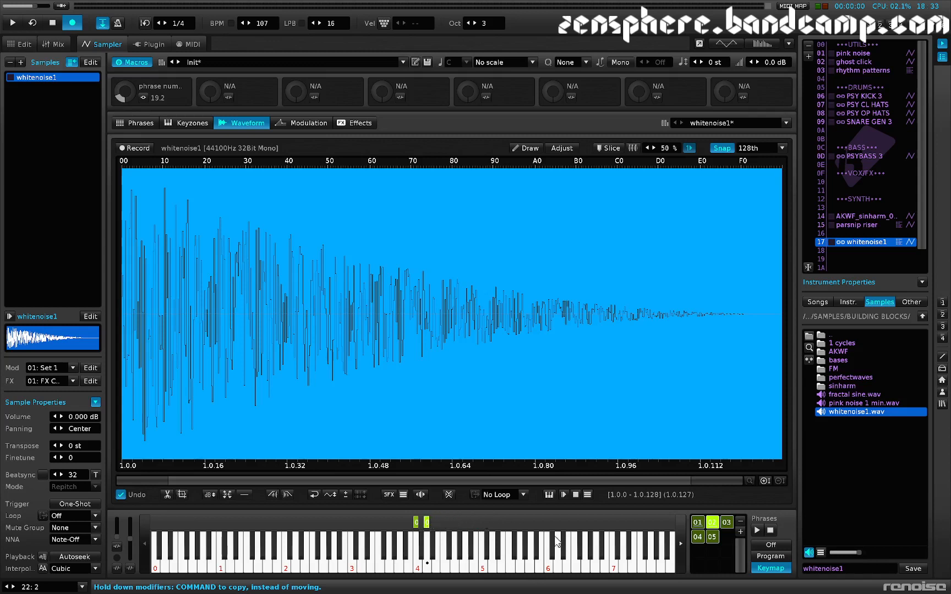
{"action": "left_click_drag", "start_coordinate": [727, 528], "coordinate": [437, 530]}
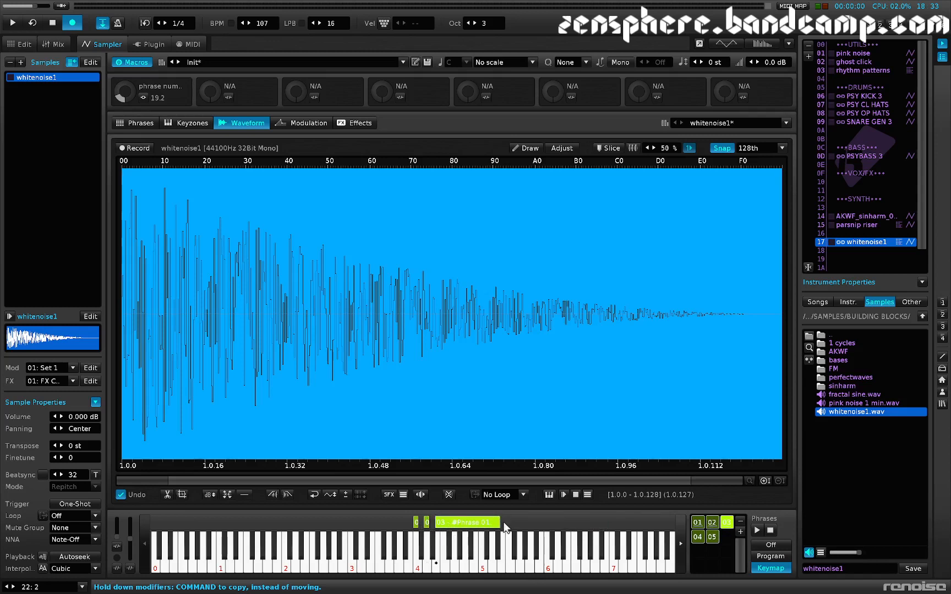
{"action": "left_click_drag", "start_coordinate": [497, 522], "coordinate": [427, 525]}
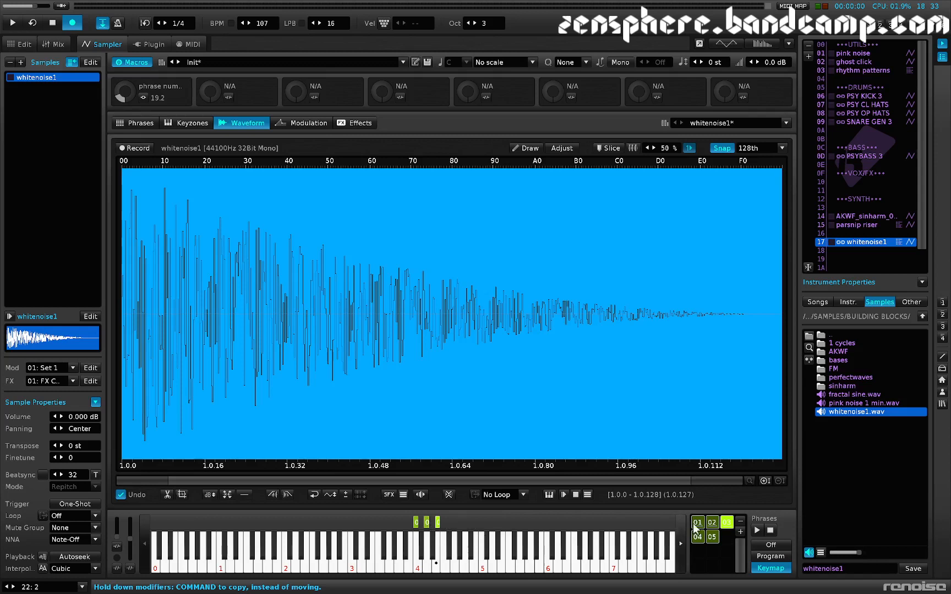
Step: Map phrase 04 to the single key F-4 and phrase 05 to the single key G-4
{"action": "left_click_drag", "start_coordinate": [698, 541], "coordinate": [433, 529]}
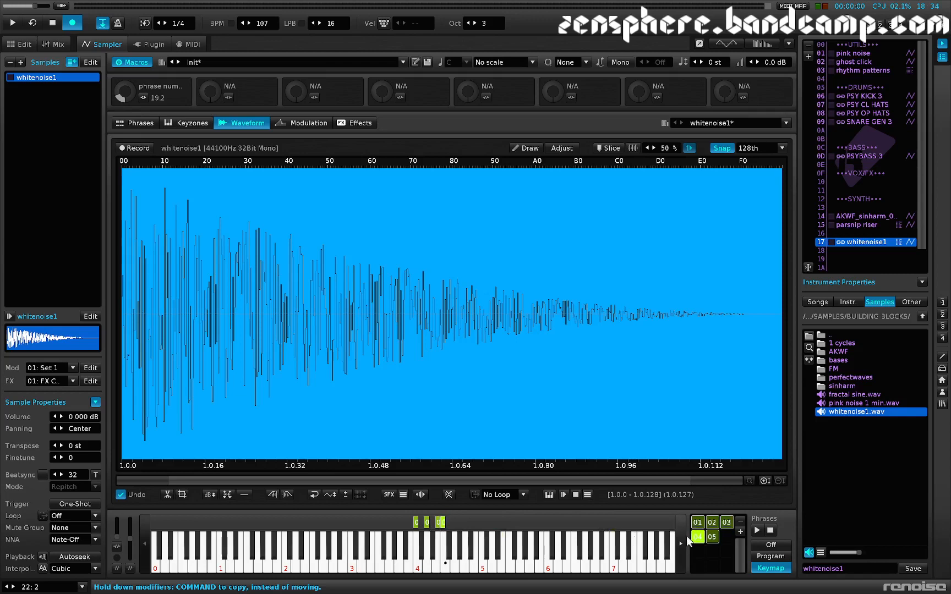
{"action": "left_click", "coordinate": [713, 537]}
{"action": "double_click", "coordinate": [714, 539]}
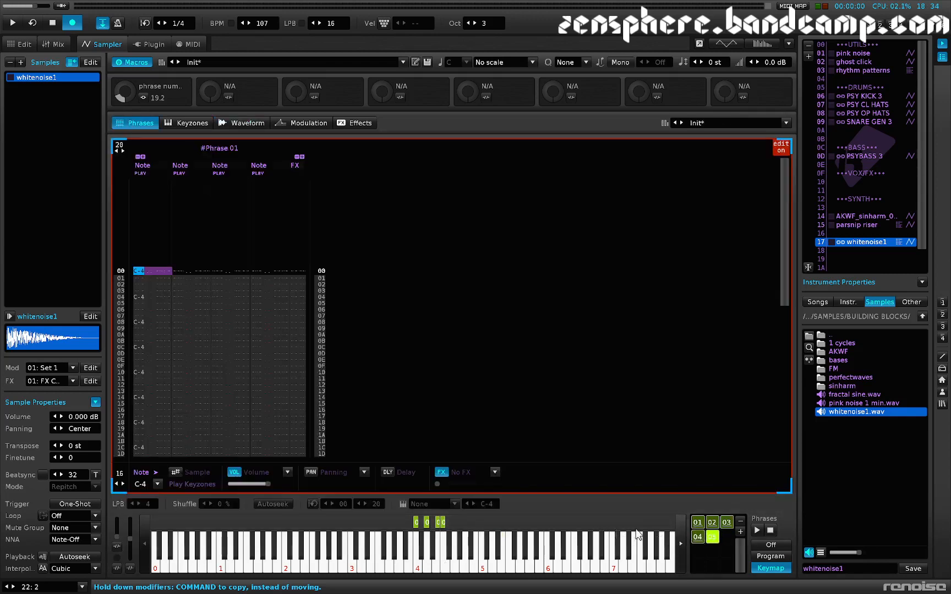
{"action": "left_click_drag", "start_coordinate": [714, 539], "coordinate": [453, 528]}
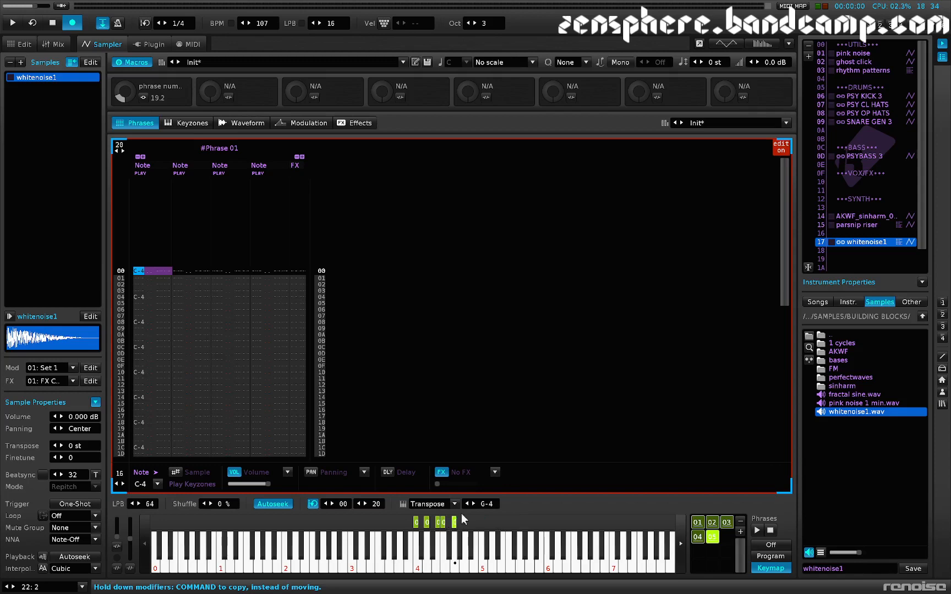
Step: Return to the pattern editor, add a fifth note column to track 2 and set the edit step to 1
{"action": "key", "text": "F1"}
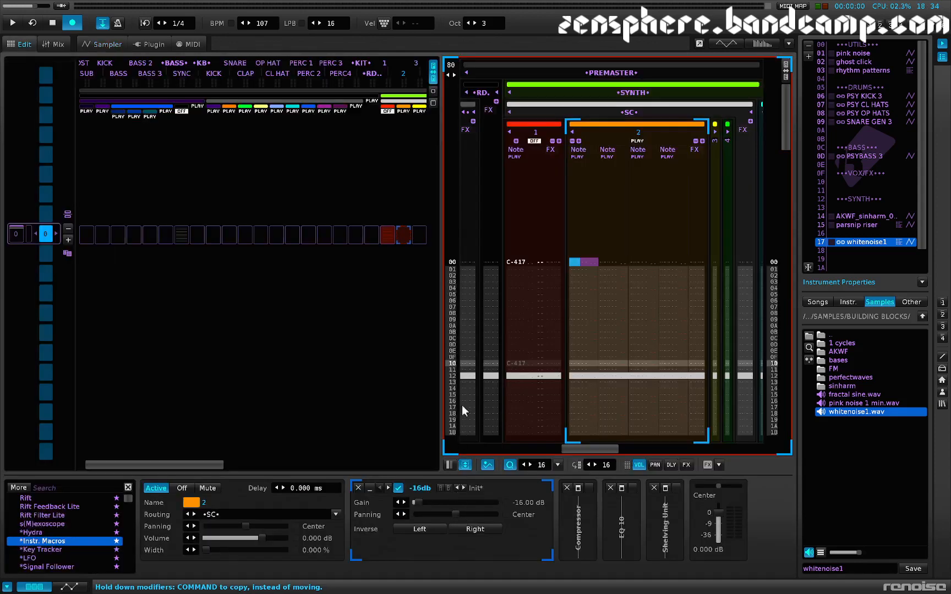
{"action": "key", "text": "Escape"}
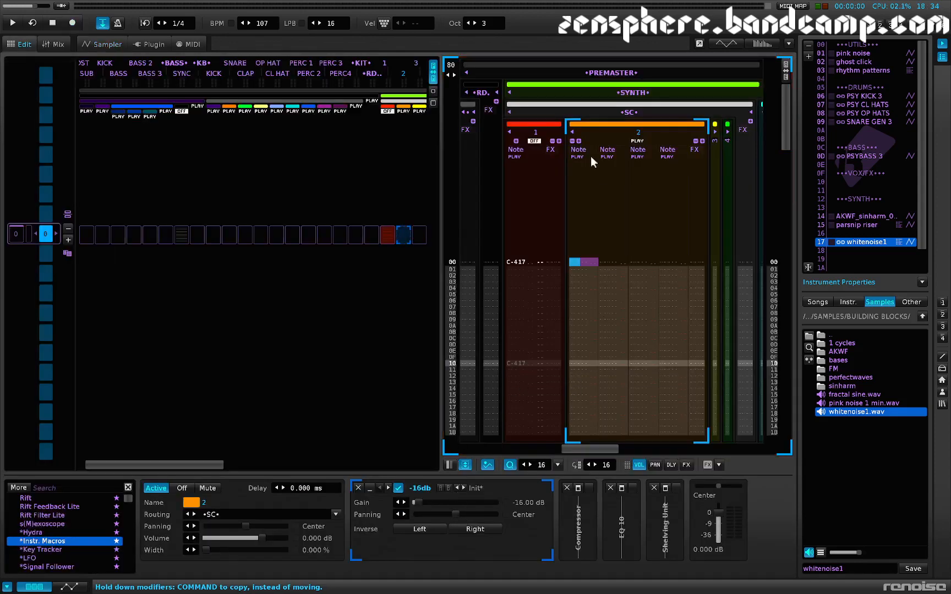
{"action": "left_click", "coordinate": [581, 139]}
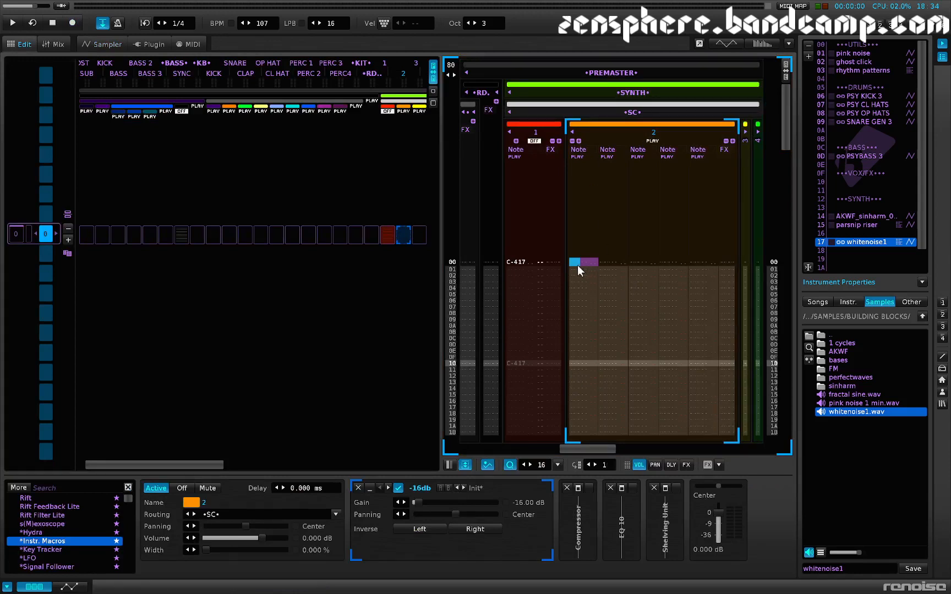
{"action": "key", "text": "Escape"}
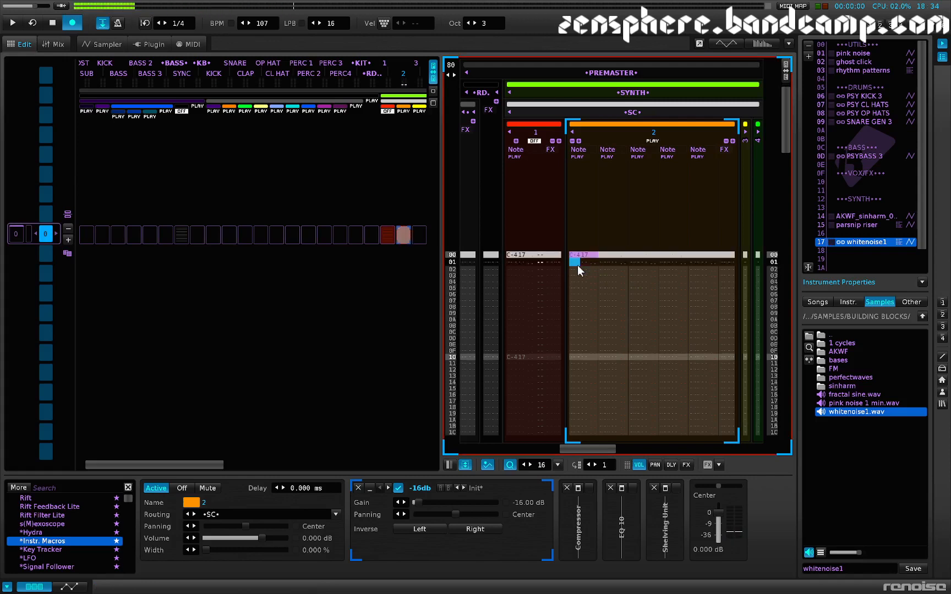
Step: Enter whitenoise1 notes C-4, D-4, E-4, F-4 and G-4 across the five note columns on track 2's line 00
{"action": "key", "text": "q"}
{"action": "key", "text": "Right"}
{"action": "key", "text": "w"}
{"action": "key", "text": "Up"}
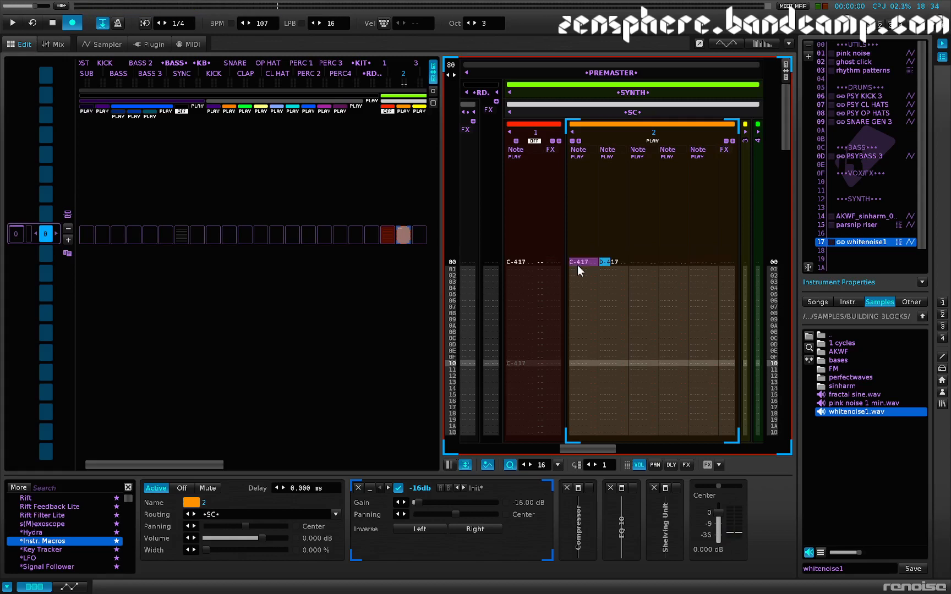
{"action": "key", "text": "Right"}
{"action": "key", "text": "Right"}
{"action": "key", "text": "Right"}
{"action": "key", "text": "Right"}
{"action": "key", "text": "Right"}
{"action": "key", "text": "e"}
{"action": "key", "text": "Up"}
{"action": "key", "text": "Right"}
{"action": "key", "text": "Right"}
{"action": "key", "text": "Right"}
{"action": "key", "text": "r"}
{"action": "key", "text": "Up"}
Step: Enter the mutually exclusive maybe command 0Y00 in track 2's effect column on line 00
{"action": "key", "text": "Right"}
{"action": "key", "text": "Right"}
{"action": "key", "text": "t"}
{"action": "key", "text": "Up"}
{"action": "key", "text": "Right"}
{"action": "key", "text": "y"}
{"action": "key", "text": "Up"}
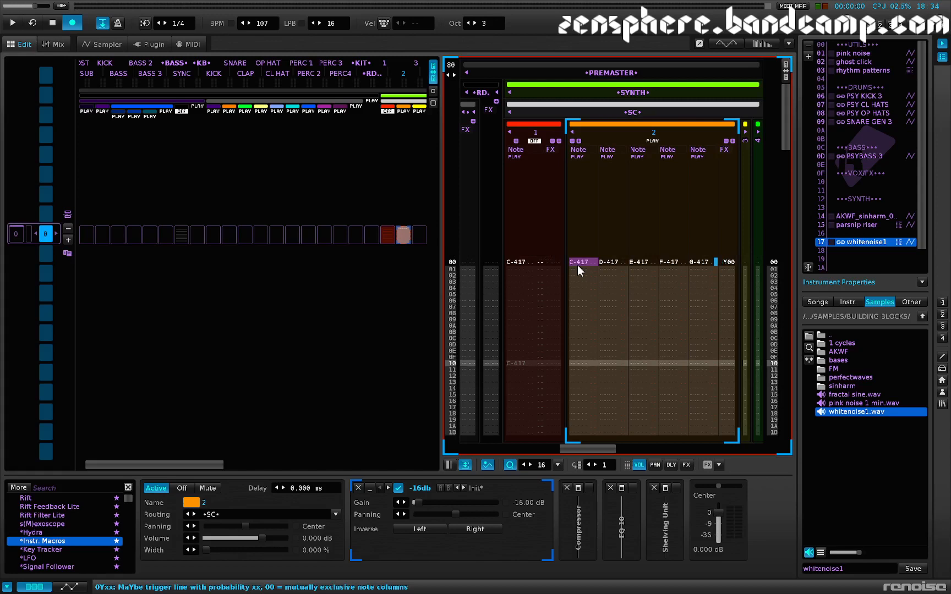
Step: Add the Y maybe-trigger command to each of the five notes on track 2's line 00
{"action": "key", "text": "Left"}
{"action": "key", "text": "Left"}
{"action": "key", "text": "Left"}
{"action": "key", "text": "Left"}
{"action": "key", "text": "Left"}
{"action": "key", "text": "y"}
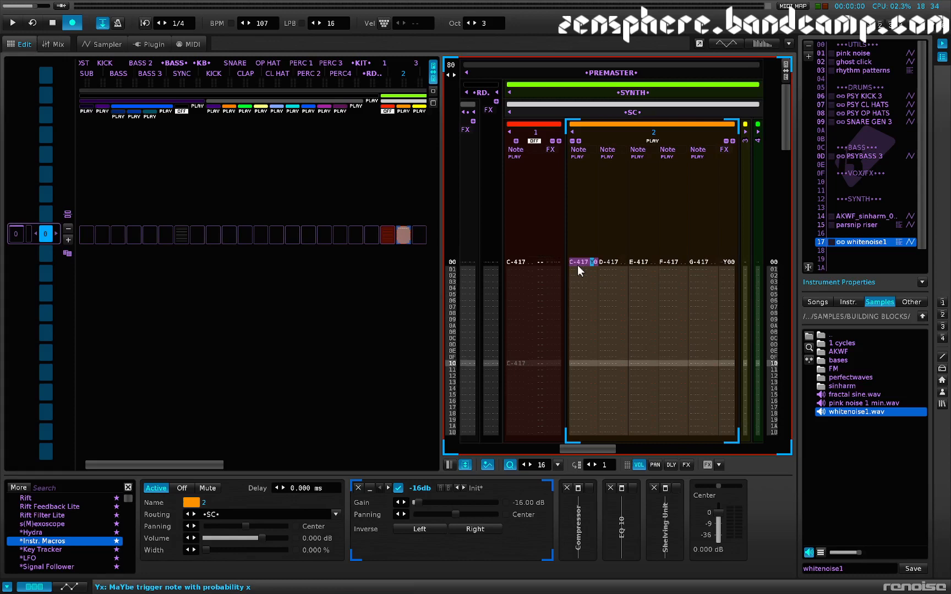
{"action": "key", "text": "y"}
{"action": "key", "text": "Up"}
{"action": "key", "text": "Right"}
{"action": "key", "text": "Right"}
{"action": "key", "text": "Right"}
{"action": "key", "text": "Right"}
{"action": "key", "text": "Right"}
{"action": "key", "text": "y"}
{"action": "key", "text": "Up"}
{"action": "key", "text": "Right"}
{"action": "key", "text": "Right"}
{"action": "key", "text": "Right"}
{"action": "key", "text": "Right"}
{"action": "key", "text": "Right"}
{"action": "key", "text": "y"}
{"action": "key", "text": "Right"}
{"action": "key", "text": "Right"}
{"action": "key", "text": "Right"}
{"action": "key", "text": "Right"}
{"action": "key", "text": "Right"}
{"action": "key", "text": "y"}
{"action": "key", "text": "Up"}
Step: Set the maybe-trigger command of all five notes on line 00 to Y4
{"action": "key", "text": "Left"}
{"action": "key", "text": "Left"}
{"action": "key", "text": "Left"}
{"action": "key", "text": "Left"}
{"action": "key", "text": "Left"}
{"action": "key", "text": "Left"}
{"action": "key", "text": "Left"}
{"action": "key", "text": "Left"}
{"action": "key", "text": "Left"}
{"action": "key", "text": "Left"}
{"action": "key", "text": "Left"}
{"action": "key", "text": "4"}
{"action": "key", "text": "Up"}
{"action": "key", "text": "Right"}
{"action": "key", "text": "Right"}
{"action": "key", "text": "Right"}
{"action": "key", "text": "Right"}
{"action": "key", "text": "Right"}
{"action": "key", "text": "4"}
{"action": "key", "text": "Up"}
{"action": "key", "text": "Right"}
{"action": "key", "text": "Right"}
{"action": "key", "text": "Right"}
{"action": "key", "text": "4"}
{"action": "key", "text": "Up"}
{"action": "key", "text": "Right"}
{"action": "key", "text": "Right"}
{"action": "key", "text": "4"}
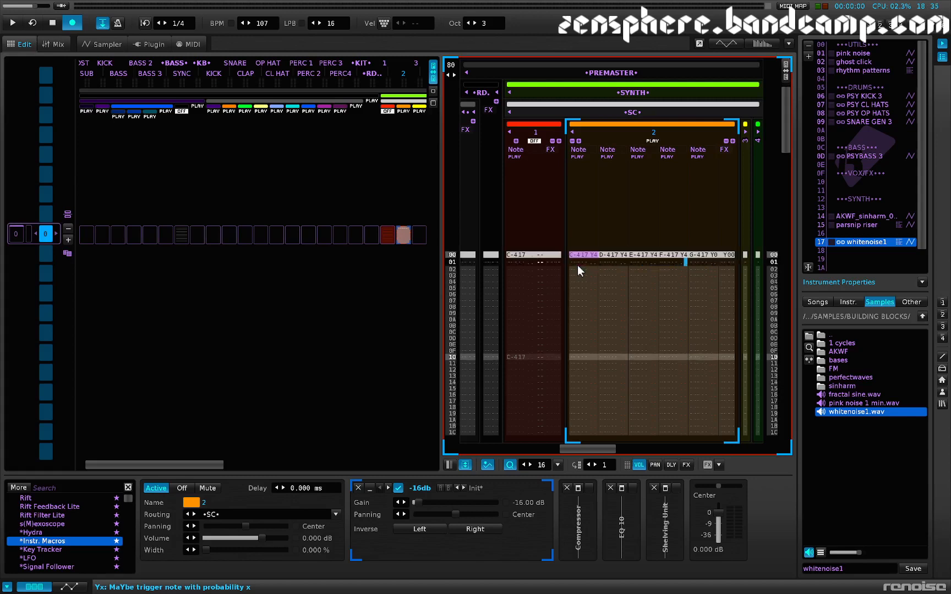
{"action": "key", "text": "Up"}
{"action": "key", "text": "Right"}
{"action": "key", "text": "Right"}
{"action": "key", "text": "4"}
{"action": "key", "text": "Up"}
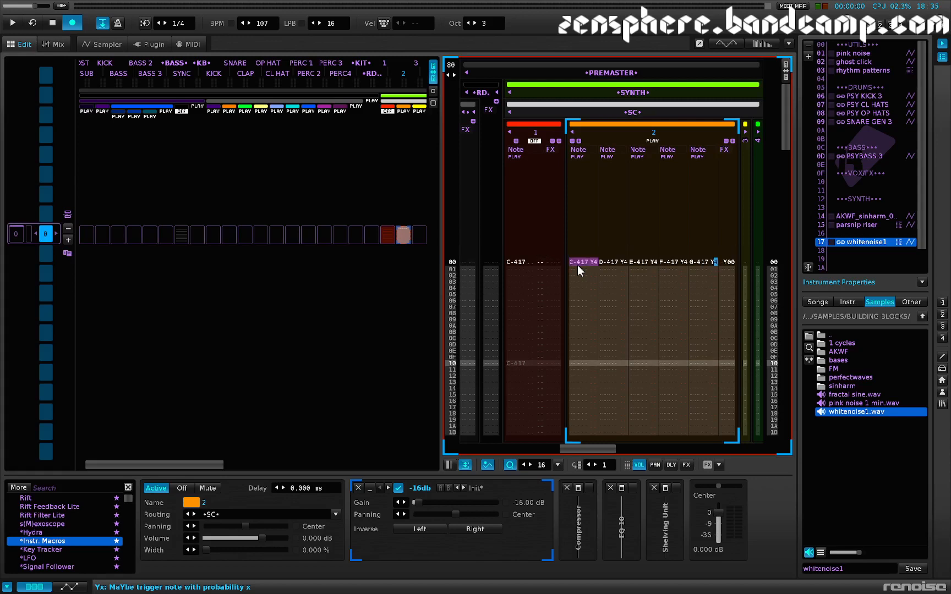
Step: Insert note-offs in all five note columns of track 2 on line 0F
{"action": "key", "text": "Down"}
{"action": "key", "text": "Down"}
{"action": "key", "text": "Down"}
{"action": "key", "text": "Down"}
{"action": "key", "text": "Down"}
{"action": "key", "text": "Down"}
{"action": "key", "text": "Down"}
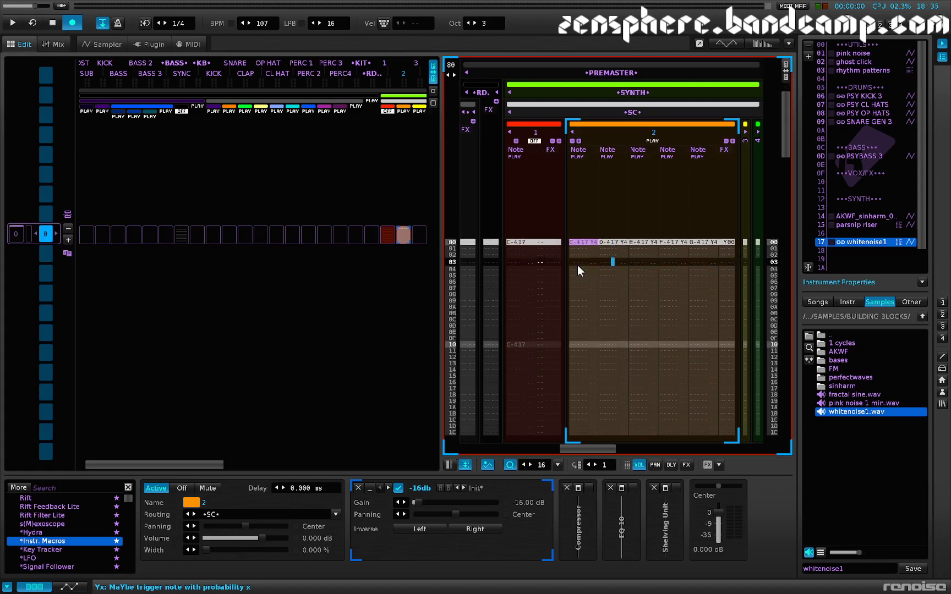
{"action": "key", "text": "Left"}
{"action": "key", "text": "Left"}
{"action": "key", "text": "Left"}
{"action": "key", "text": "Left"}
{"action": "key", "text": "Left"}
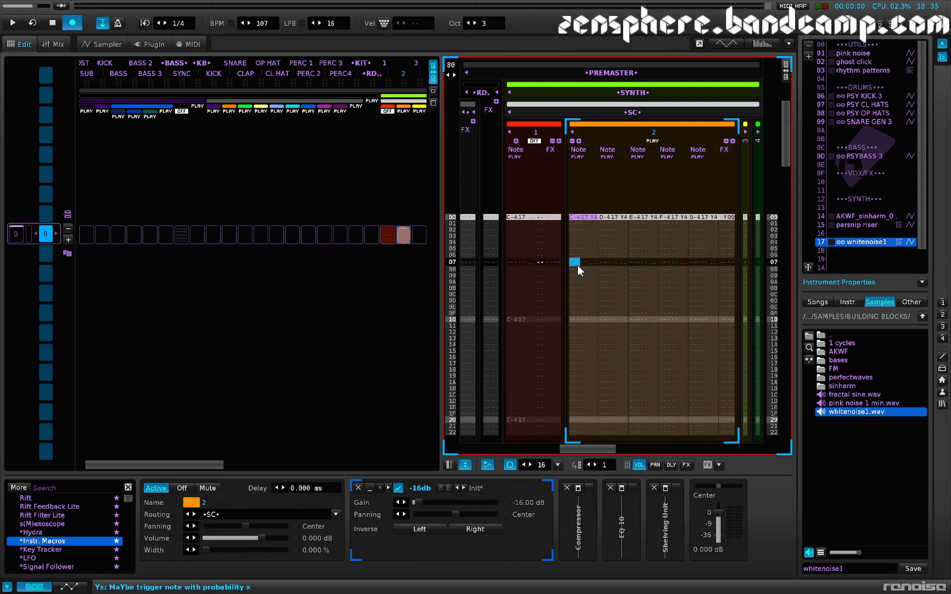
{"action": "key", "text": "Down"}
{"action": "key", "text": "Down"}
{"action": "key", "text": "Down"}
{"action": "key", "text": "Down"}
{"action": "key", "text": "Down"}
{"action": "key", "text": "Down"}
{"action": "key", "text": "Down"}
{"action": "key", "text": "Down"}
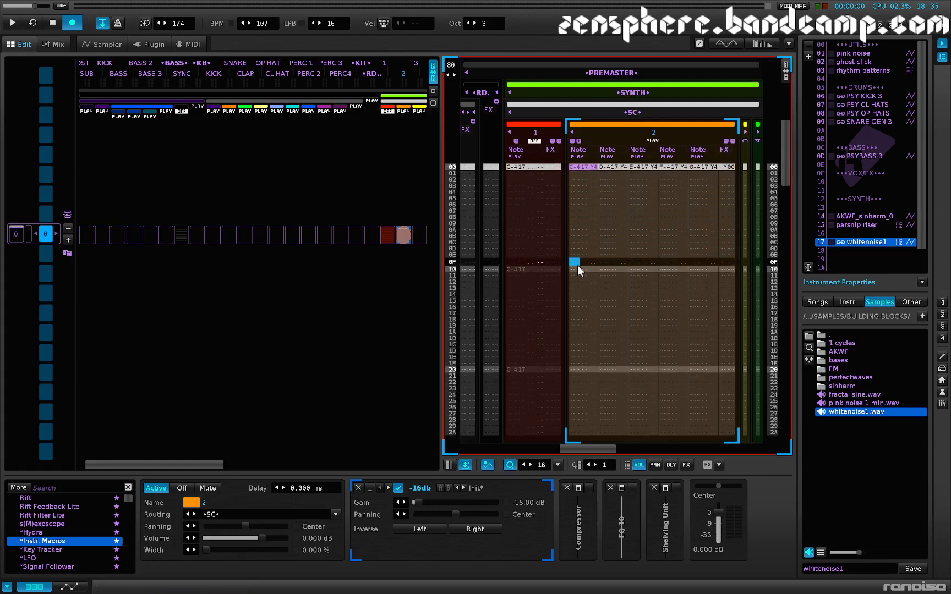
{"action": "key", "text": "Caps_Lock"}
{"action": "key", "text": "Right"}
{"action": "key", "text": "Right"}
{"action": "key", "text": "Right"}
{"action": "key", "text": "Right"}
{"action": "key", "text": "Caps_Lock"}
{"action": "key", "text": "Right"}
{"action": "key", "text": "Right"}
{"action": "key", "text": "Right"}
{"action": "key", "text": "Right"}
{"action": "key", "text": "Caps_Lock"}
{"action": "key", "text": "Right"}
{"action": "key", "text": "Right"}
{"action": "key", "text": "Caps_Lock"}
{"action": "key", "text": "Up"}
Step: Copy track 2's lines 00 to 0F, paste the block repeatedly from line 10 onward, and start playback
{"action": "key", "text": "Right"}
{"action": "key", "text": "Right"}
{"action": "key", "text": "Right"}
{"action": "key", "text": "Right"}
{"action": "key", "text": "Right"}
{"action": "key", "text": "Caps_Lock"}
{"action": "key", "text": "Up"}
{"action": "key", "text": "Right"}
{"action": "key", "text": "Up"}
{"action": "key", "text": "Up"}
{"action": "key", "text": "Up"}
{"action": "key", "text": "Up"}
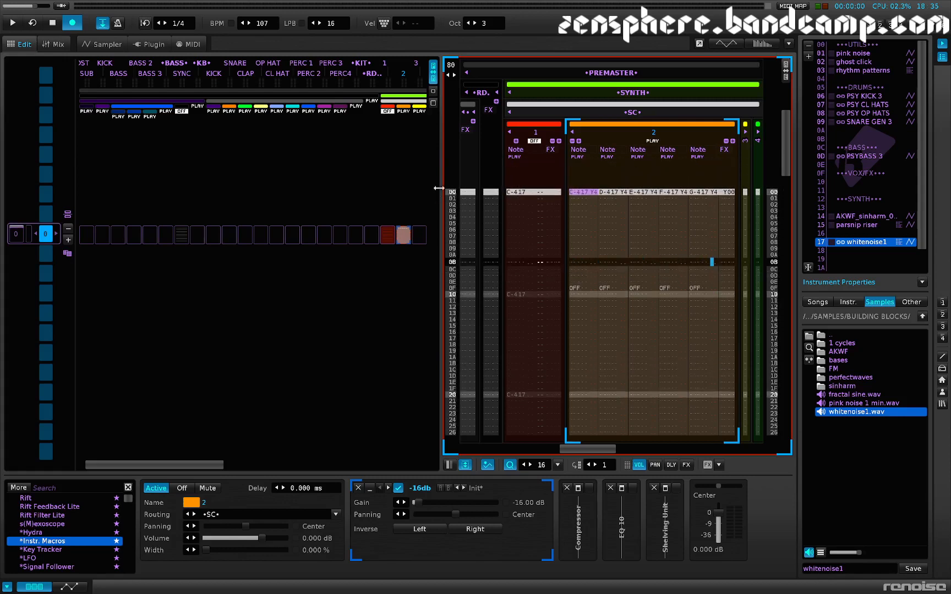
{"action": "left_click", "coordinate": [584, 198]}
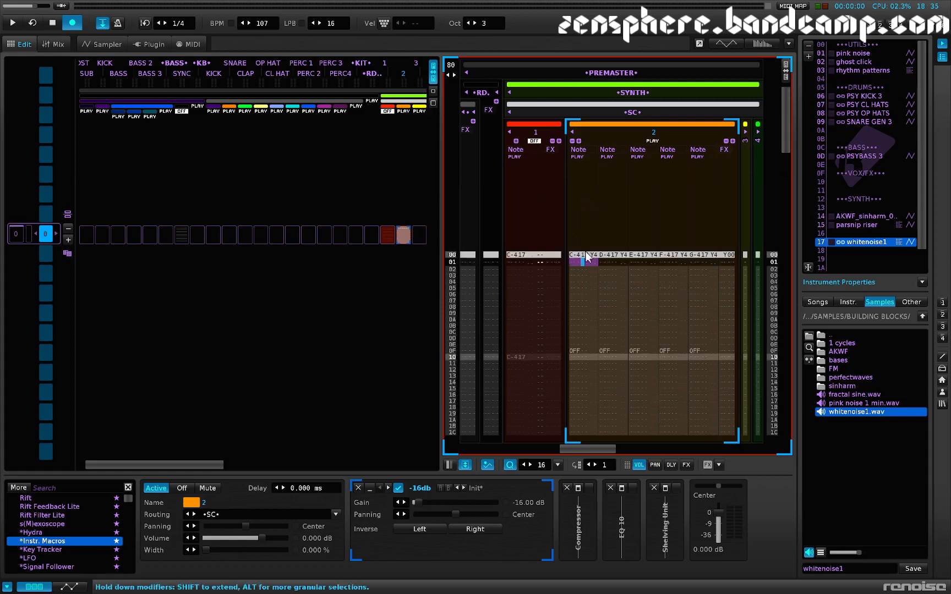
{"action": "left_click_drag", "start_coordinate": [657, 265], "coordinate": [728, 352]}
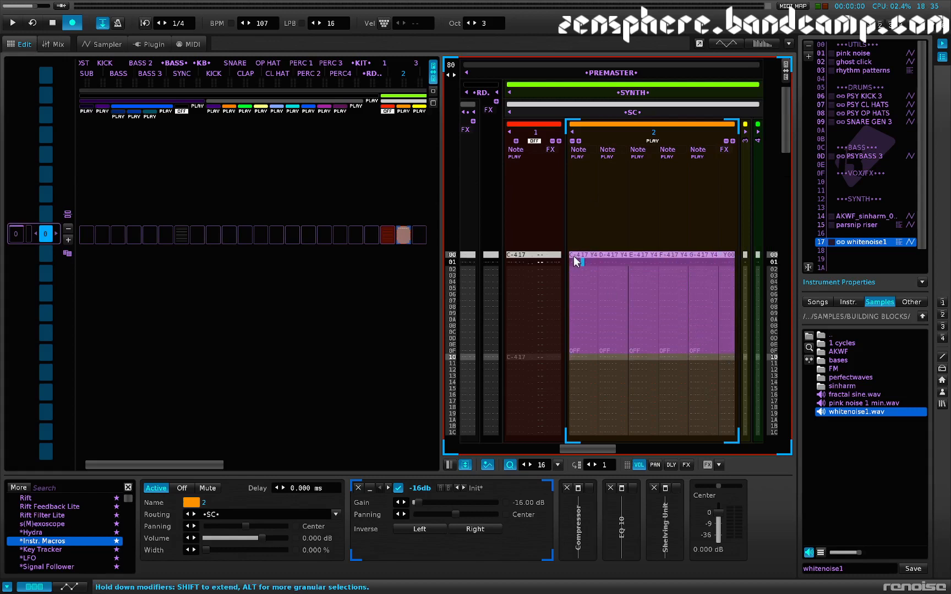
{"action": "scroll", "coordinate": [579, 267], "scroll_direction": "down", "scroll_amount": 5}
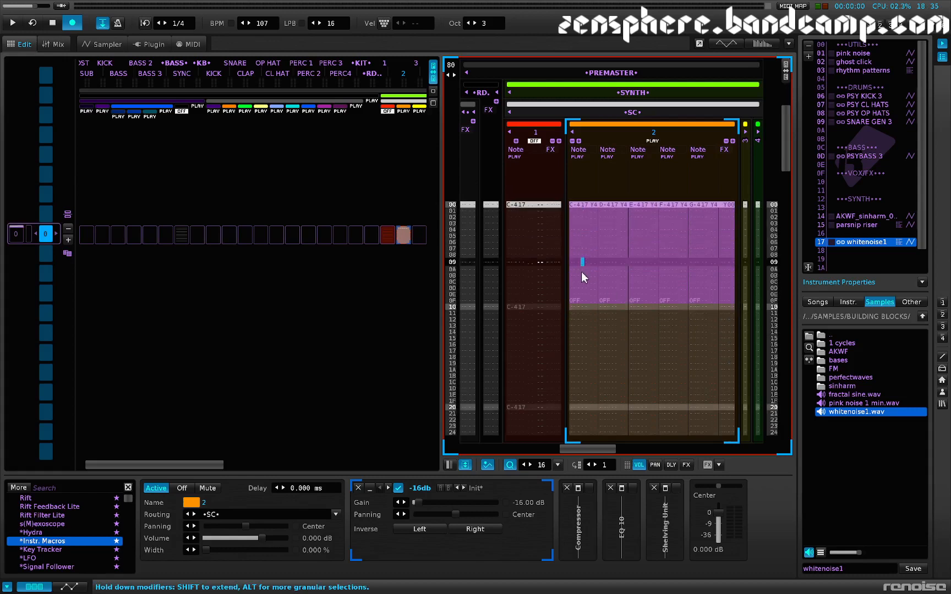
{"action": "left_click", "coordinate": [579, 269]}
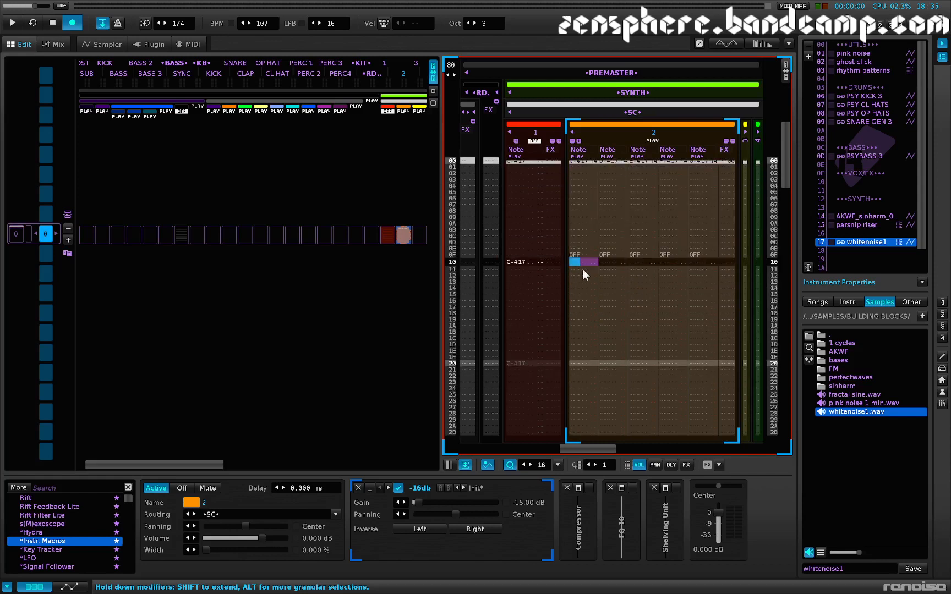
{"action": "key", "text": "ctrl+v"}
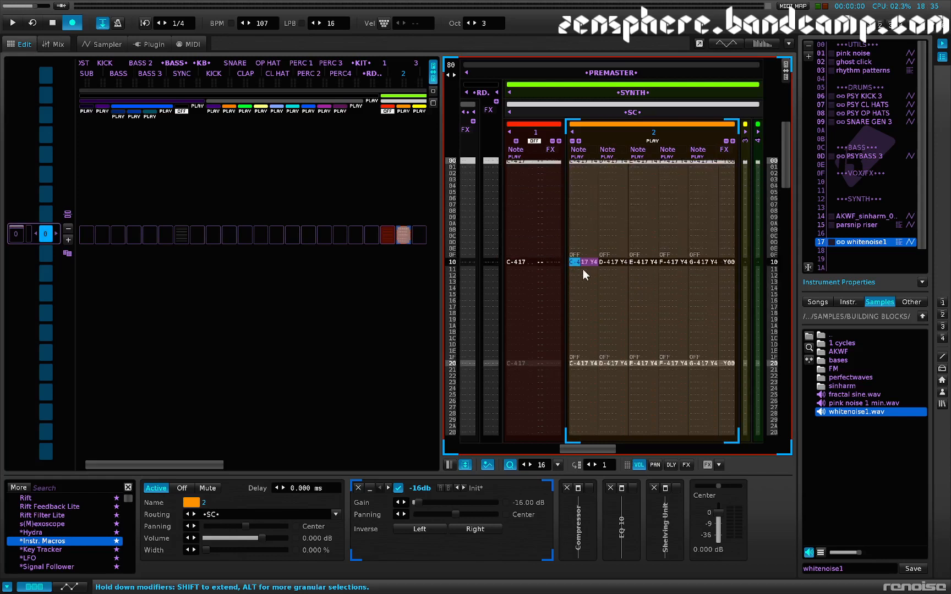
{"action": "scroll", "coordinate": [651, 323], "scroll_direction": "up", "scroll_amount": 4}
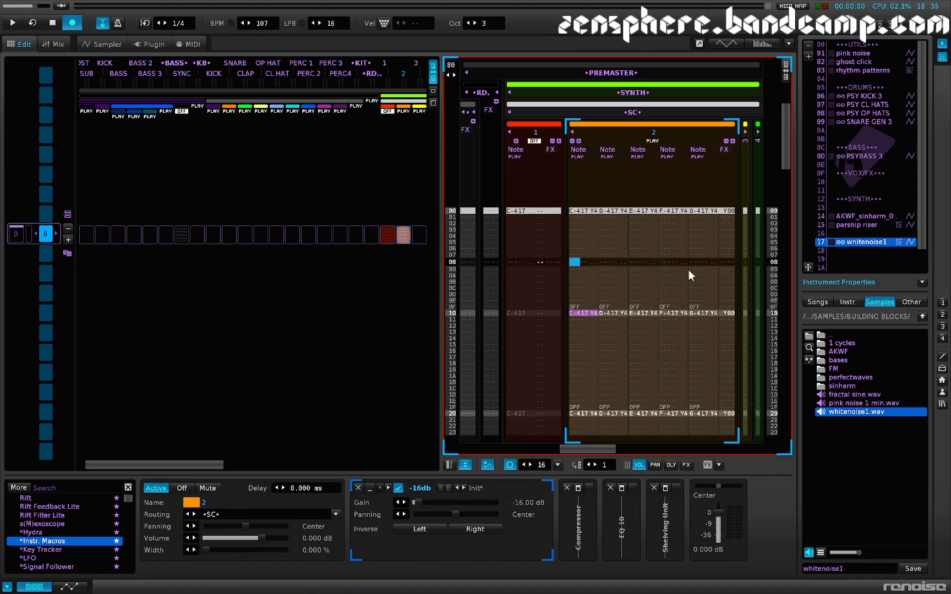
{"action": "key", "text": "space"}
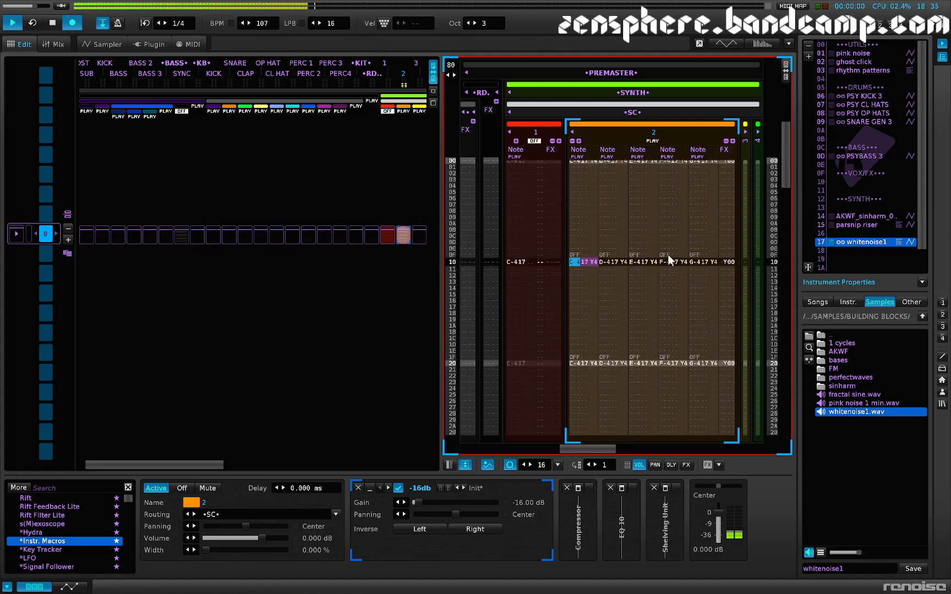
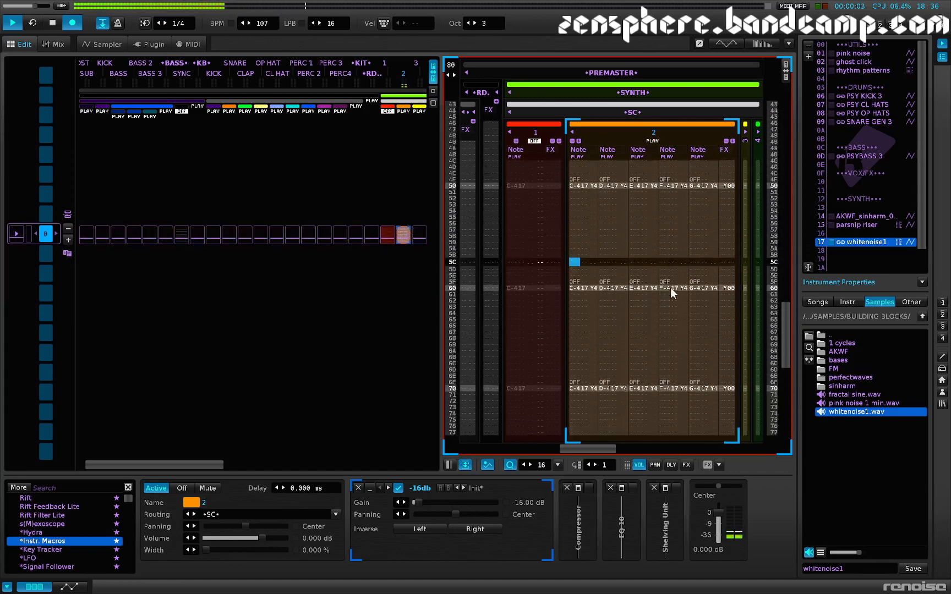
Step: Stop playback, turn track 2 off and turn track 1 back on
{"action": "key", "text": "space"}
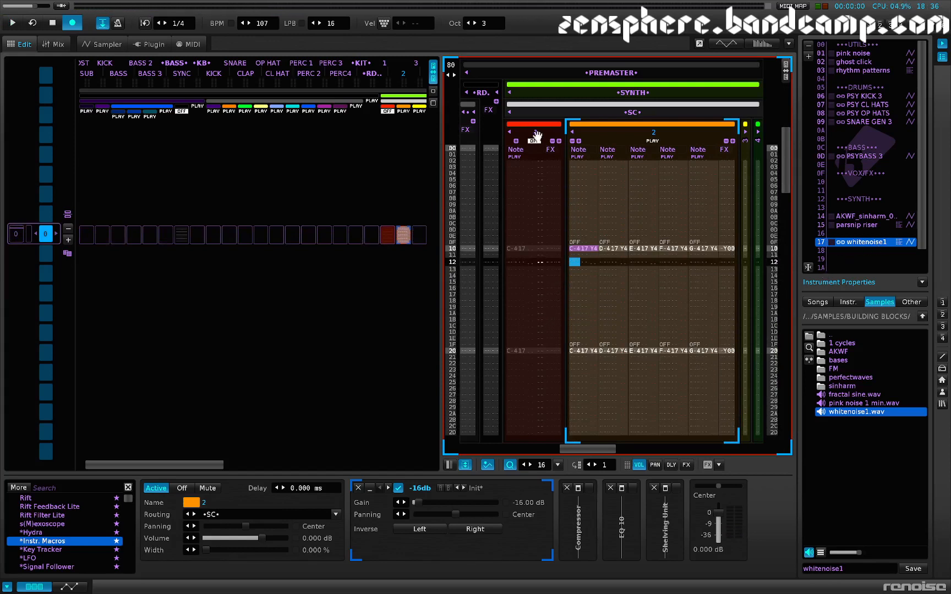
{"action": "left_click", "coordinate": [656, 142]}
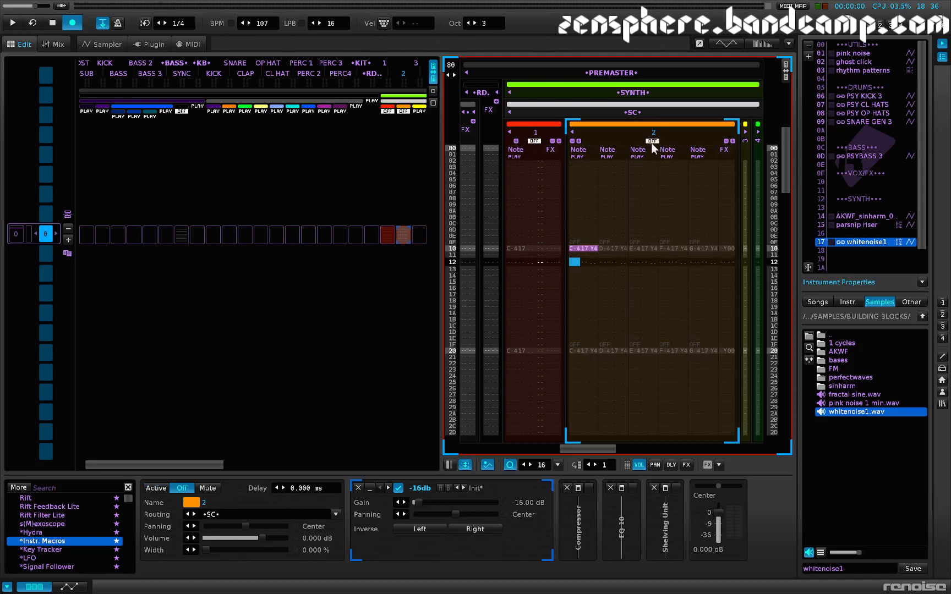
{"action": "left_click", "coordinate": [533, 140]}
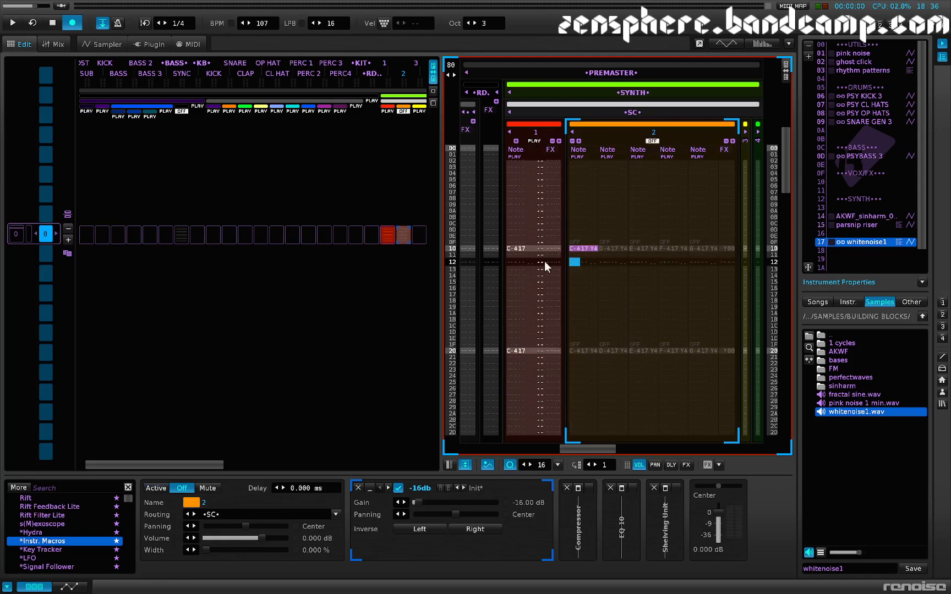
{"action": "scroll", "coordinate": [547, 267], "scroll_direction": "up", "scroll_amount": 2}
{"action": "scroll", "coordinate": [545, 266], "scroll_direction": "up", "scroll_amount": 16}
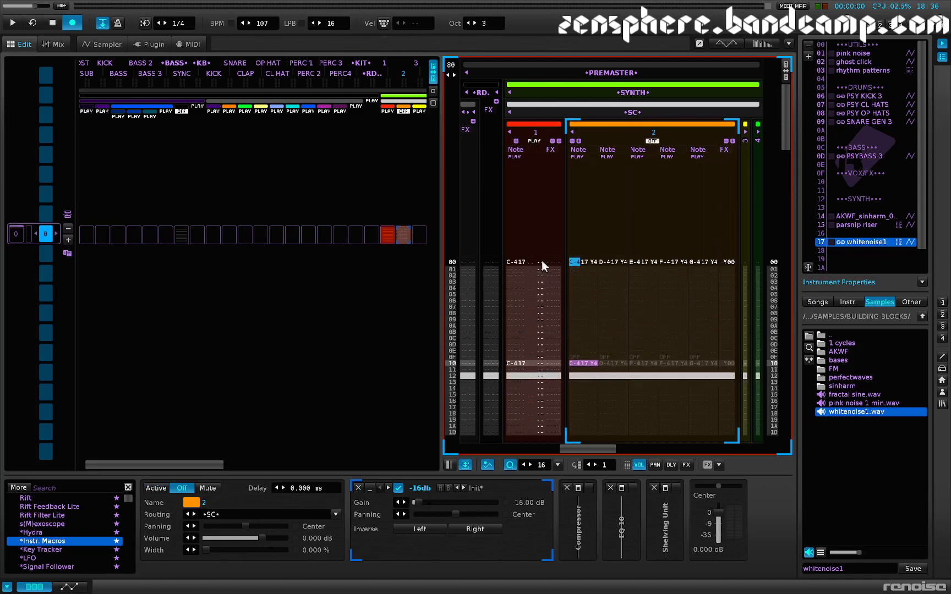
Step: Set the whitenoise1 instrument's phrase playback mode to Program, check its effect chain, and return to the pattern editor
{"action": "key", "text": "F3"}
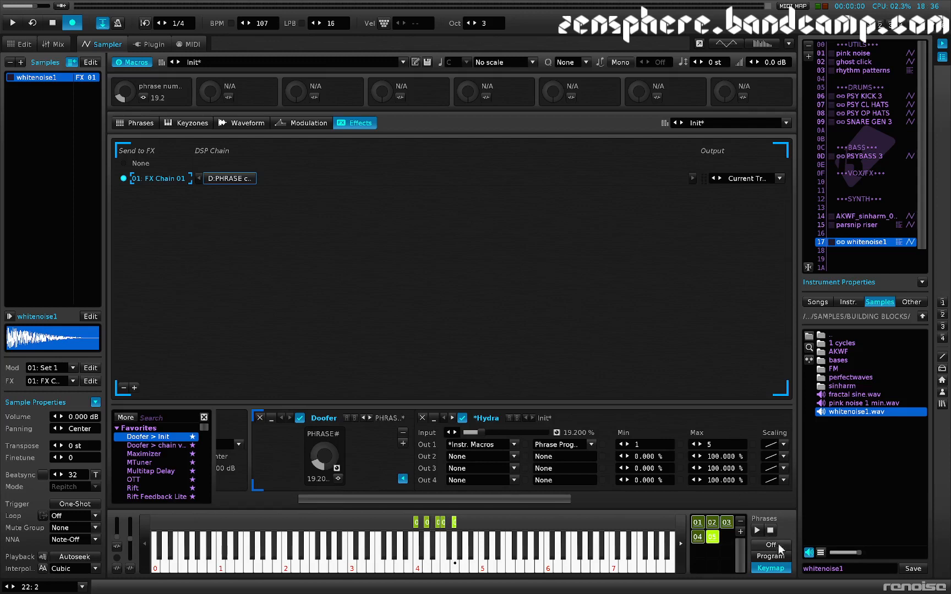
{"action": "left_click", "coordinate": [771, 556]}
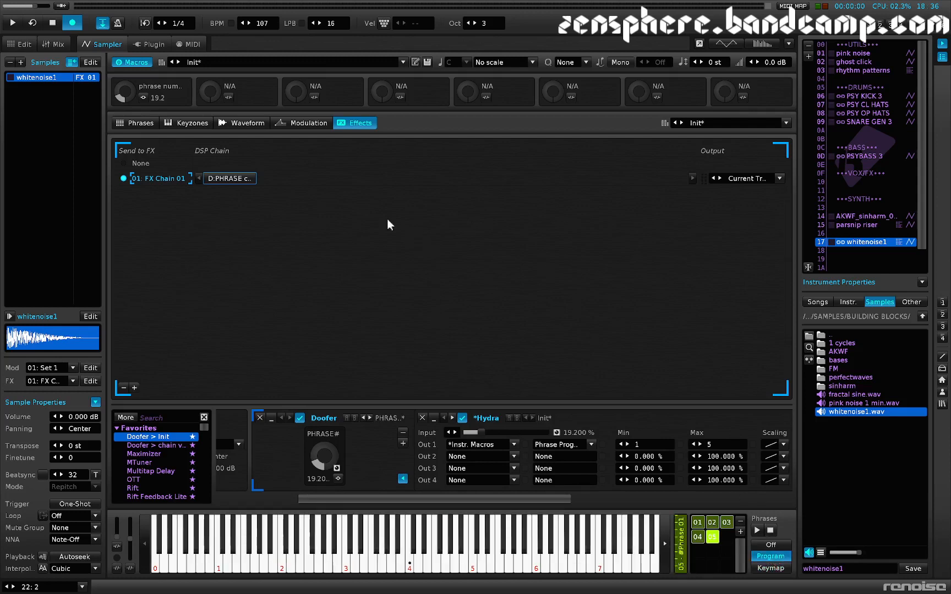
{"action": "left_click", "coordinate": [238, 180]}
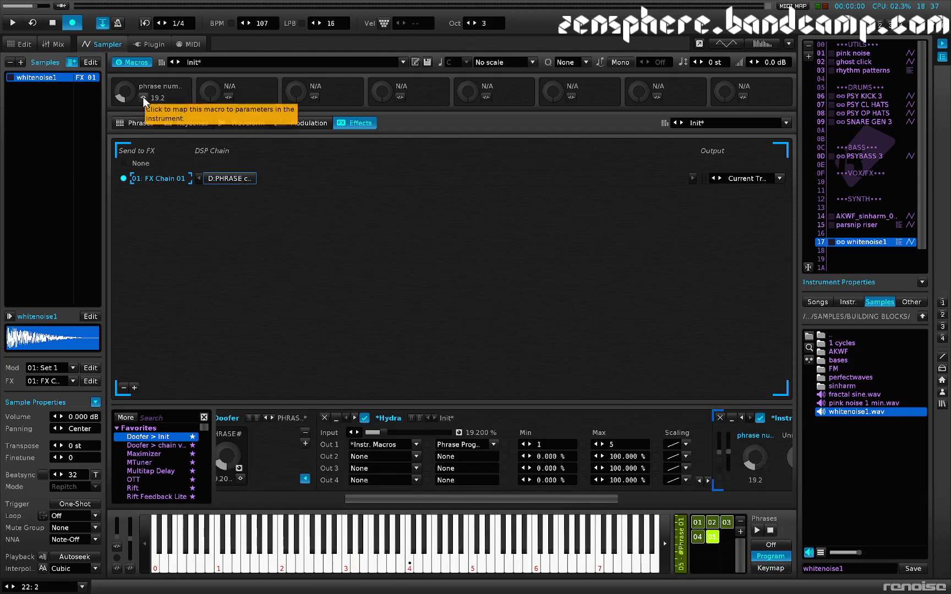
{"action": "key", "text": "F1"}
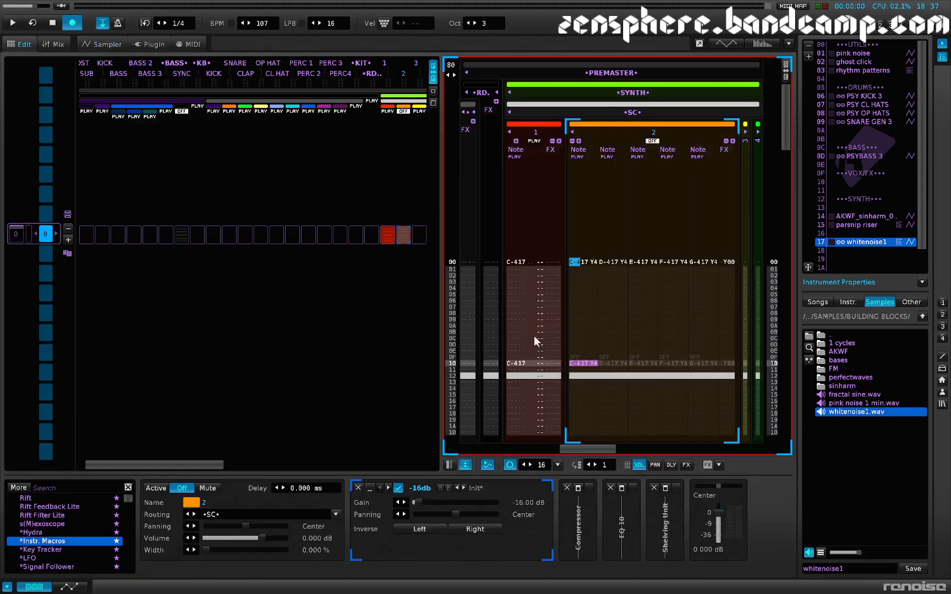
Step: Select track 1 and audition it while lowering the phrase number macro to 10.8 in its Instr. Macros device
{"action": "left_click", "coordinate": [519, 314]}
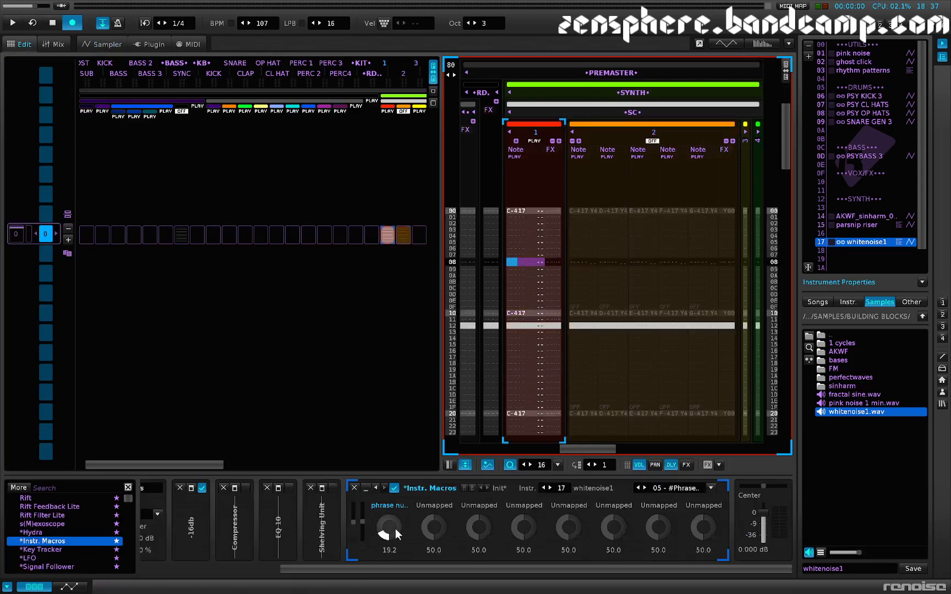
{"action": "key", "text": "space"}
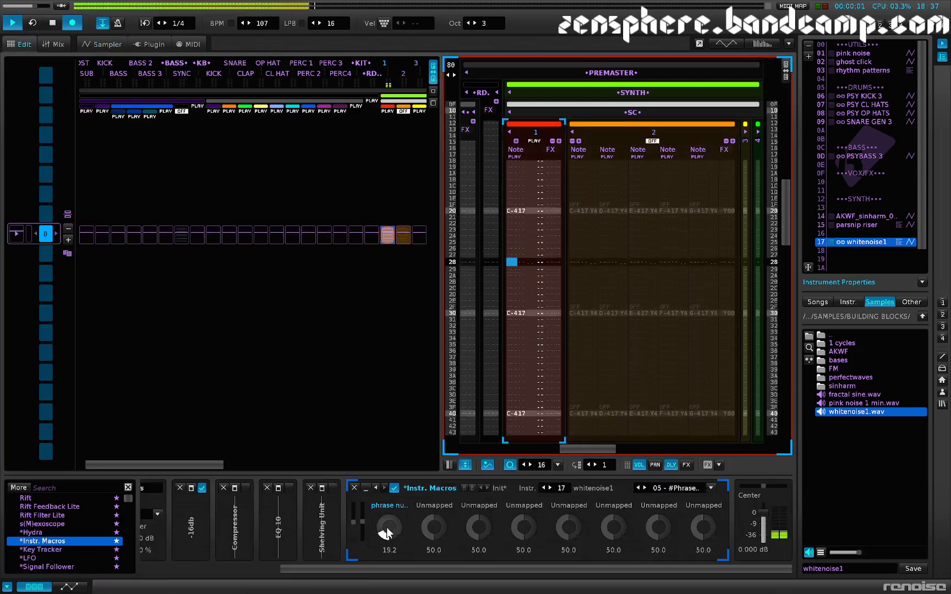
{"action": "mouse_move", "coordinate": [388, 533]}
{"action": "left_mouse_down"}
{"action": "mouse_move", "coordinate": [388, 489]}
{"action": "mouse_move", "coordinate": [389, 545]}
{"action": "left_mouse_up"}
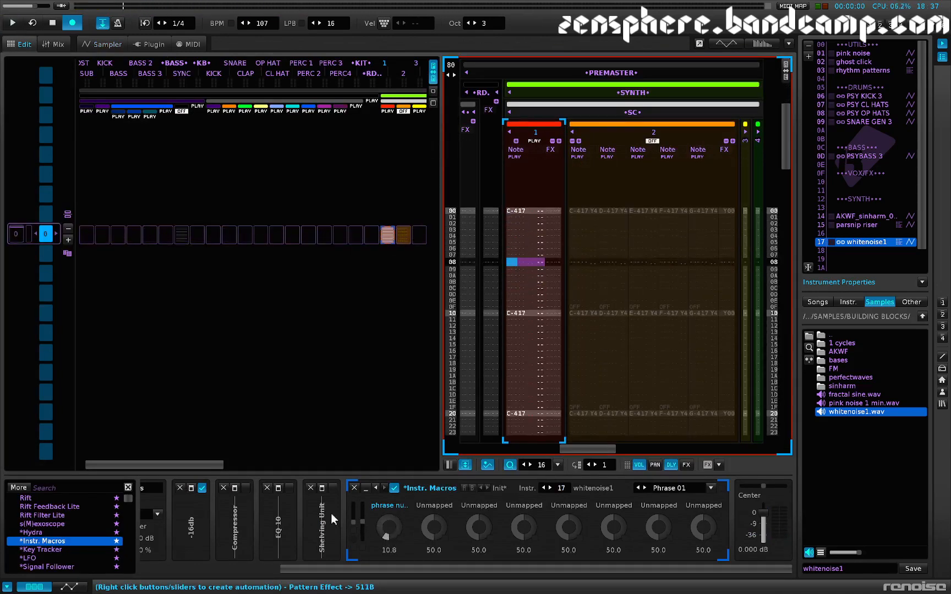
Step: Add a Key Tracker and an LFO before track 1's Instr. Macros device, and route the Key Tracker to the LFO's Reset
{"action": "left_click_drag", "start_coordinate": [35, 549], "coordinate": [353, 534]}
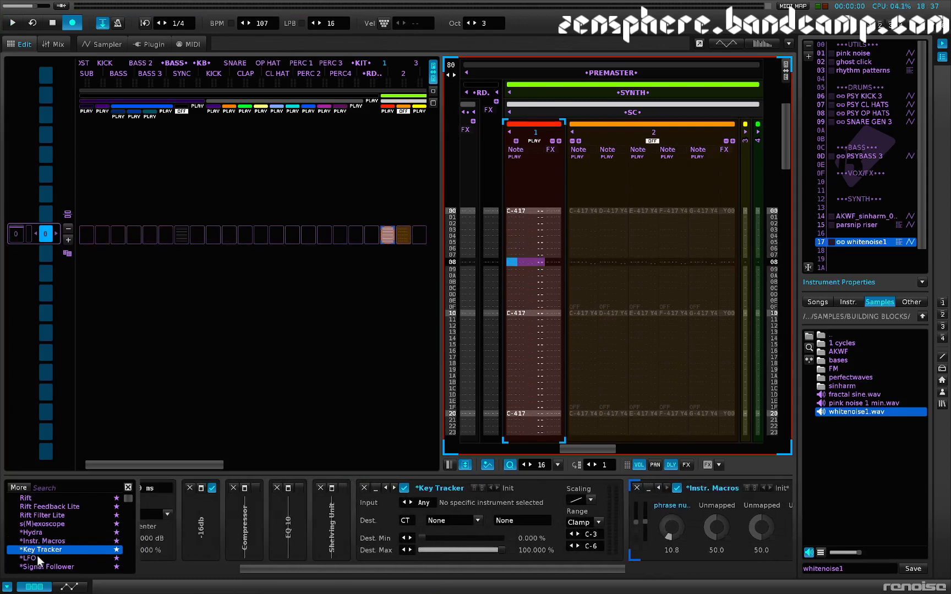
{"action": "left_click_drag", "start_coordinate": [28, 557], "coordinate": [597, 524]}
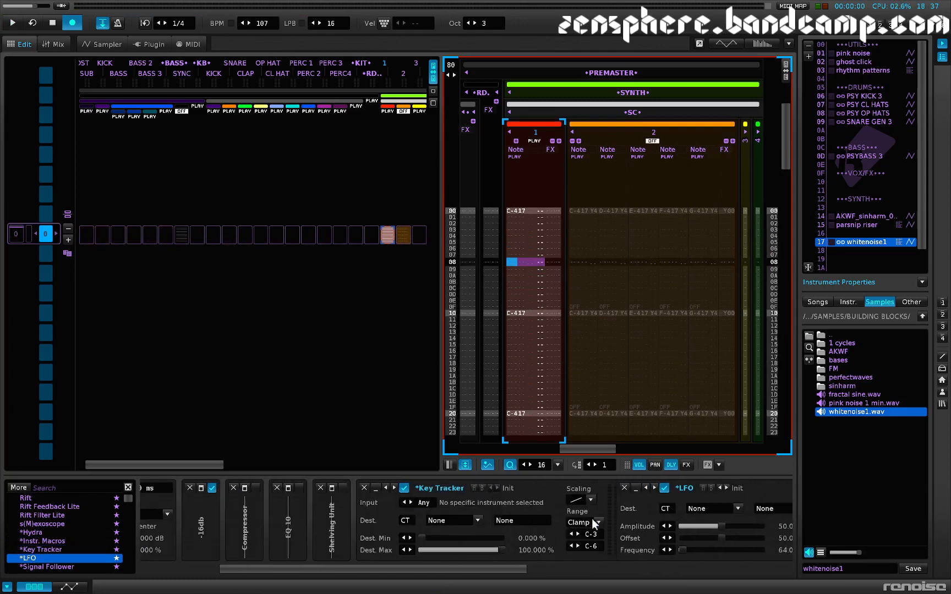
{"action": "left_click", "coordinate": [528, 518]}
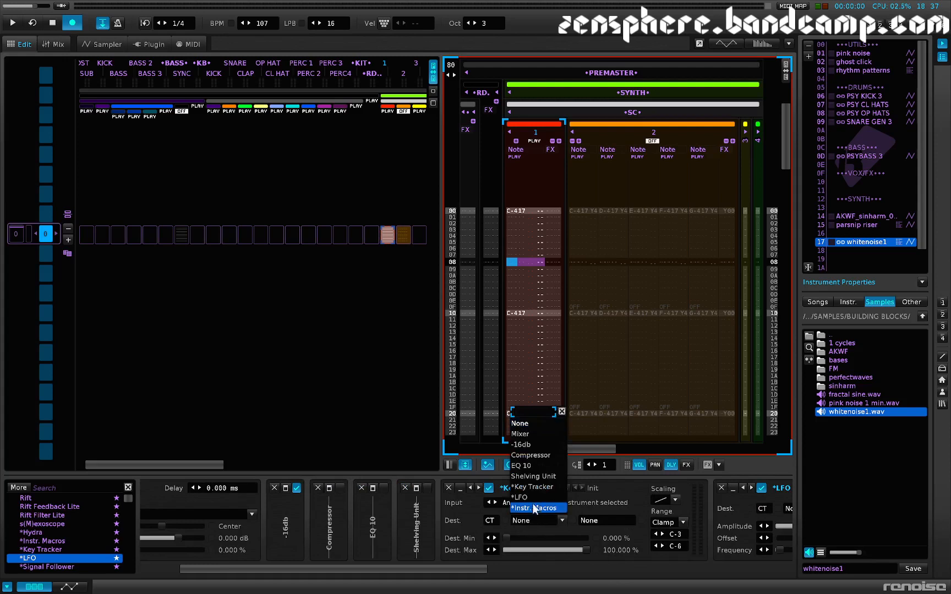
{"action": "left_click", "coordinate": [537, 497]}
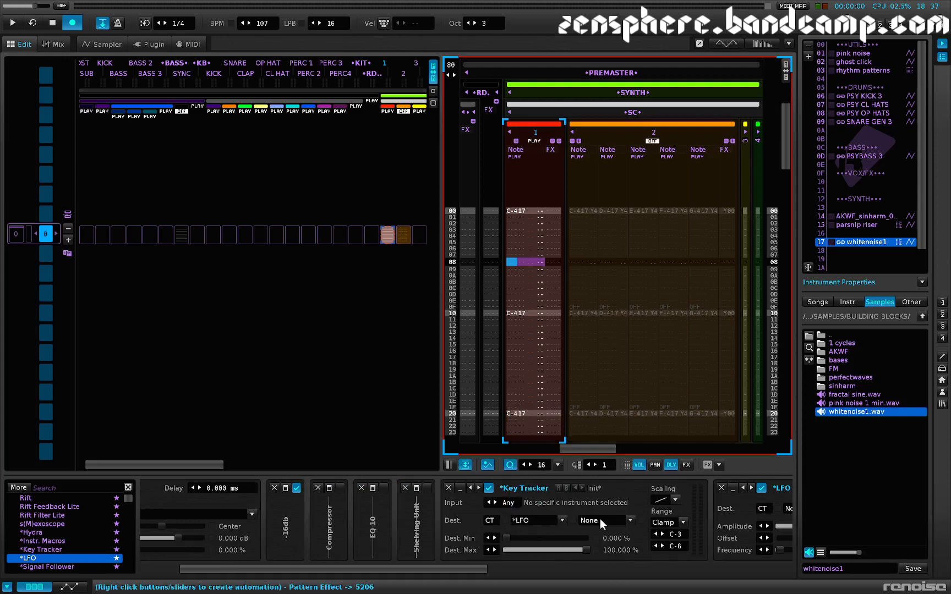
{"action": "left_click", "coordinate": [600, 519]}
{"action": "left_click", "coordinate": [598, 508]}
Step: Give the LFO a random waveform, an infinite (INF LPC) frequency and 100% amplitude
{"action": "scroll", "coordinate": [551, 545], "scroll_direction": "right", "scroll_amount": 3}
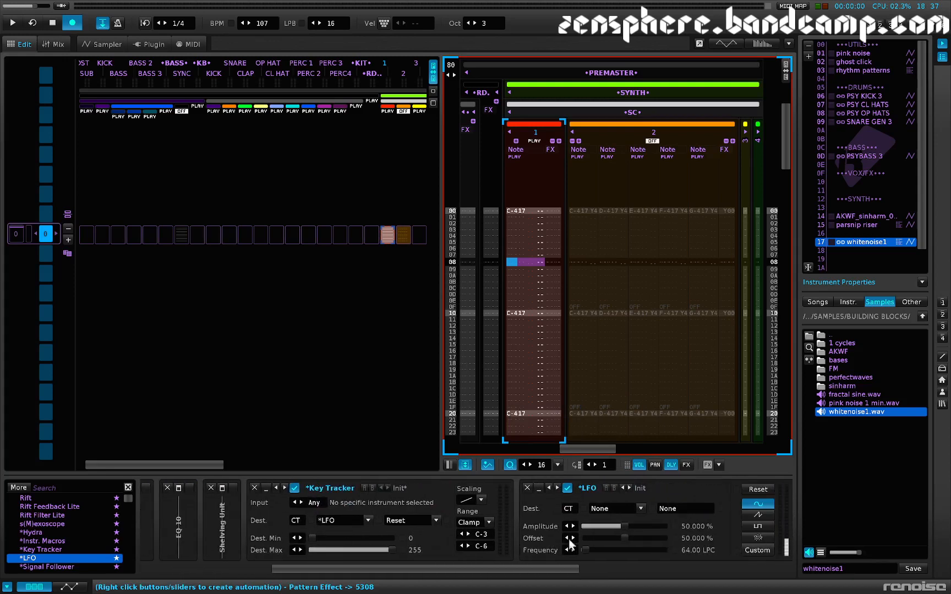
{"action": "left_click", "coordinate": [758, 538]}
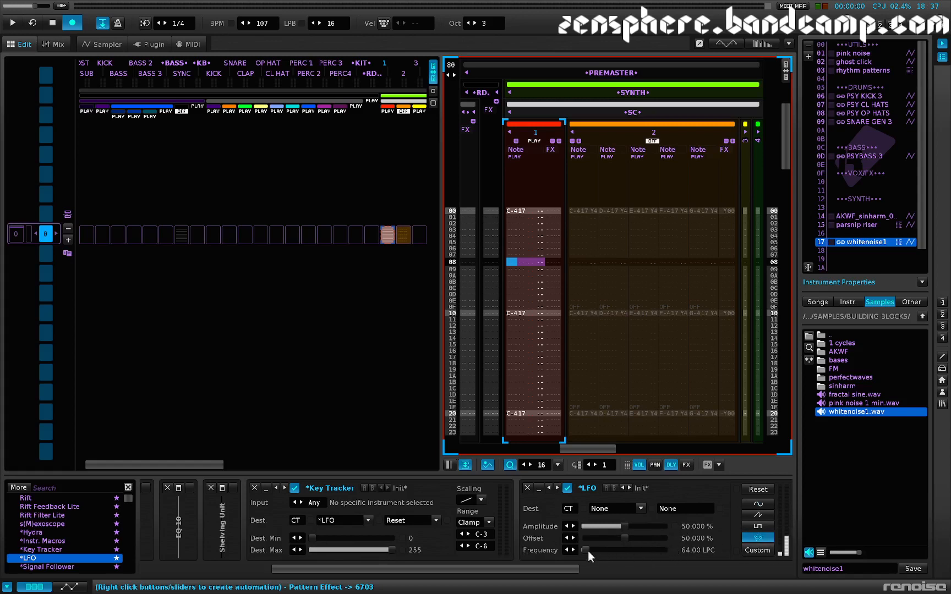
{"action": "left_click_drag", "start_coordinate": [587, 551], "coordinate": [582, 550]}
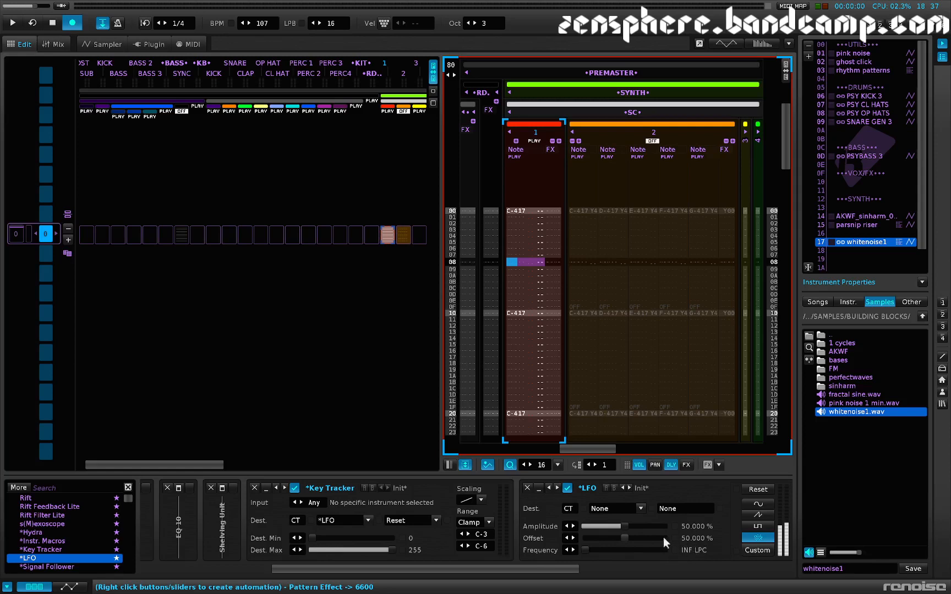
{"action": "left_click_drag", "start_coordinate": [625, 527], "coordinate": [669, 528]}
{"action": "scroll", "coordinate": [536, 539], "scroll_direction": "down", "scroll_amount": 2}
{"action": "scroll", "coordinate": [536, 539], "scroll_direction": "down", "scroll_amount": 2}
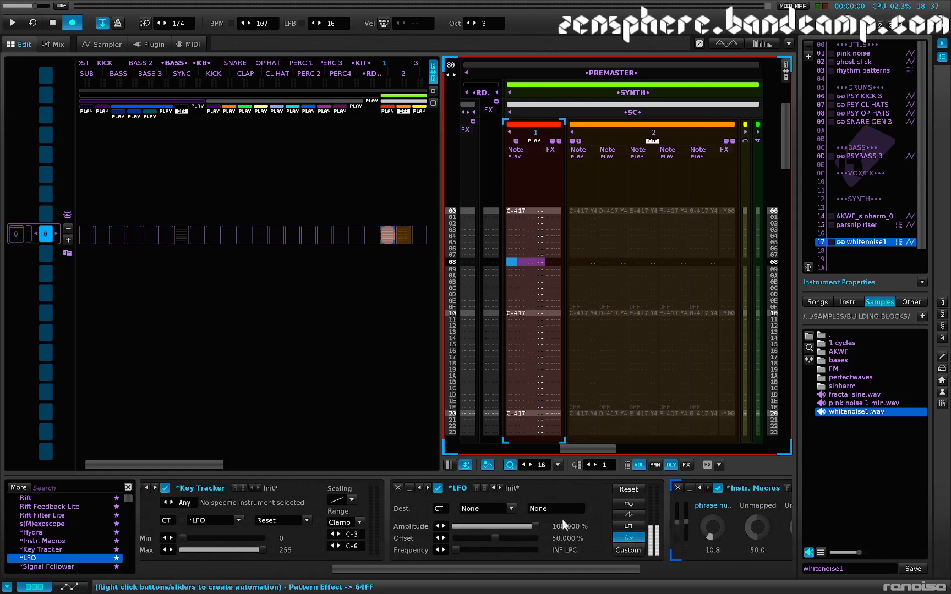
Step: Route the LFO to the phrase number macro of the Instr. Macros device and audition track 1
{"action": "left_click", "coordinate": [485, 508]}
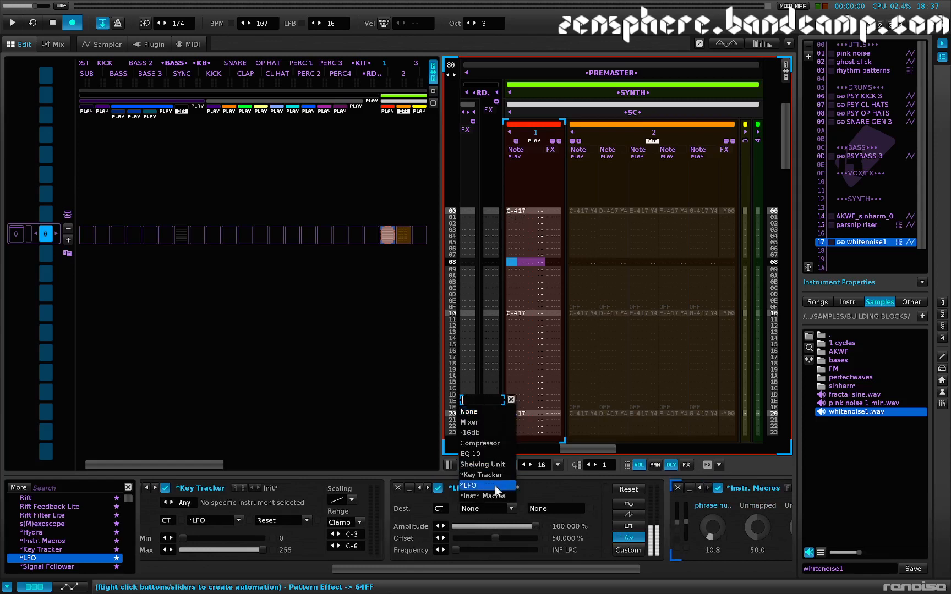
{"action": "left_click", "coordinate": [495, 497]}
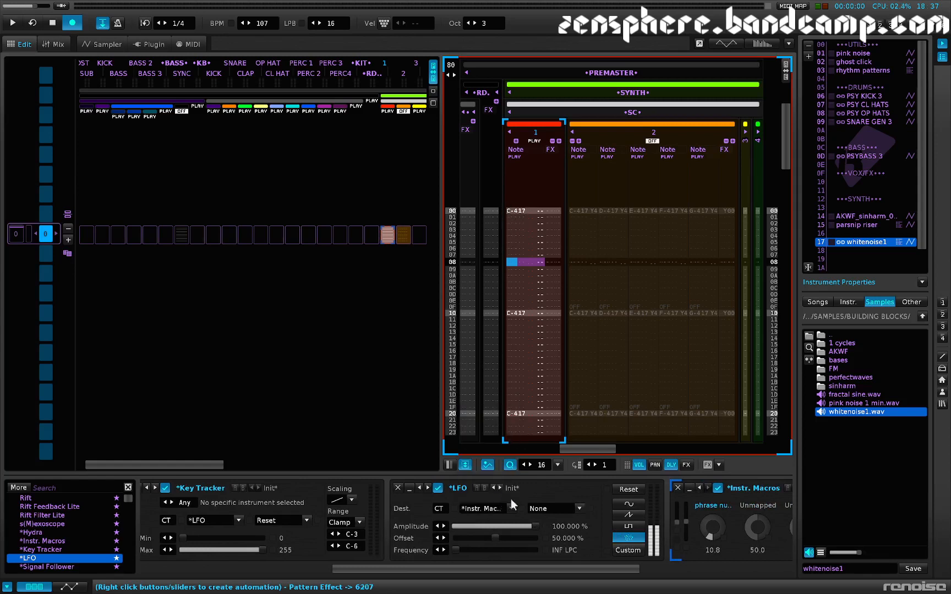
{"action": "left_click", "coordinate": [558, 507]}
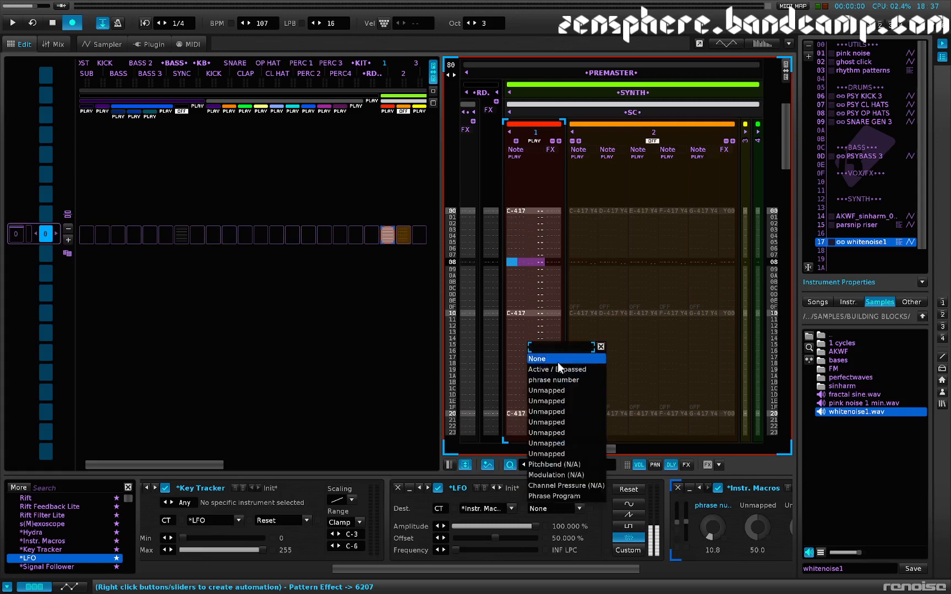
{"action": "left_click", "coordinate": [561, 380]}
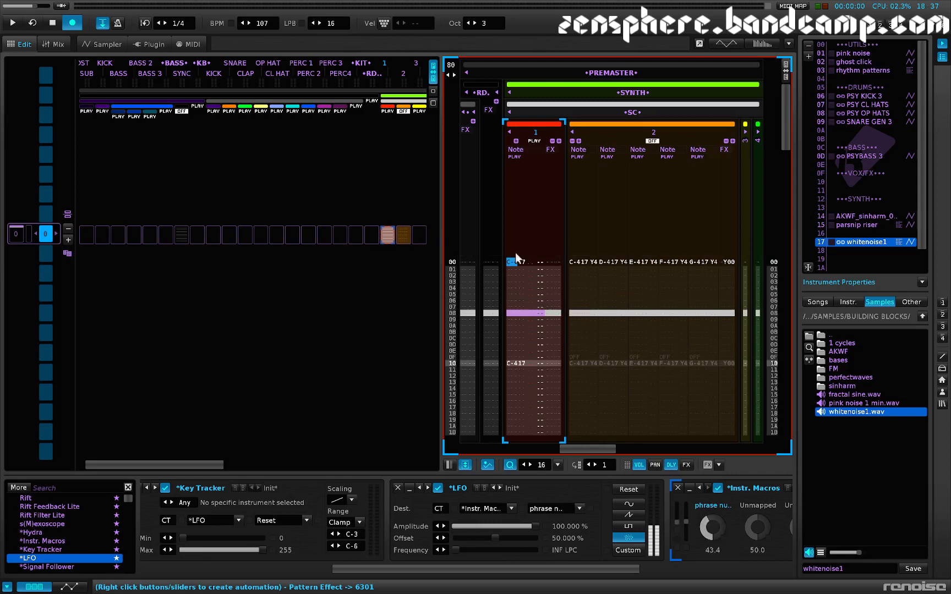
{"action": "key", "text": "space"}
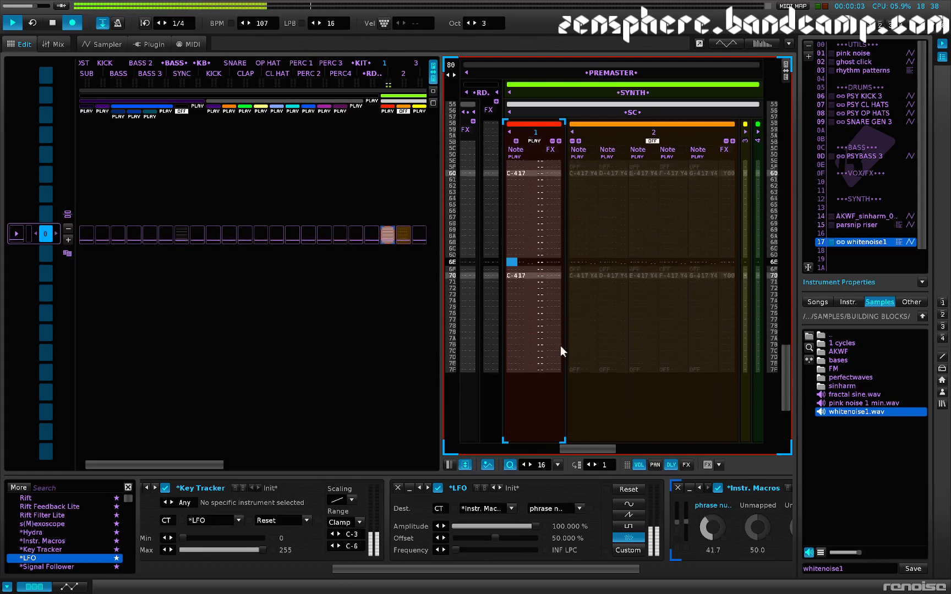
{"action": "key", "text": "space"}
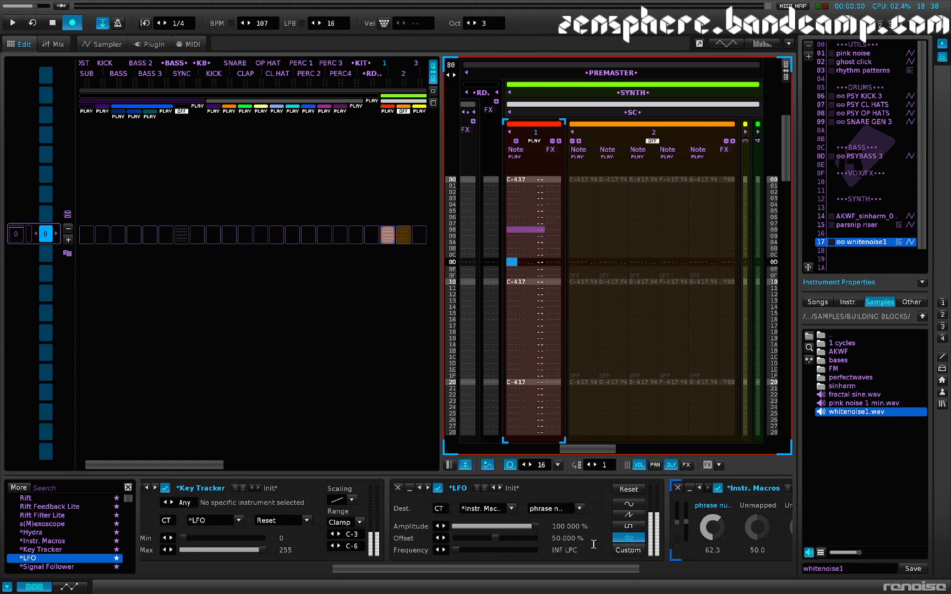
Step: Try a custom LFO envelope in Points mode using the external editor, and restore the random waveform
{"action": "scroll", "coordinate": [568, 526], "scroll_direction": "right", "scroll_amount": 3}
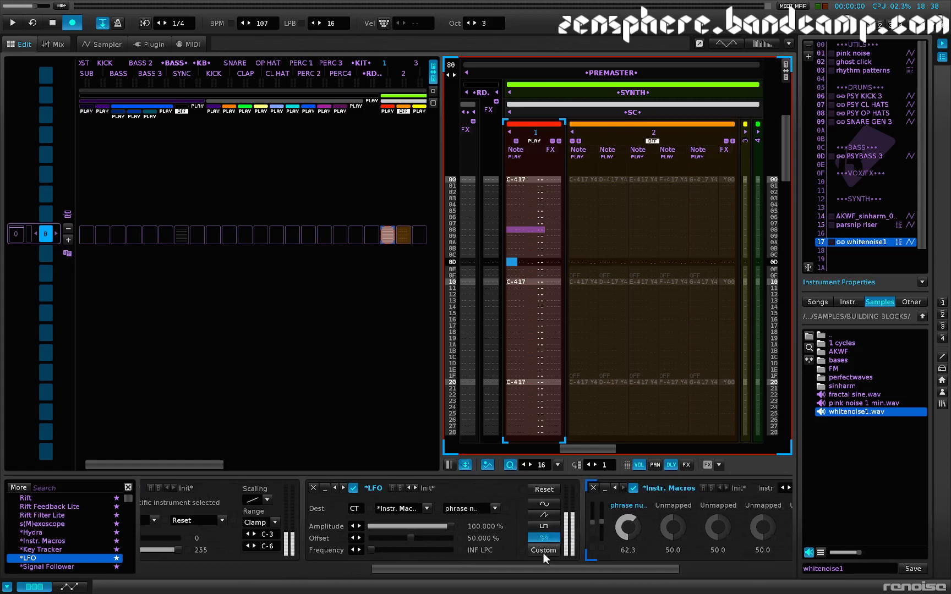
{"action": "left_click", "coordinate": [542, 551]}
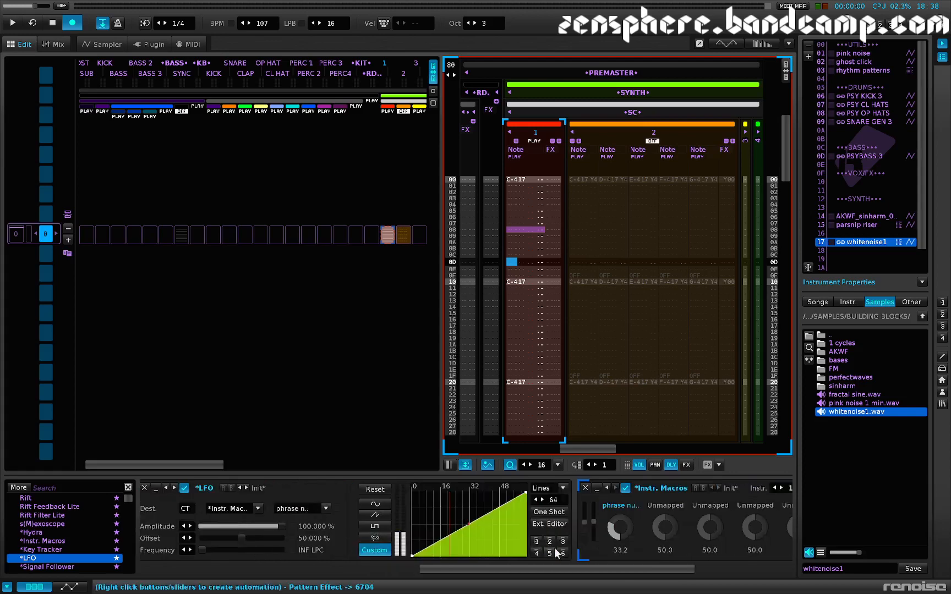
{"action": "left_click", "coordinate": [552, 525]}
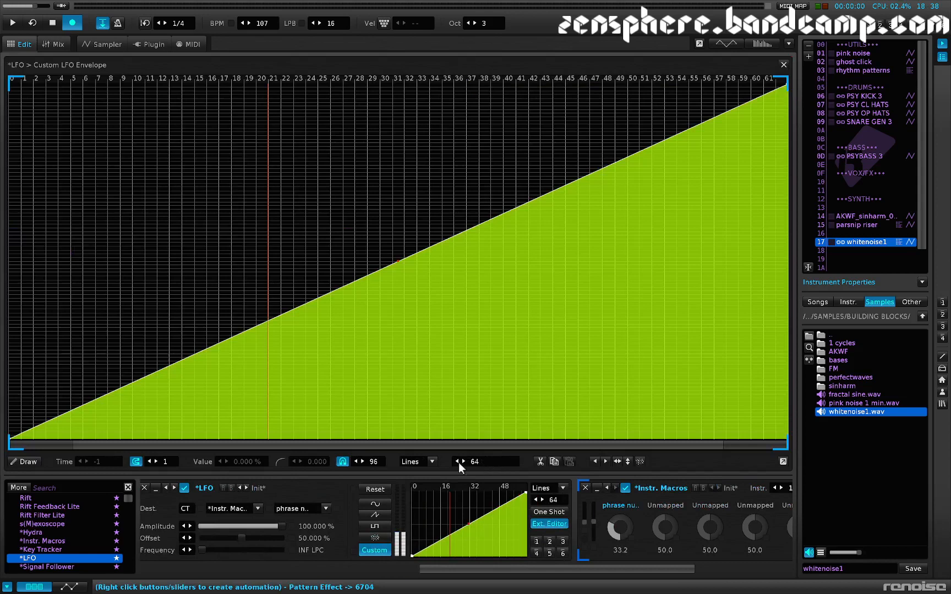
{"action": "left_click", "coordinate": [417, 462]}
{"action": "left_click", "coordinate": [419, 428]}
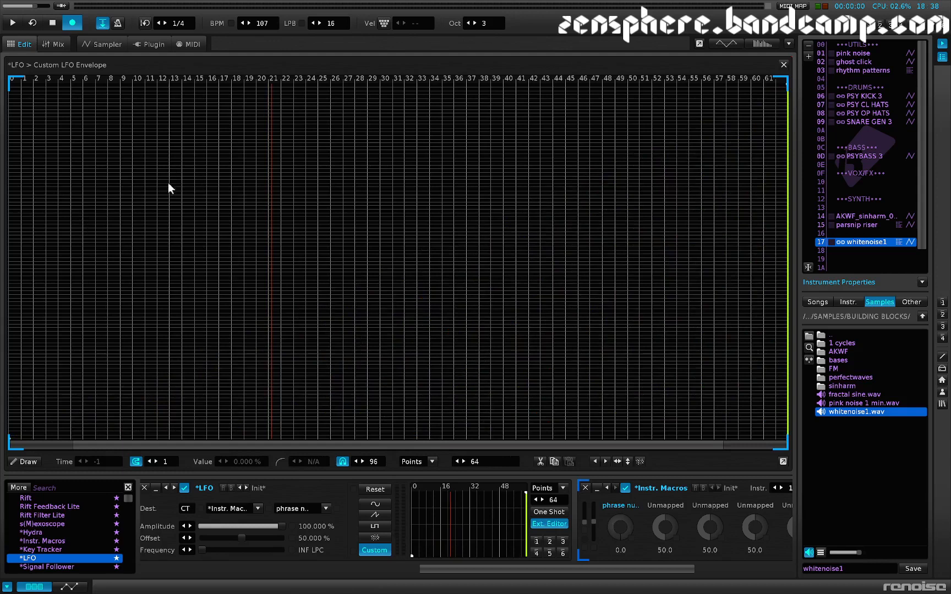
{"action": "left_click", "coordinate": [784, 64]}
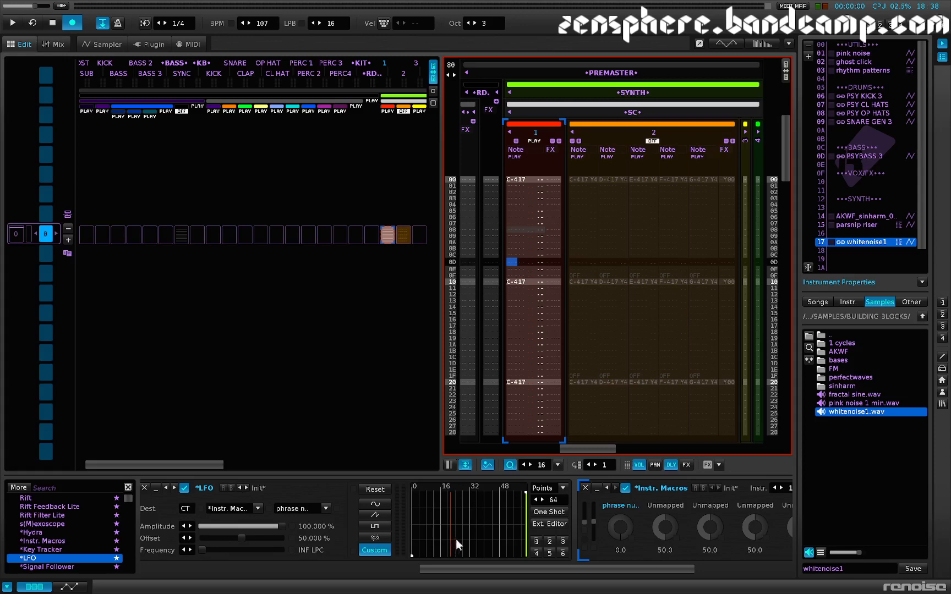
{"action": "scroll", "coordinate": [475, 527], "scroll_direction": "left", "scroll_amount": 2}
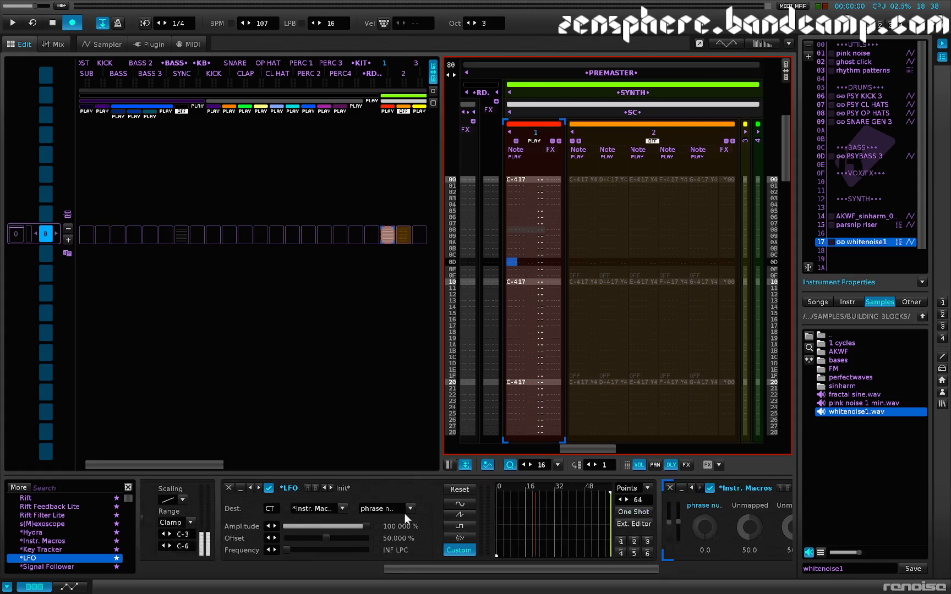
{"action": "left_click", "coordinate": [466, 542]}
{"action": "scroll", "coordinate": [377, 525], "scroll_direction": "left", "scroll_amount": 2}
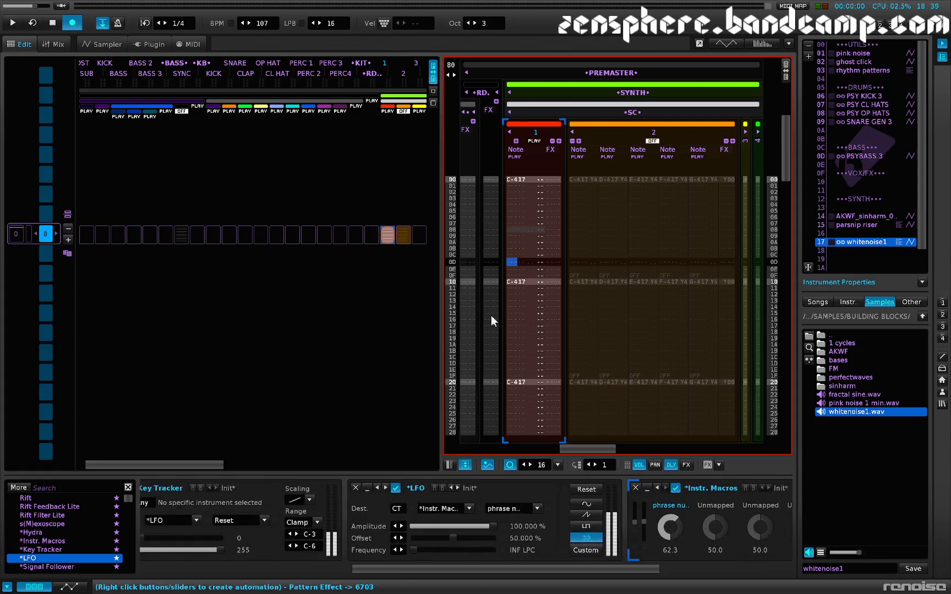
{"action": "key", "text": "Escape"}
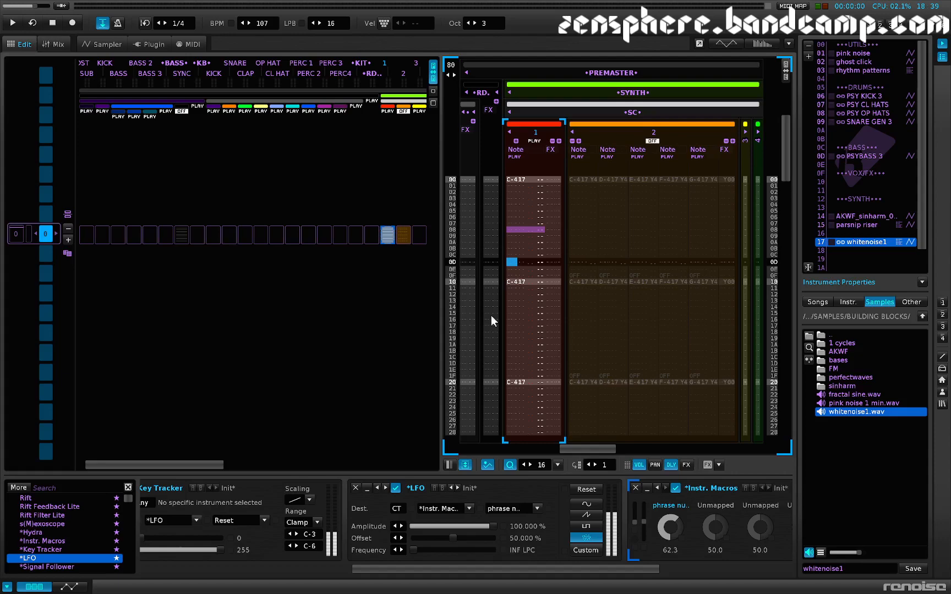
{"action": "key", "text": "super+Tab"}
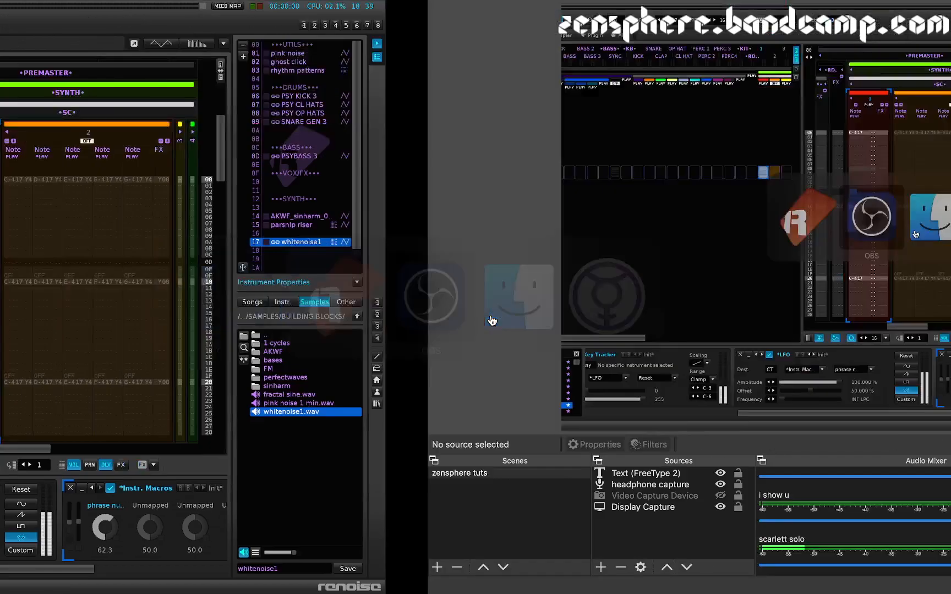